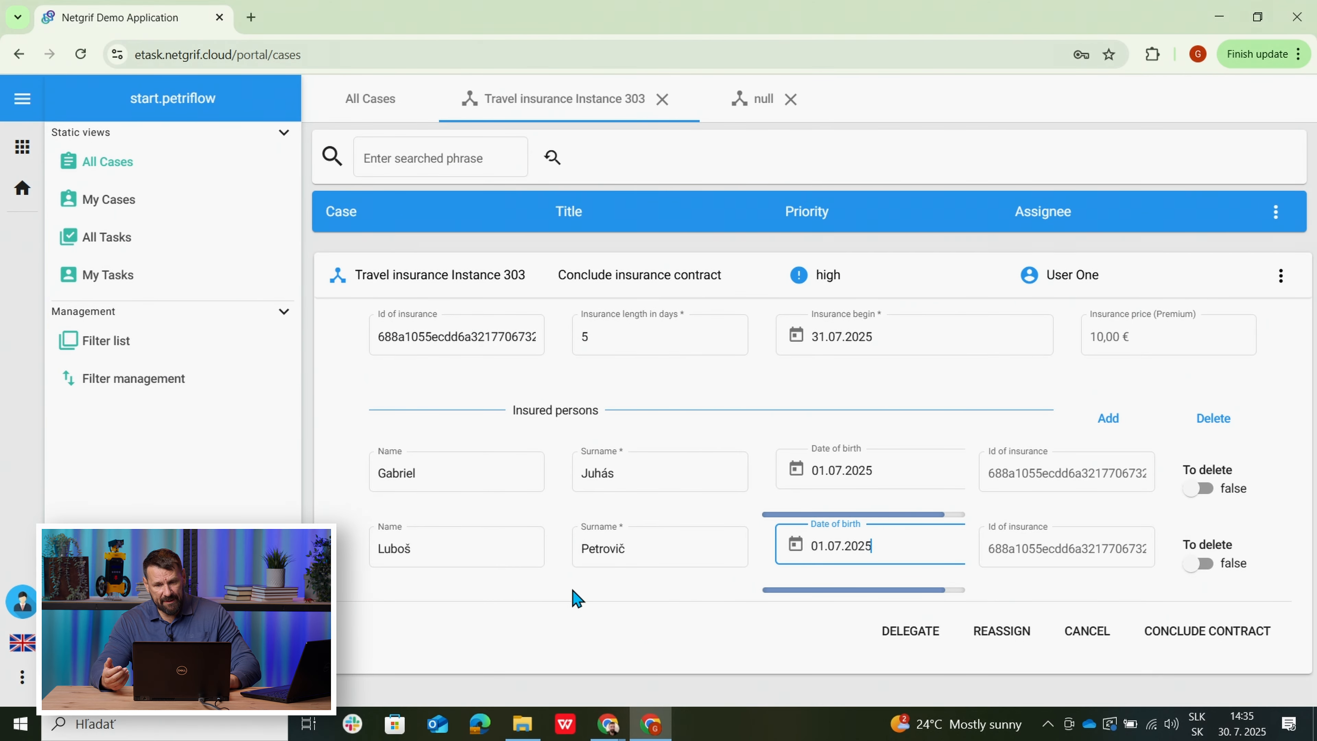
# Add a third insured person with their name, surname and birth date 01.07.2025.
pyautogui.click(1107, 429)
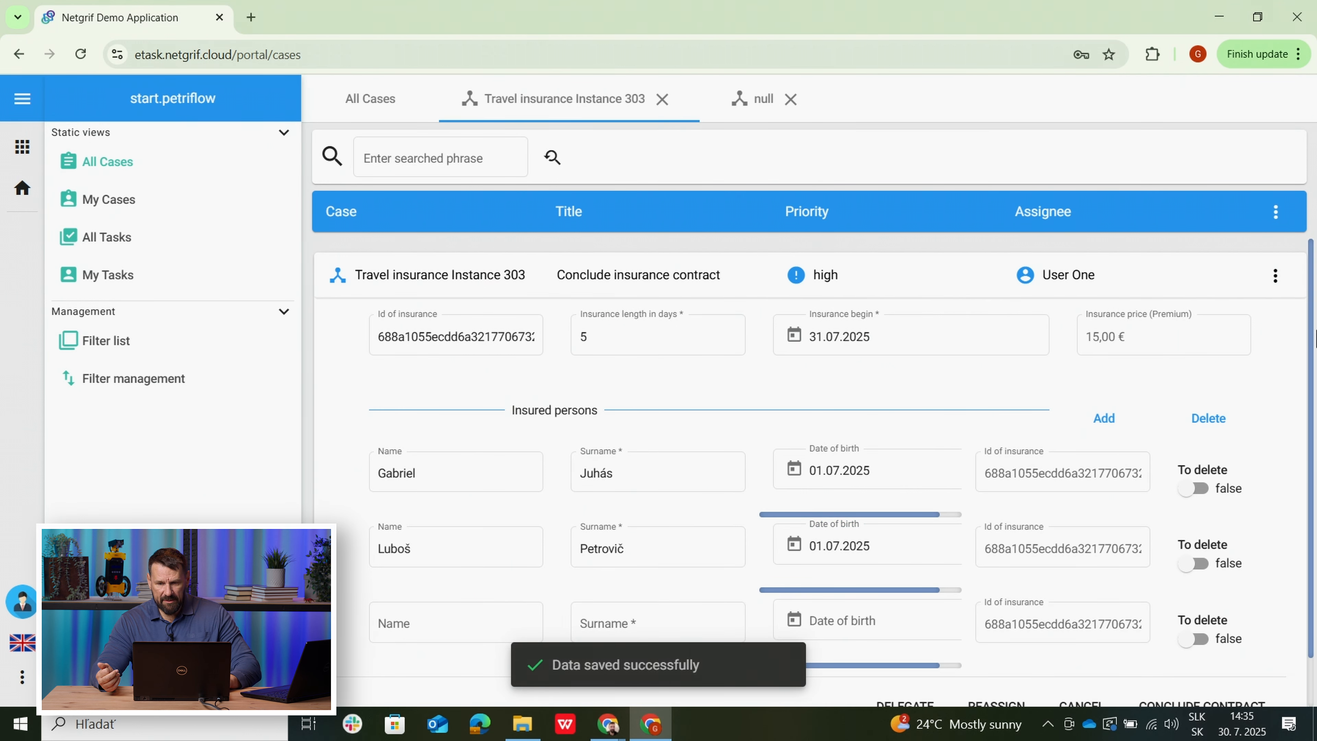
pyautogui.scroll(-2, 1311, 342)
pyautogui.click(449, 570)
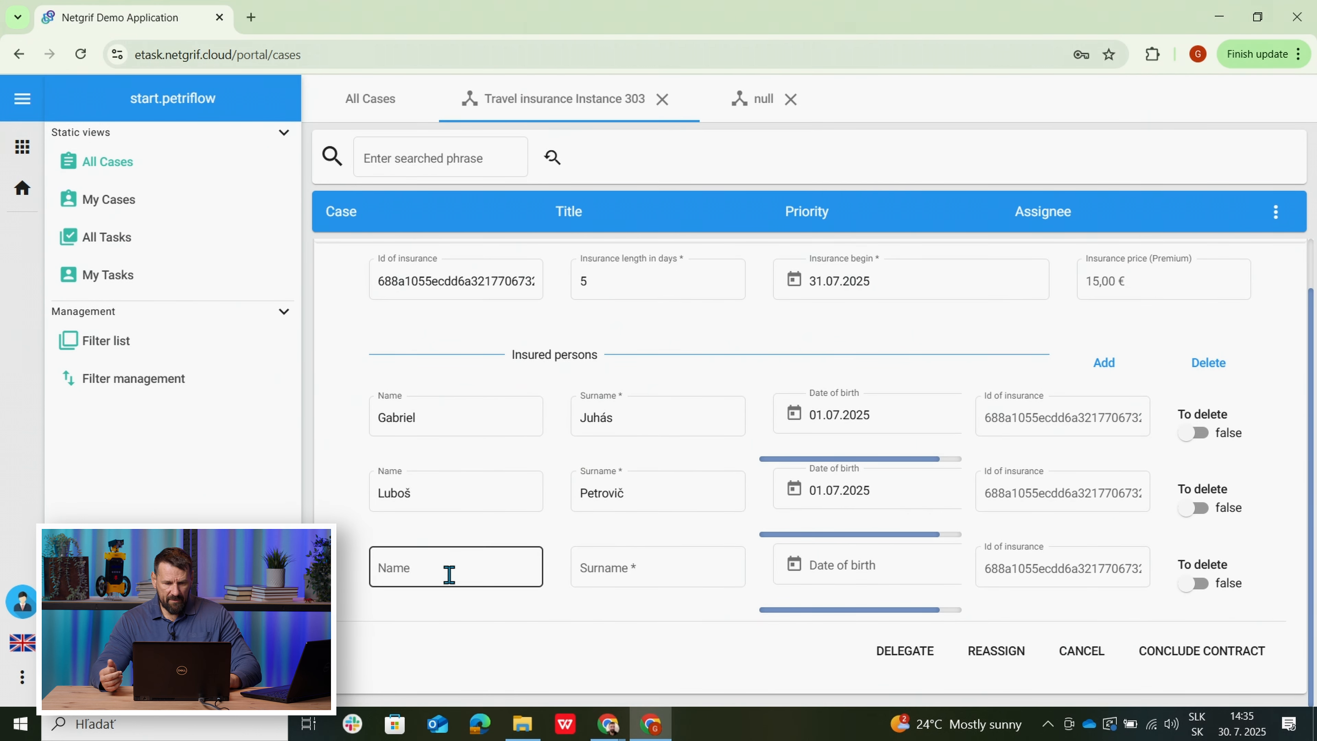
pyautogui.click(602, 570)
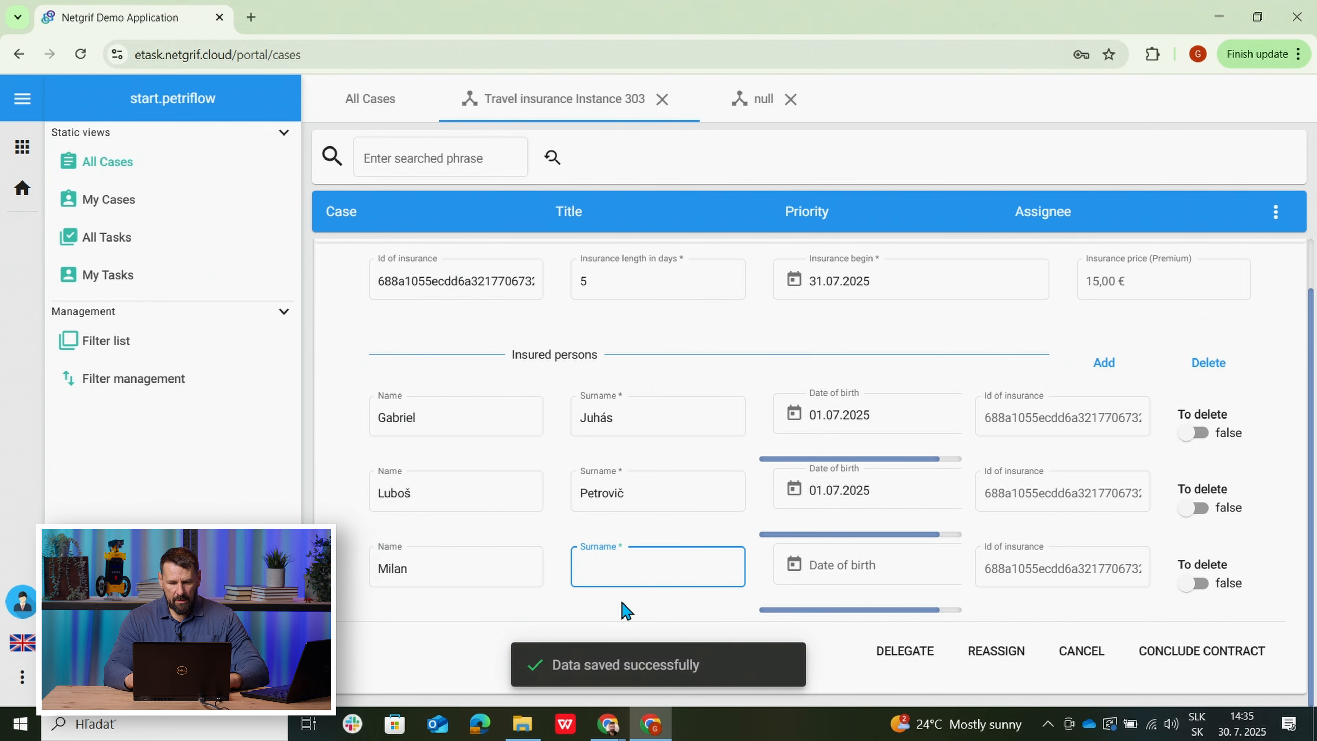
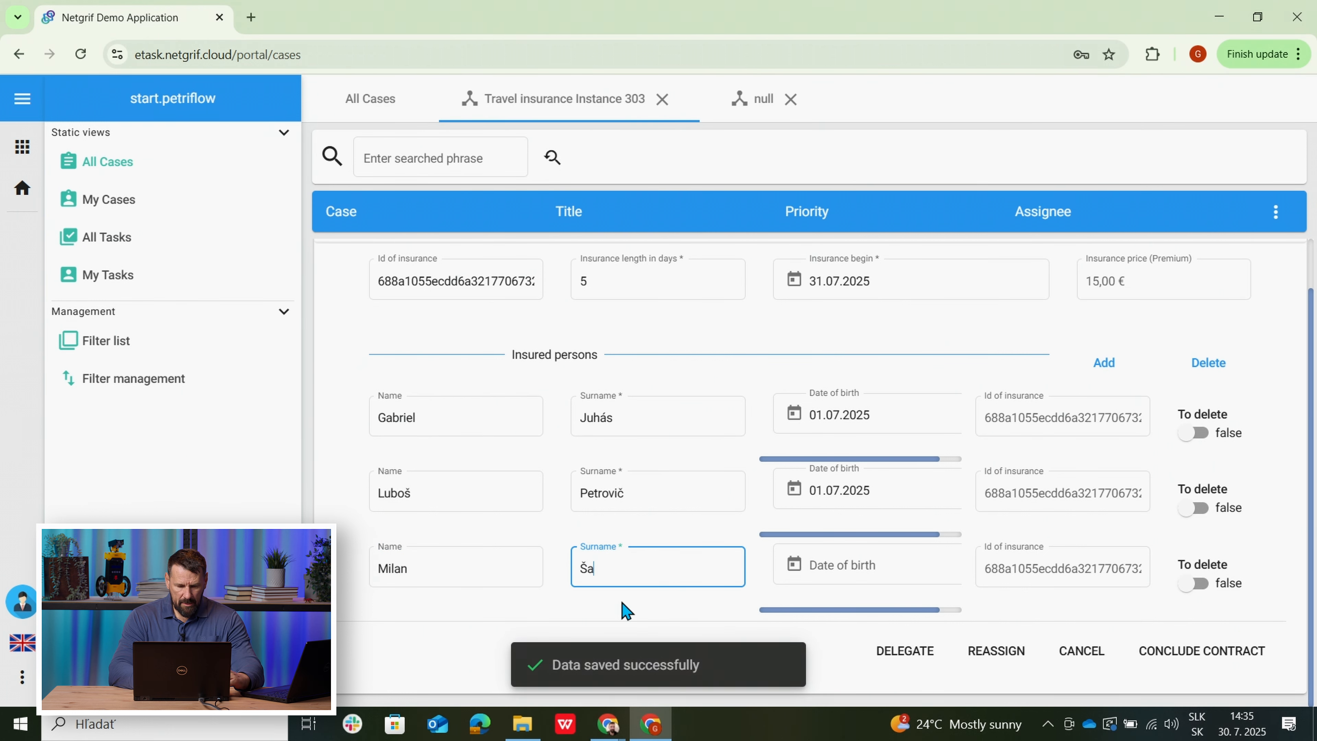
pyautogui.click(578, 607)
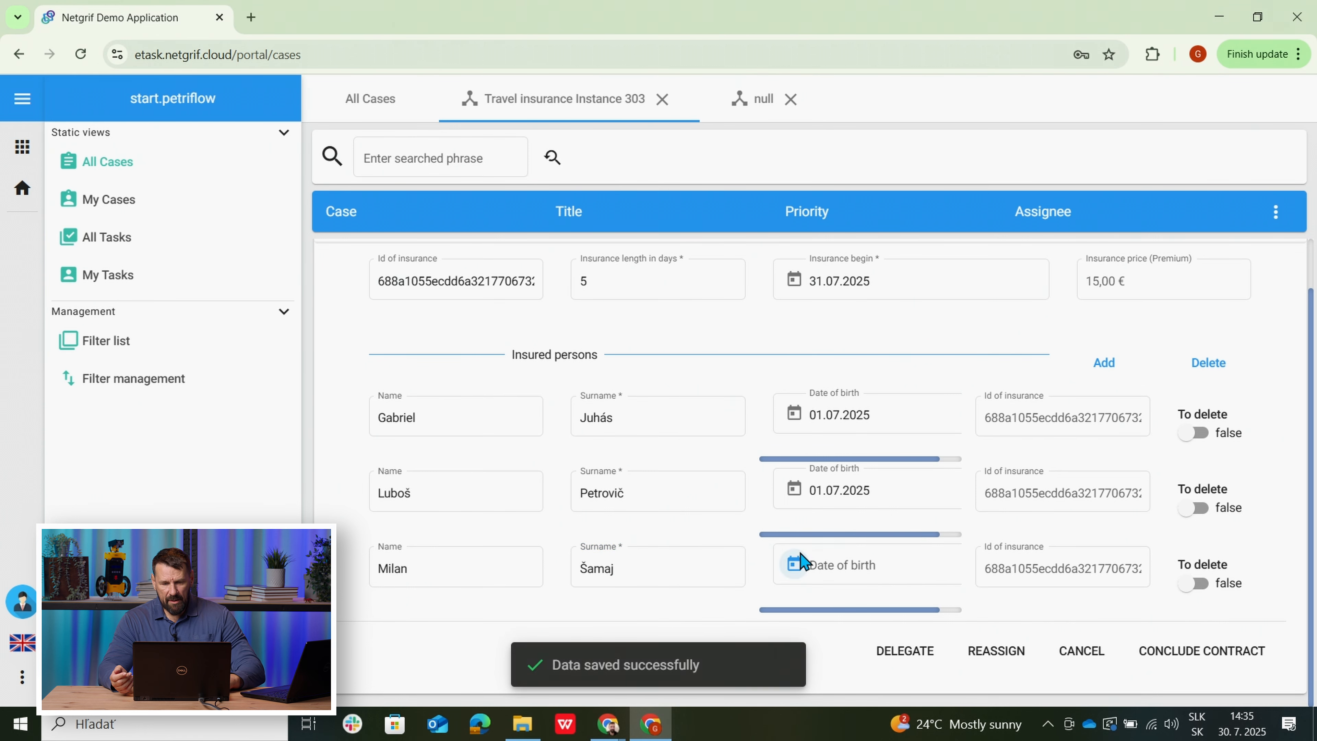
pyautogui.click(794, 564)
pyautogui.click(829, 385)
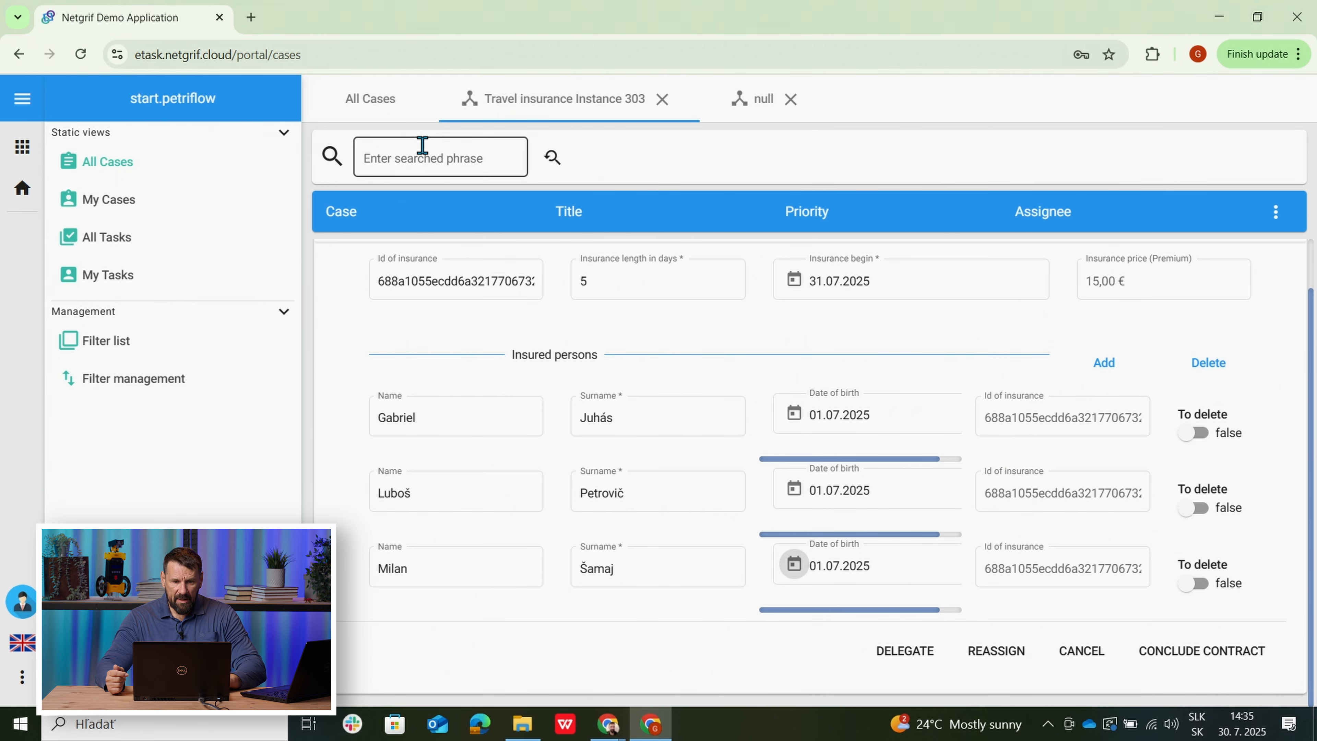
pyautogui.click(369, 115)
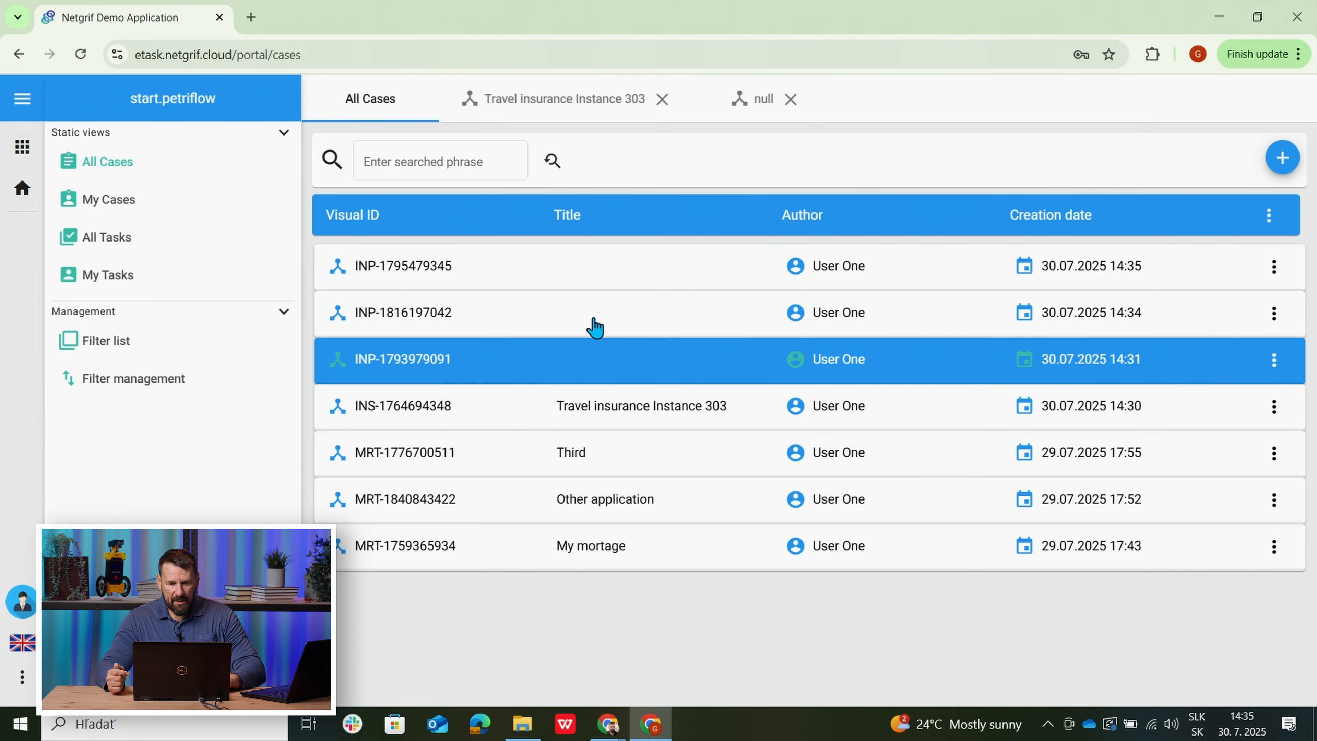
pyautogui.click(587, 363)
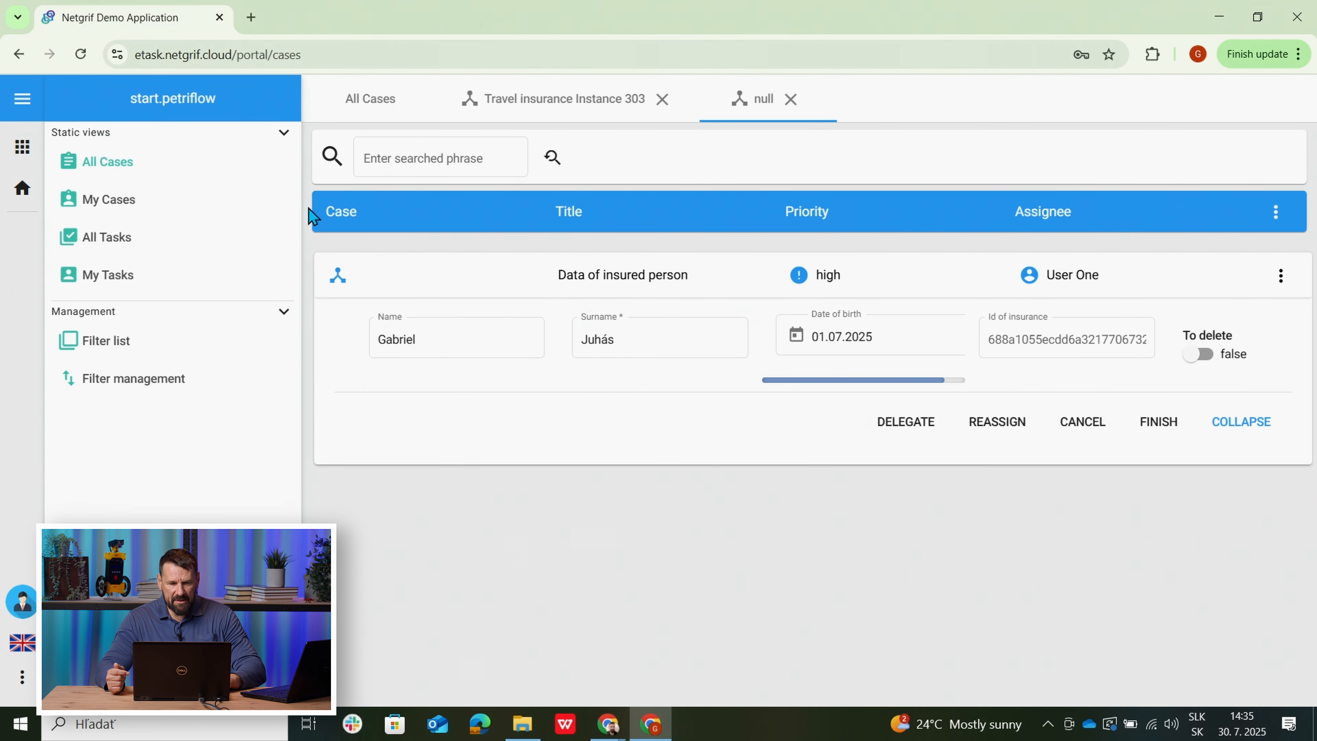
pyautogui.click(369, 106)
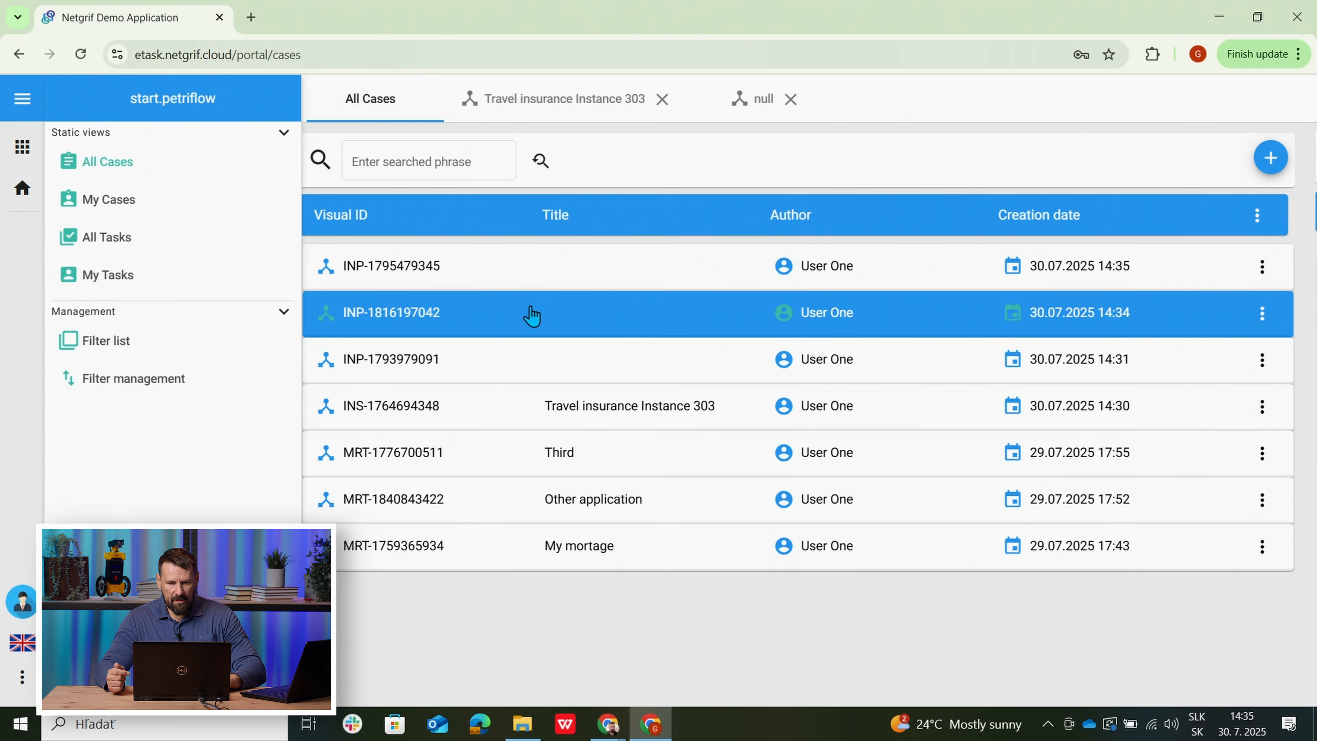
pyautogui.click(616, 325)
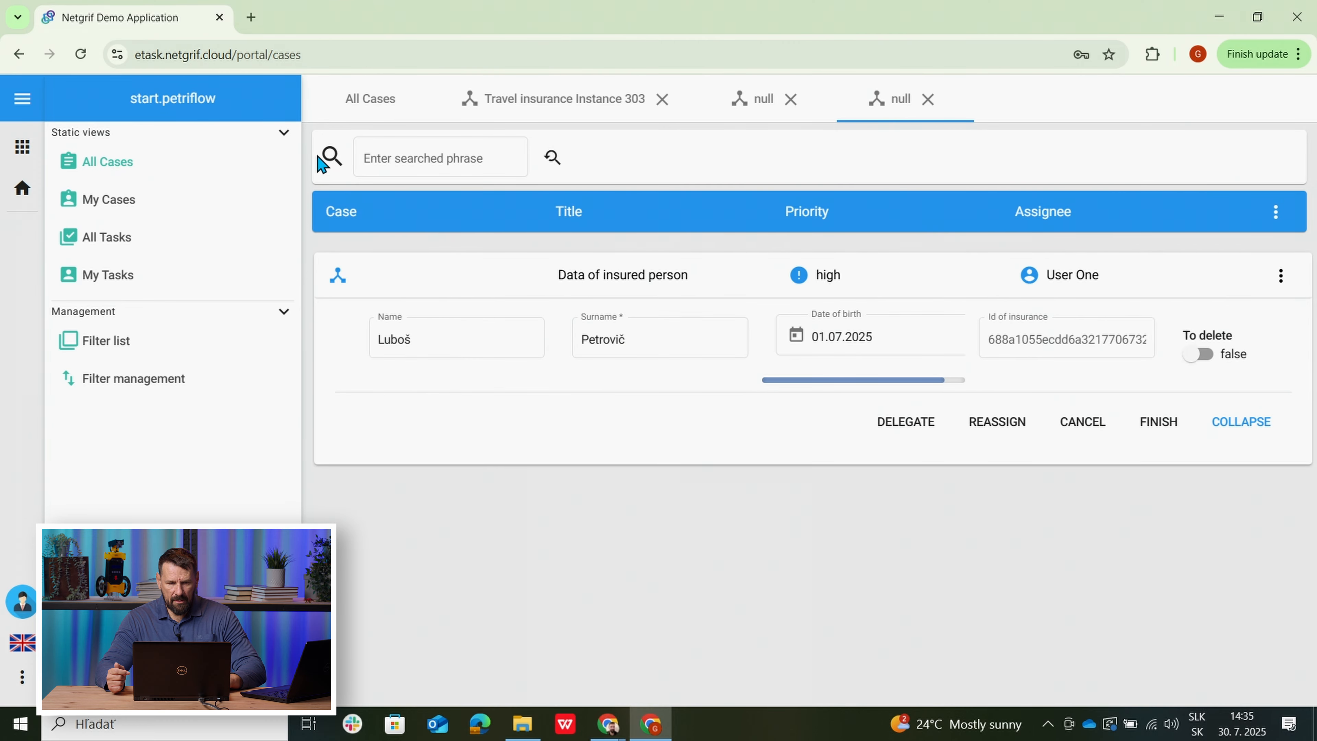
pyautogui.click(369, 102)
pyautogui.click(612, 280)
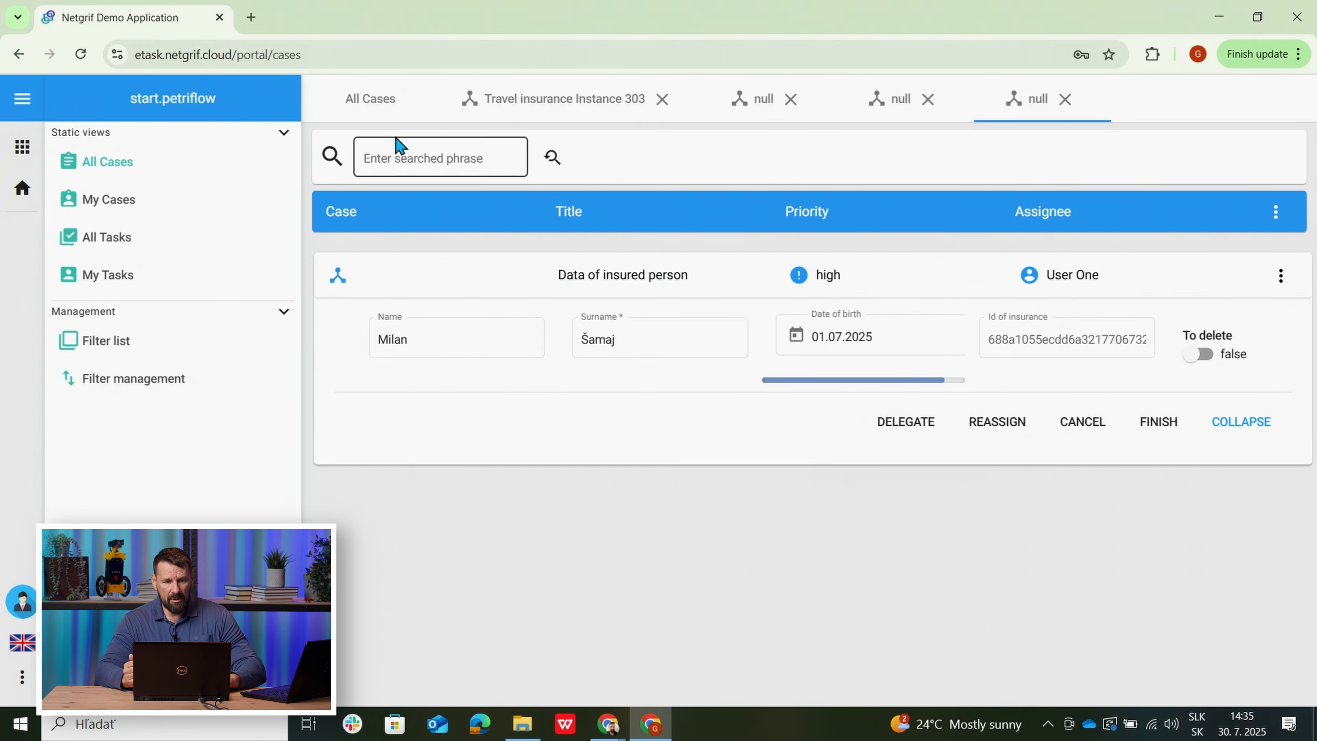
pyautogui.click(361, 108)
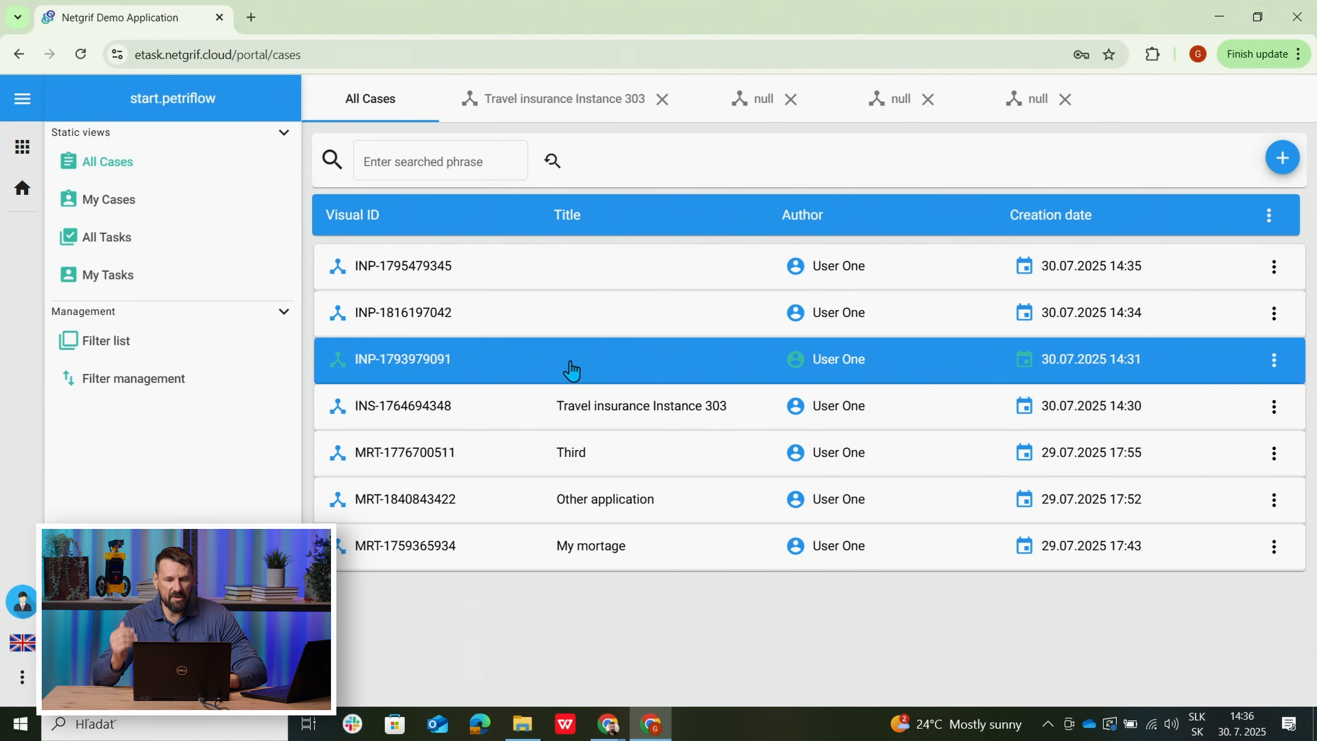
pyautogui.click(576, 412)
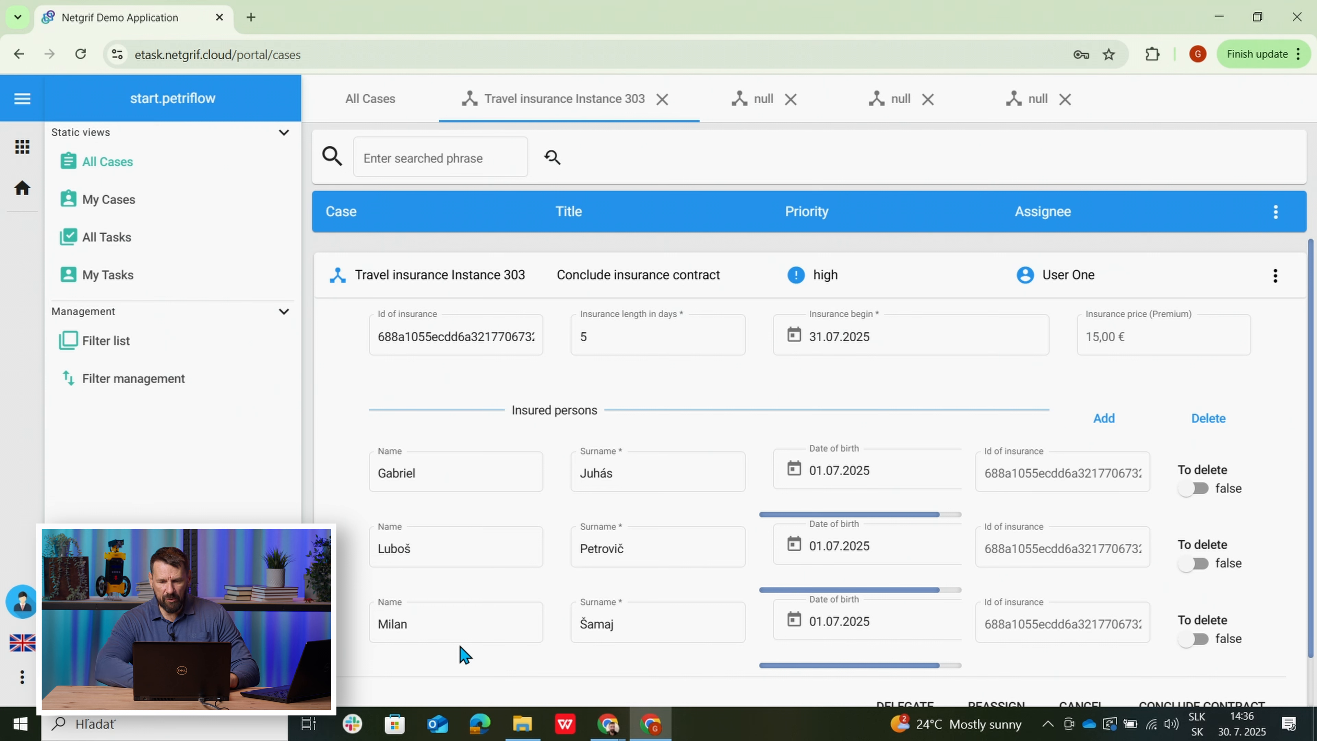
# Switch the first insured person's To delete toggle to true.
pyautogui.click(1190, 489)
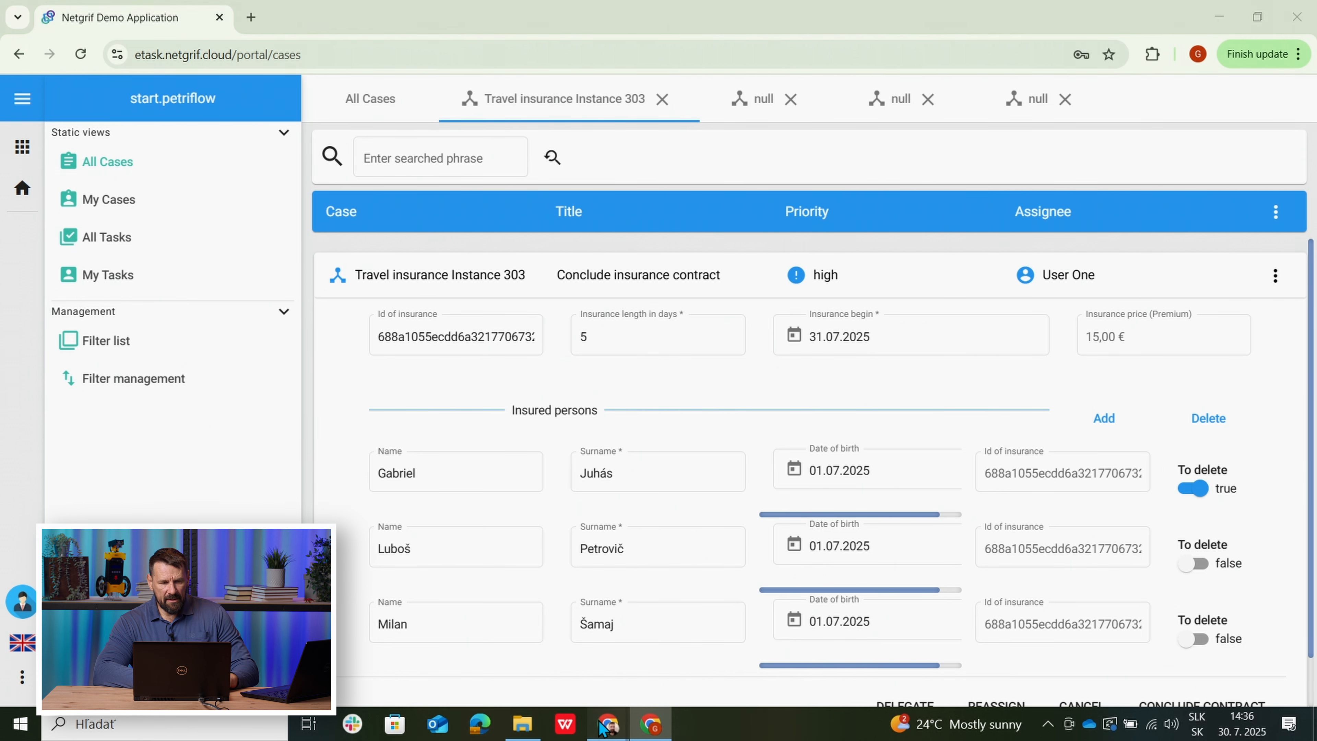
# Check the To delete switch on the Data of insured person form, then return to the contract form.
pyautogui.moveTo(600, 722)
pyautogui.click(501, 602)
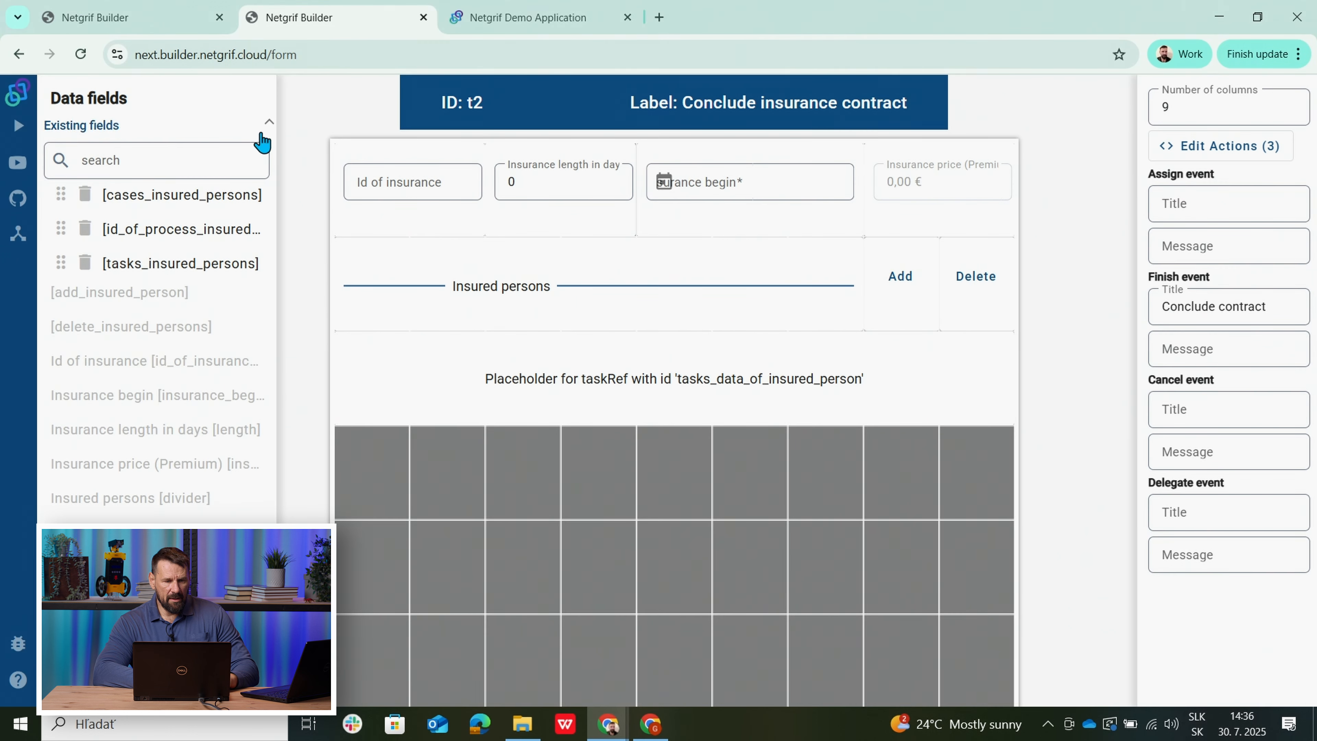
pyautogui.click(145, 24)
pyautogui.rightClick(400, 234)
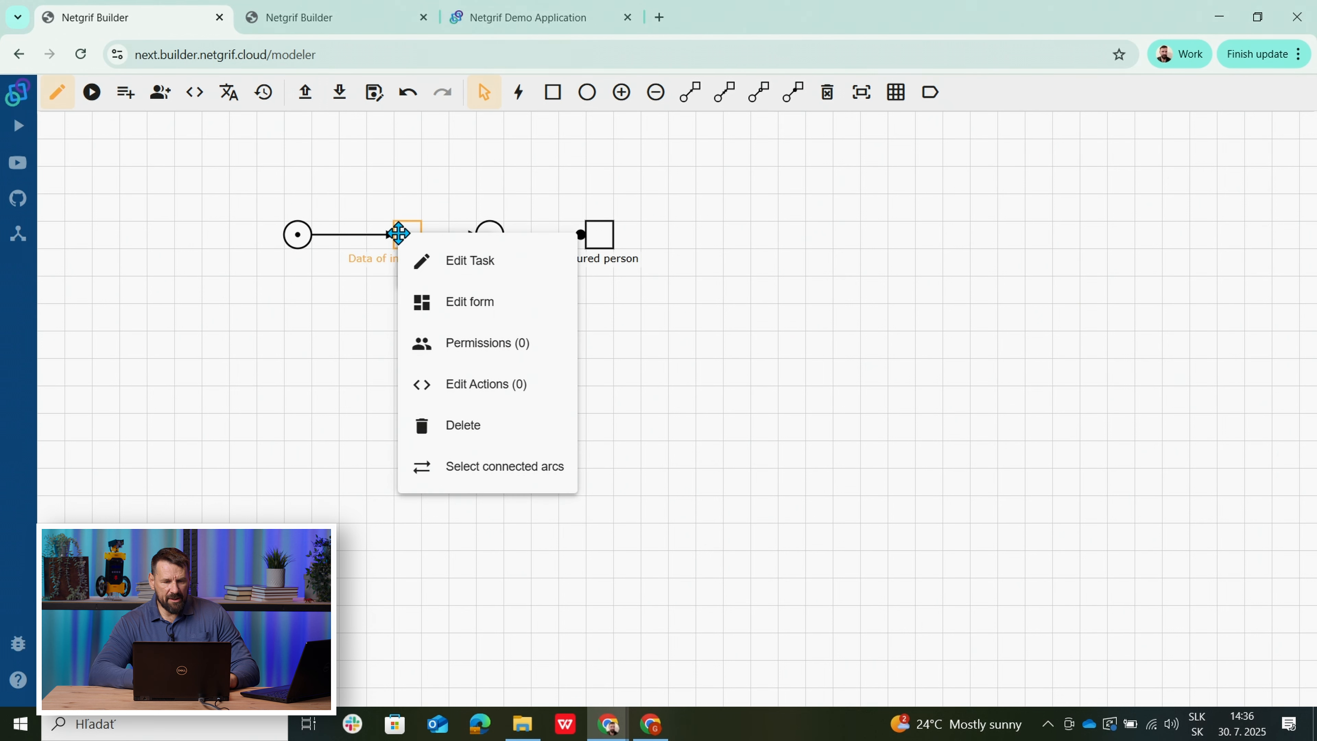
pyautogui.click(463, 302)
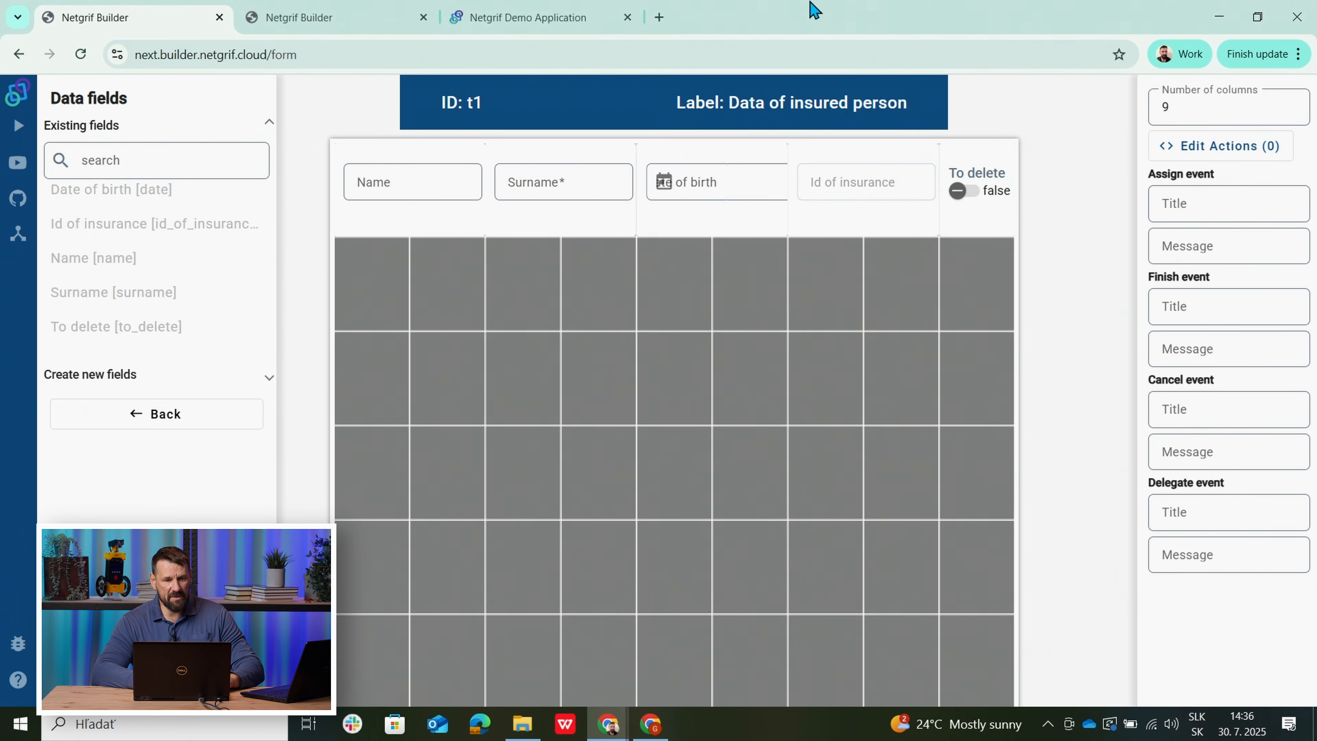
pyautogui.click(314, 15)
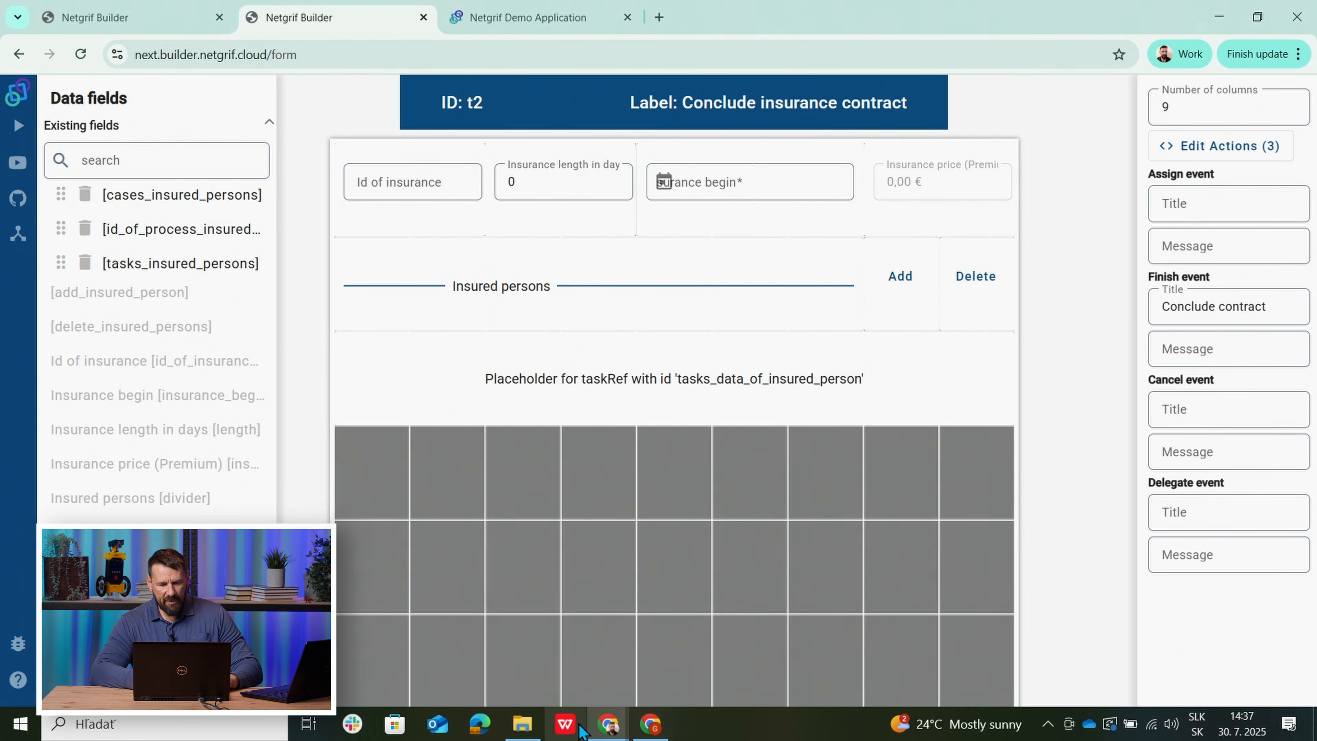
# Delete the flagged insured person, dropping the premium to 10,00 €, and list all cases.
pyautogui.click(650, 731)
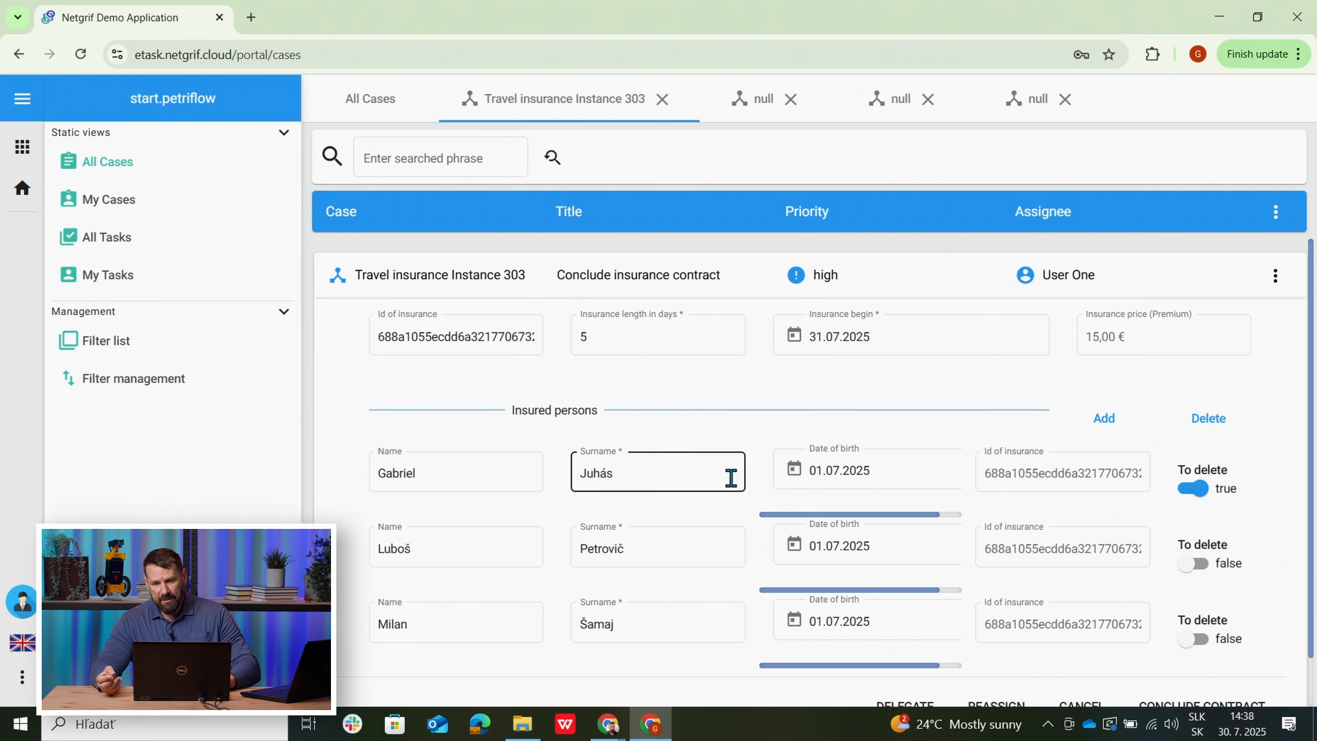
pyautogui.click(1206, 430)
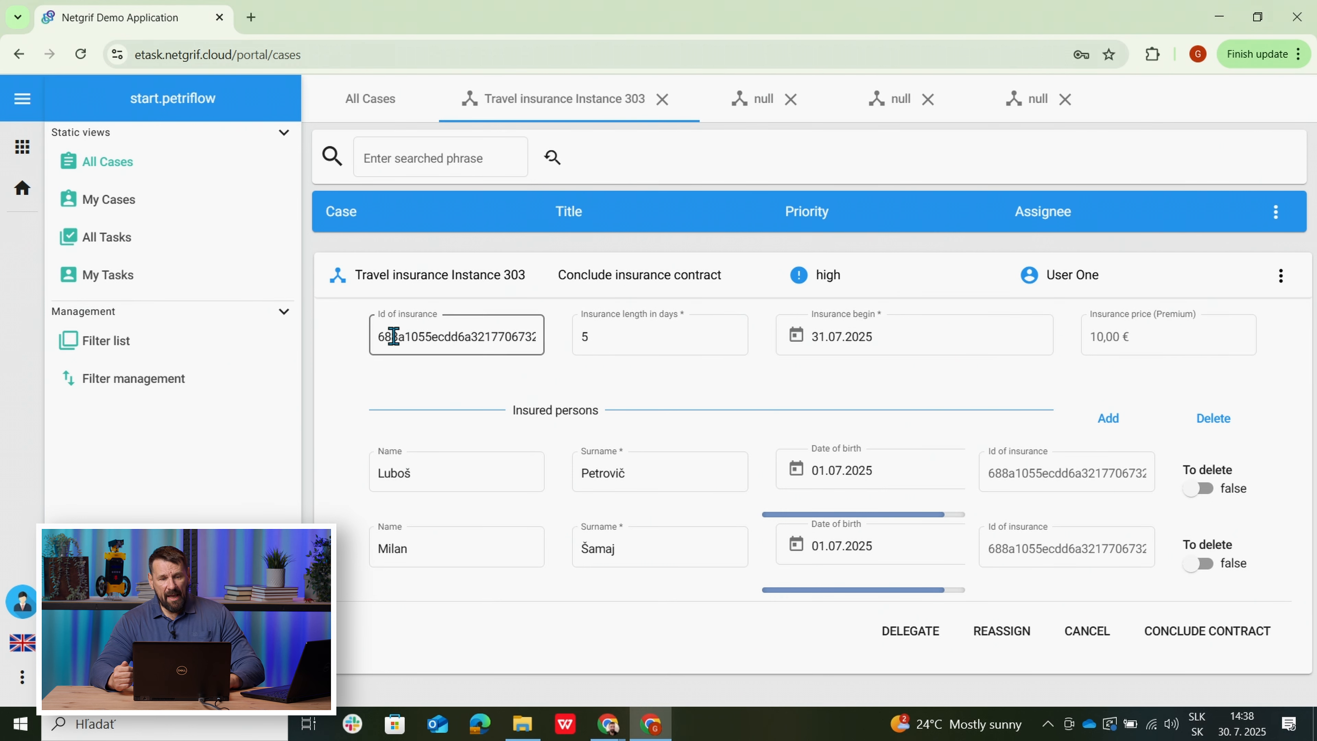
pyautogui.click(362, 97)
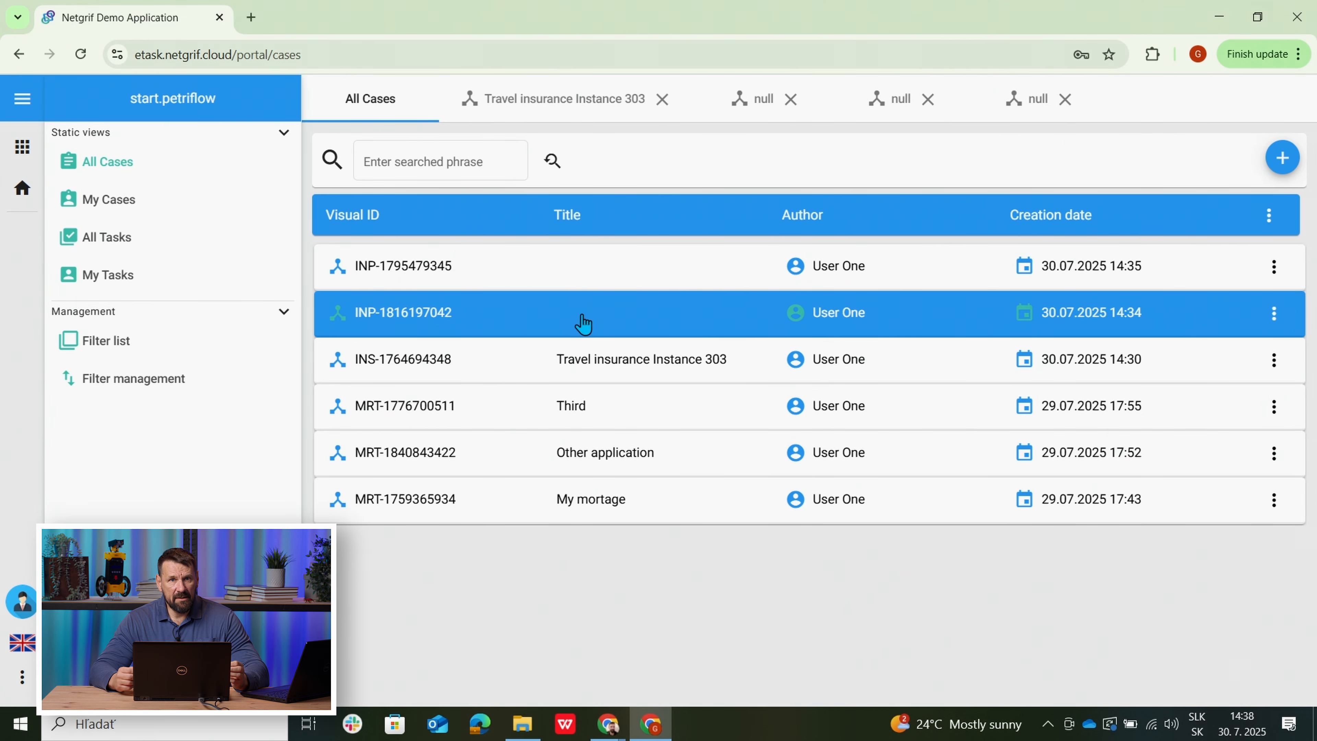
# Review the data forms of both remaining insured-person cases.
pyautogui.click(584, 324)
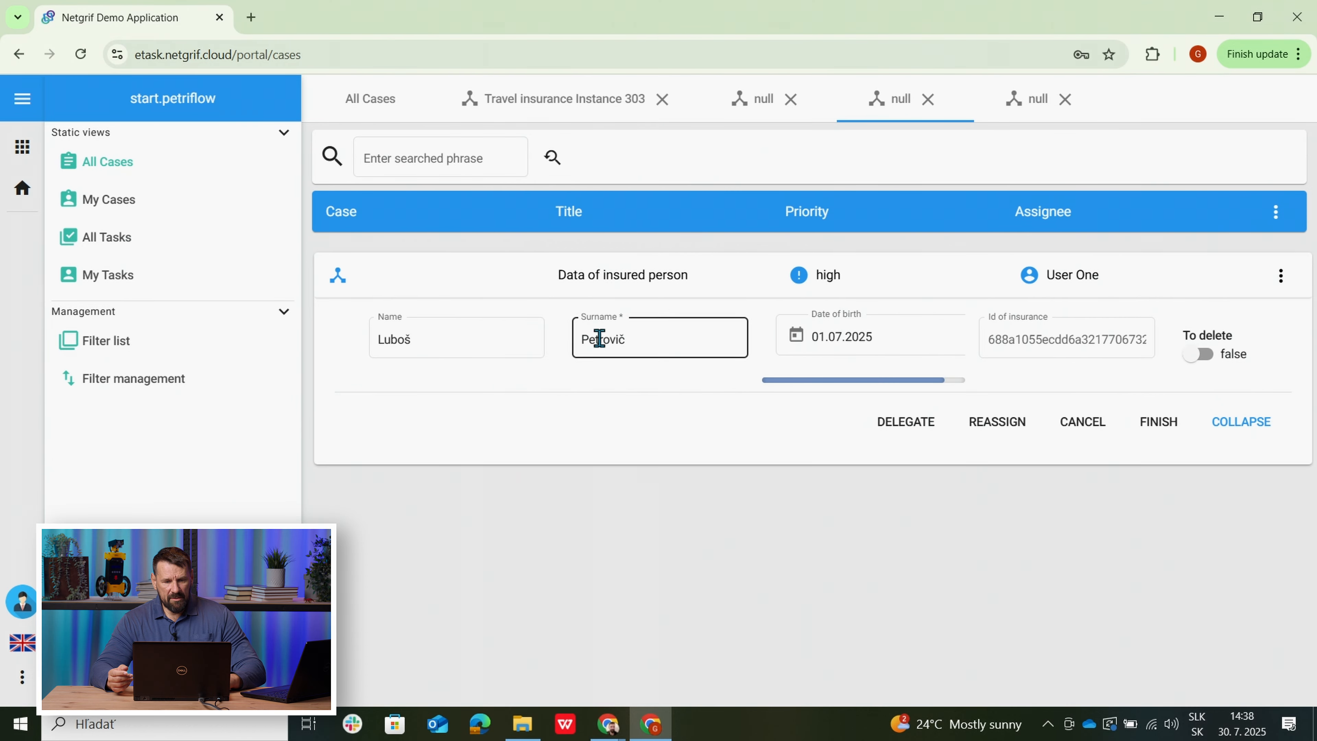
pyautogui.click(368, 123)
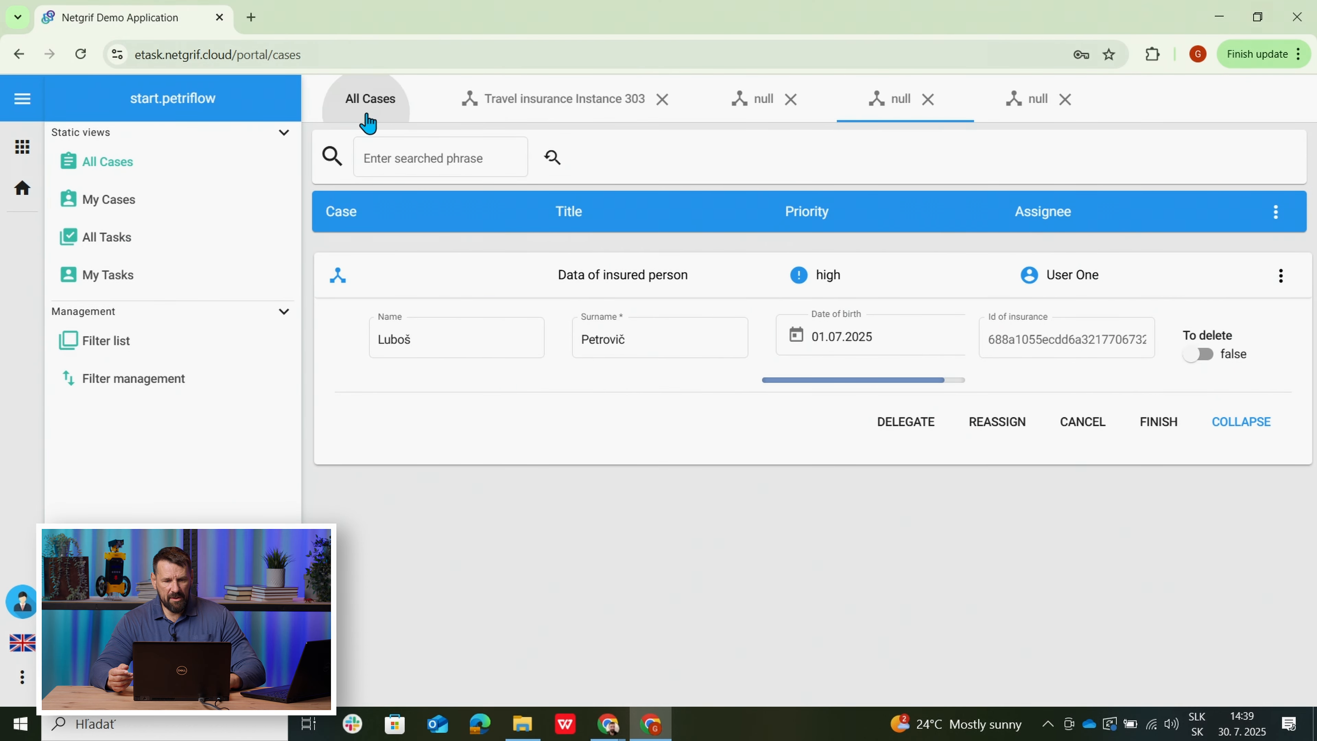
pyautogui.click(583, 280)
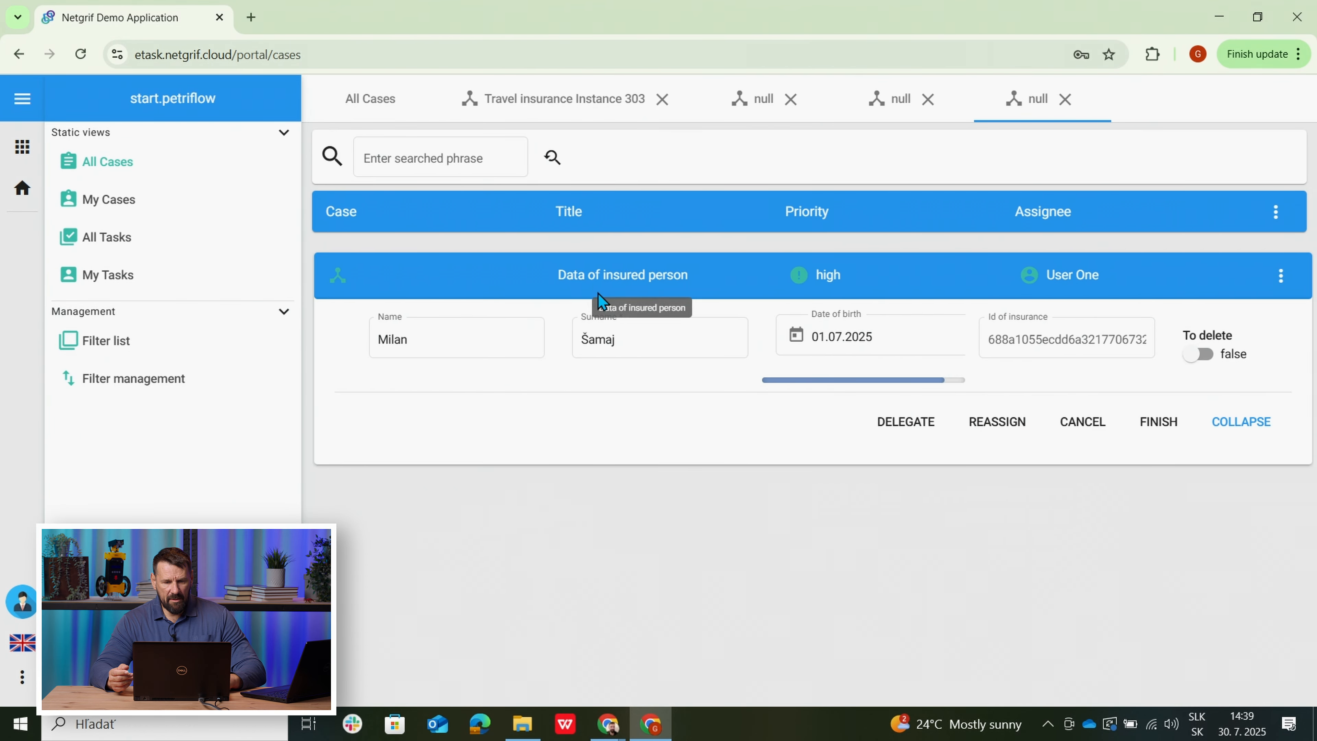
pyautogui.click(368, 119)
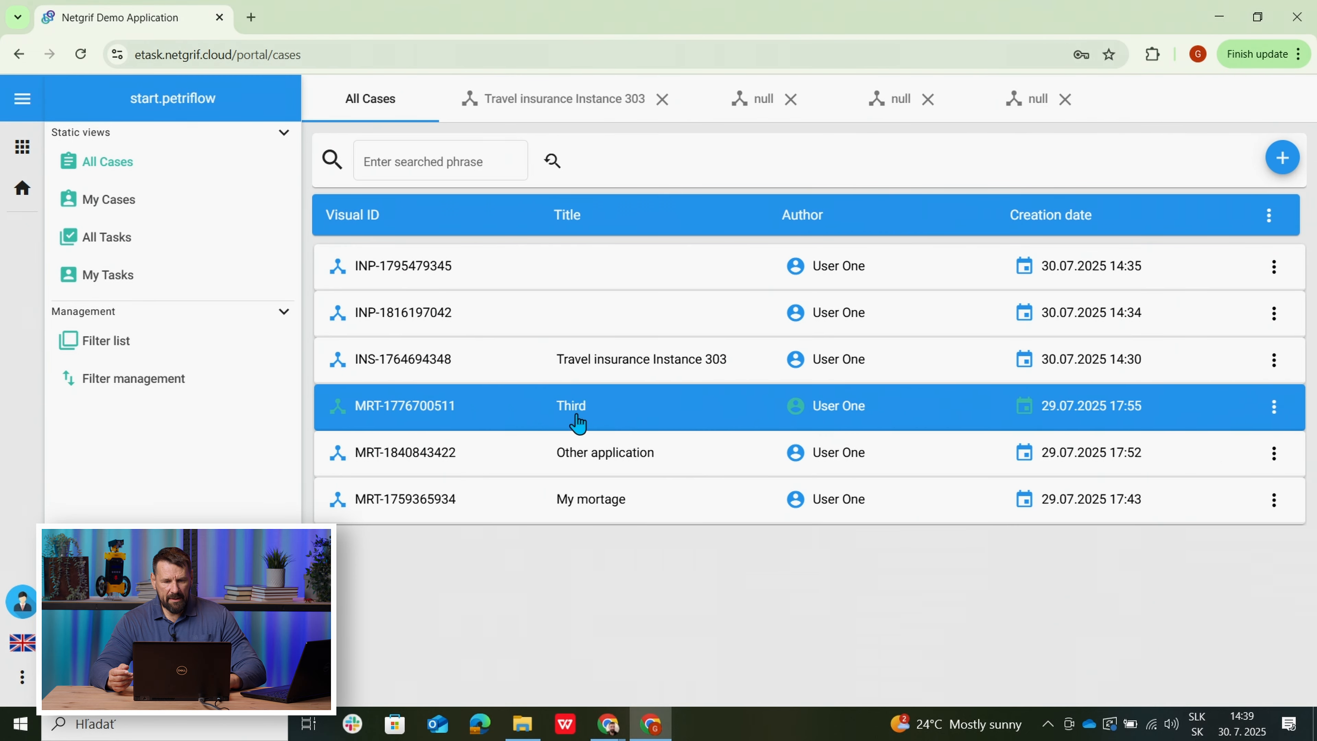
# Conclude the contract for Travel insurance Instance 303 at a 10,00 € premium.
pyautogui.click(594, 367)
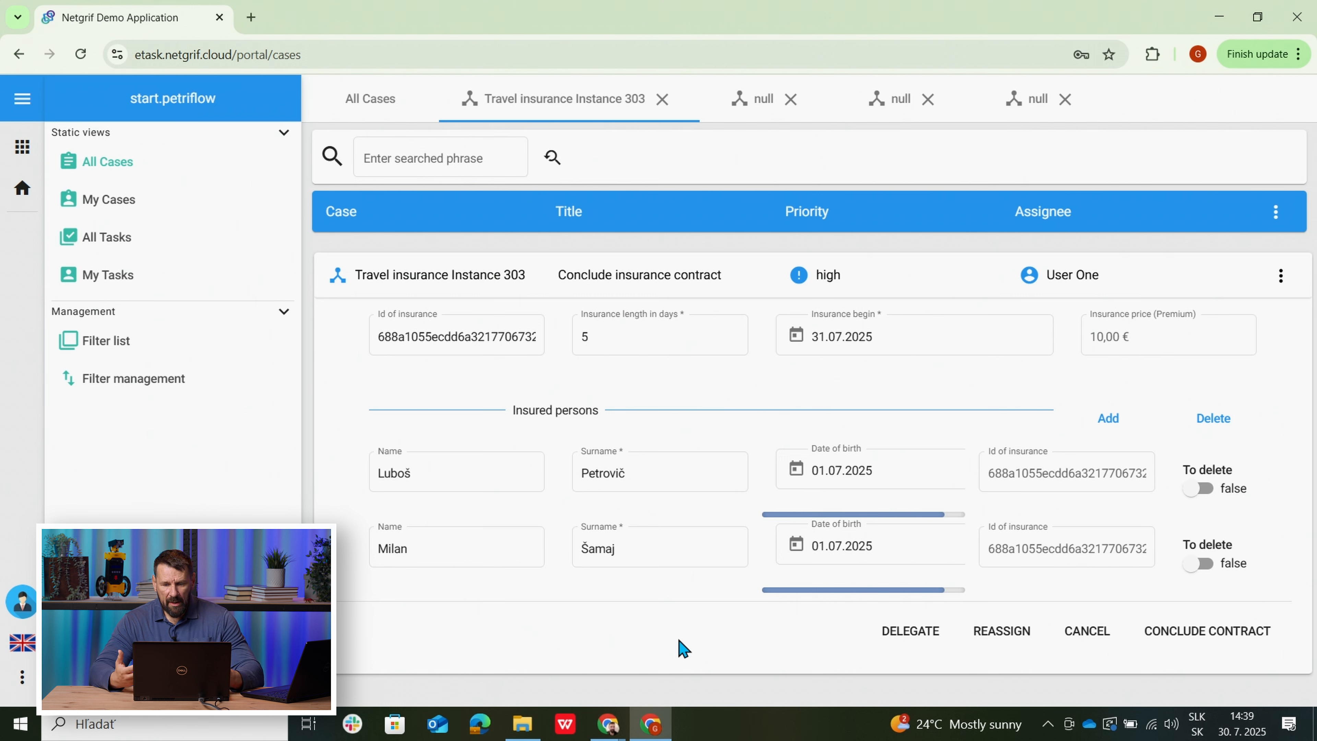
pyautogui.click(1184, 630)
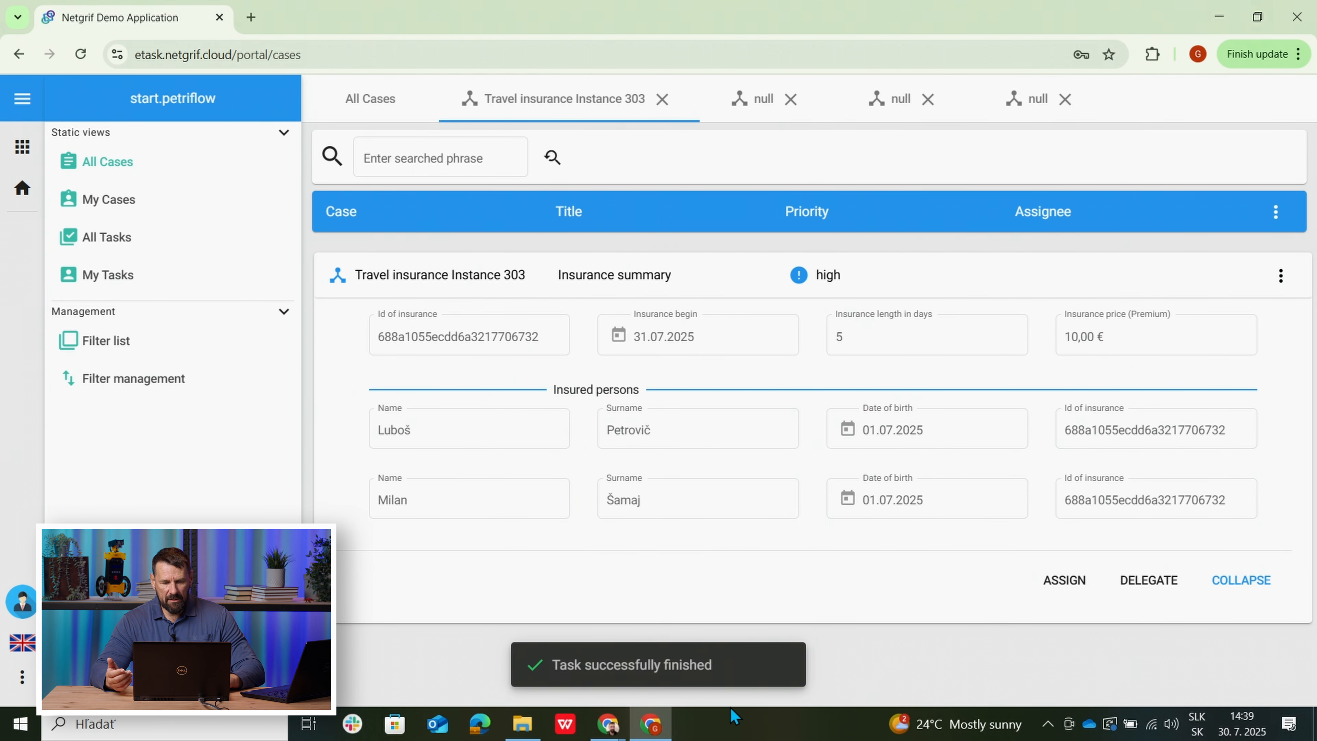
pyautogui.moveTo(609, 731)
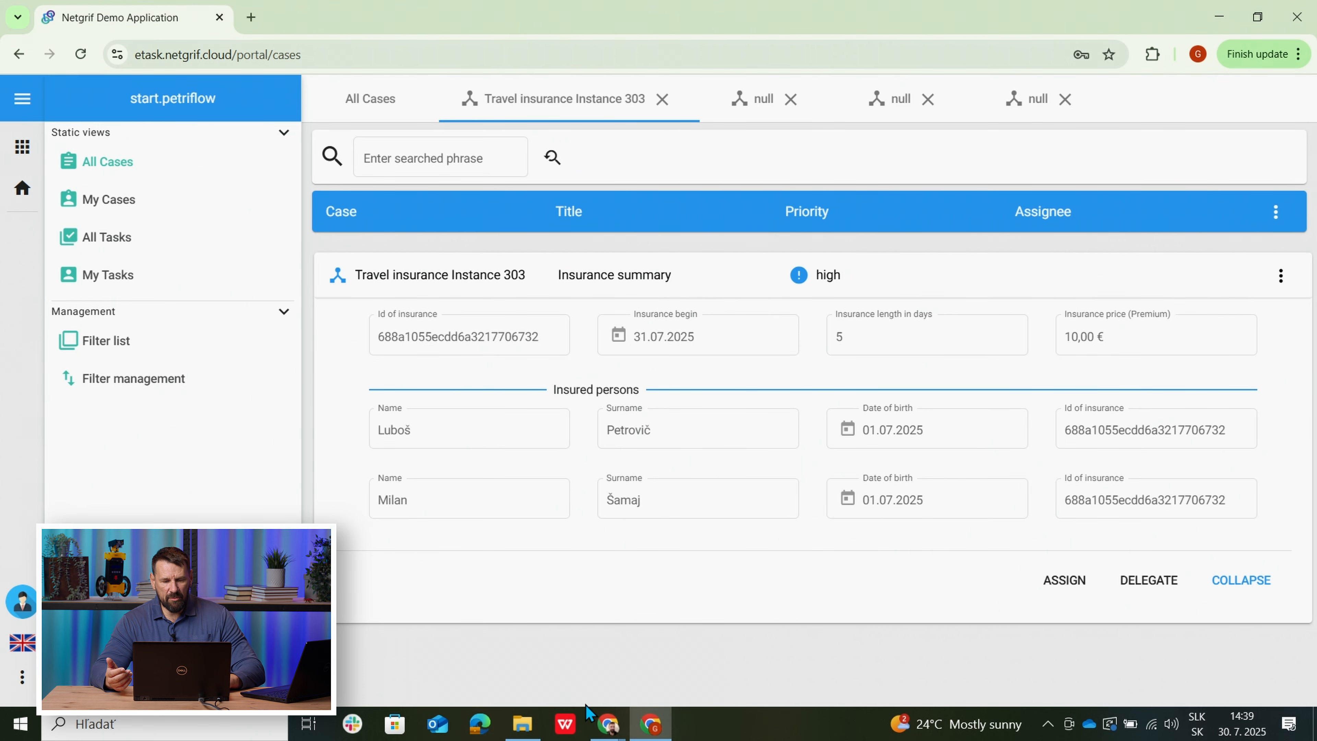
pyautogui.click(520, 614)
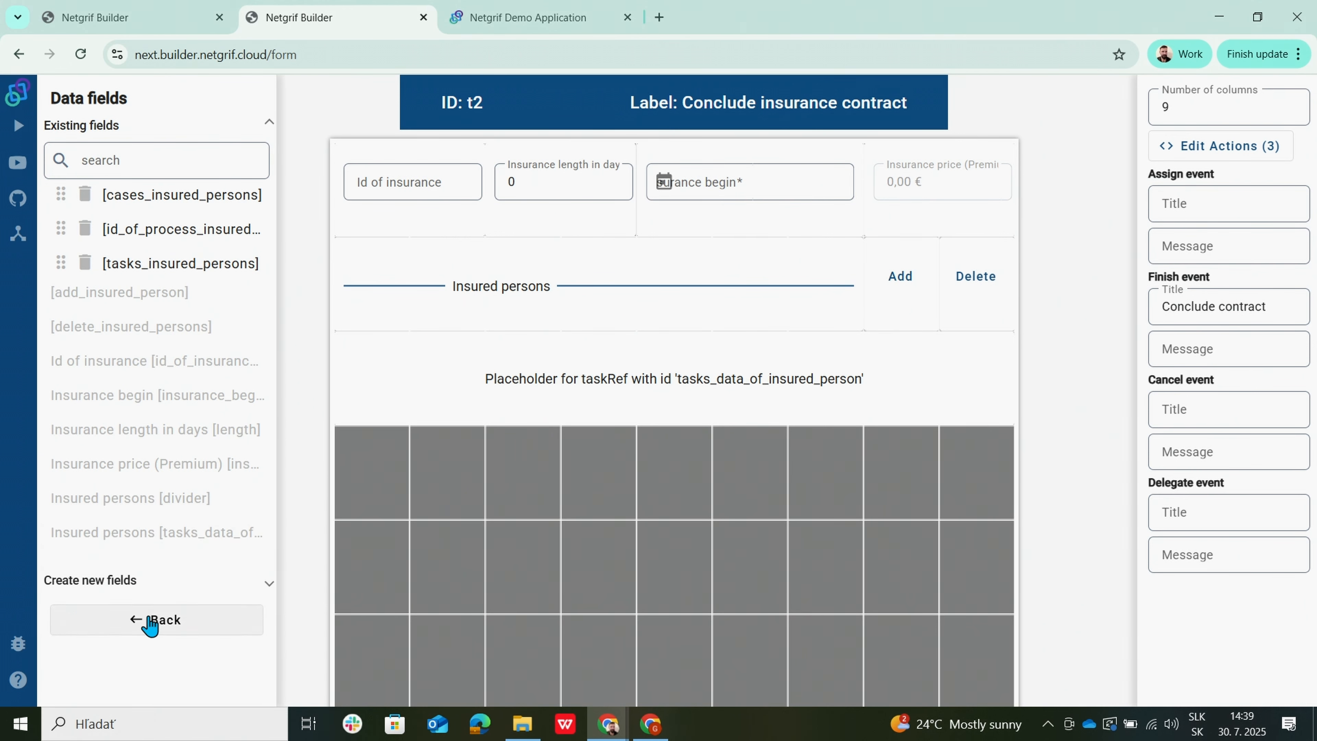
# Simulate the net by events, firing Conclude insurance contract to enable Insurance summary.
pyautogui.click(150, 622)
pyautogui.click(90, 98)
pyautogui.click(517, 92)
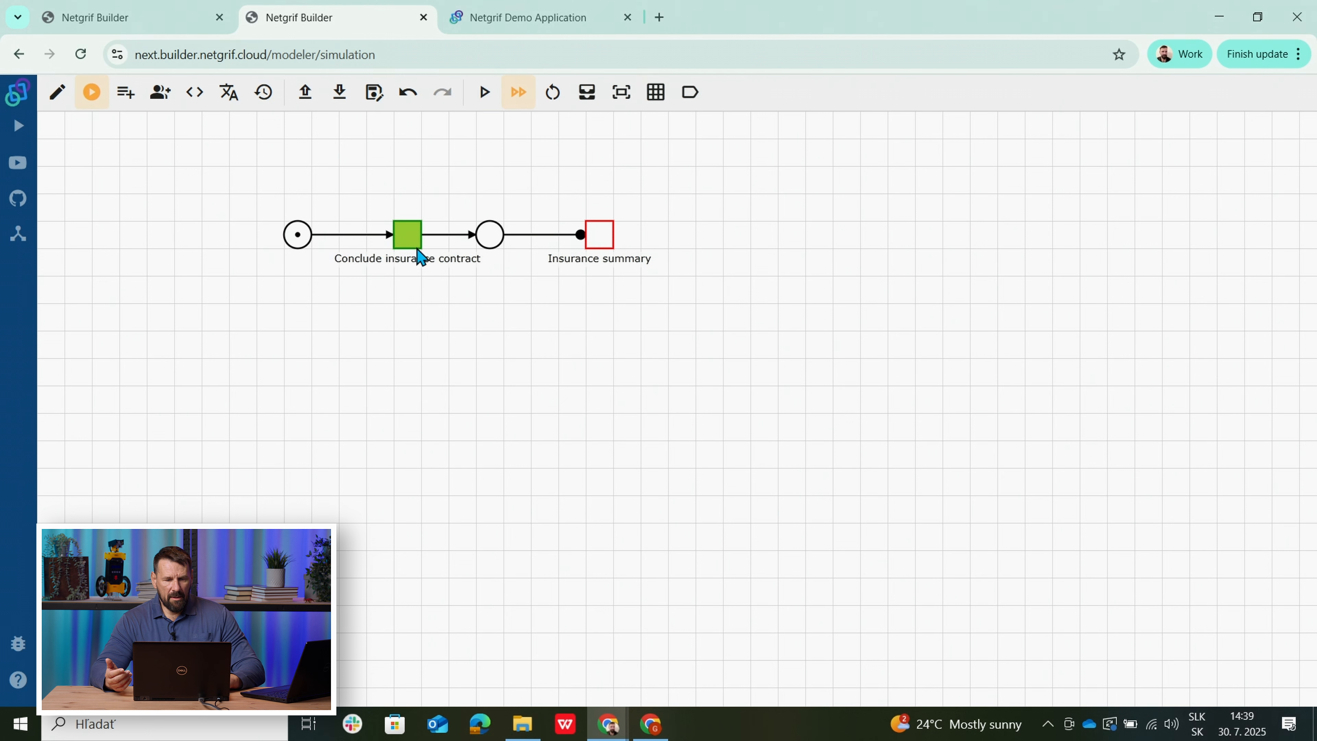
pyautogui.click(411, 236)
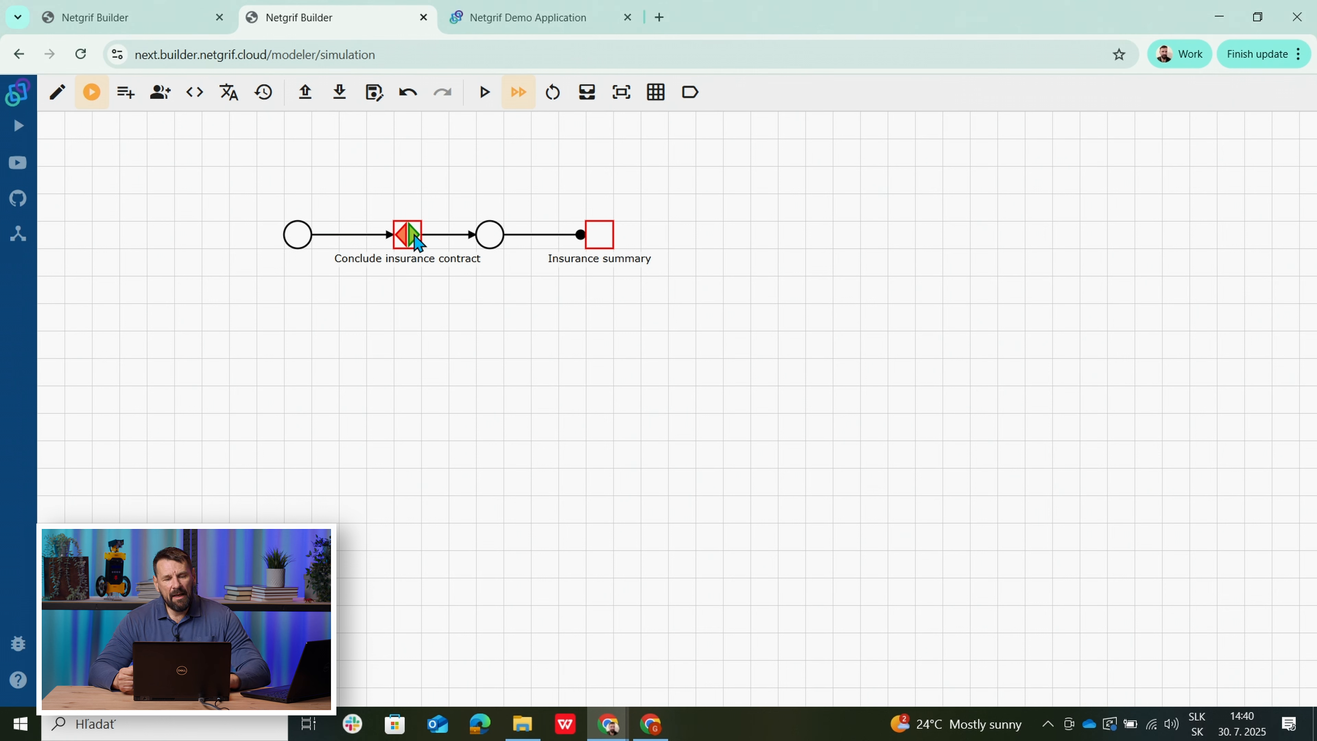
pyautogui.click(415, 240)
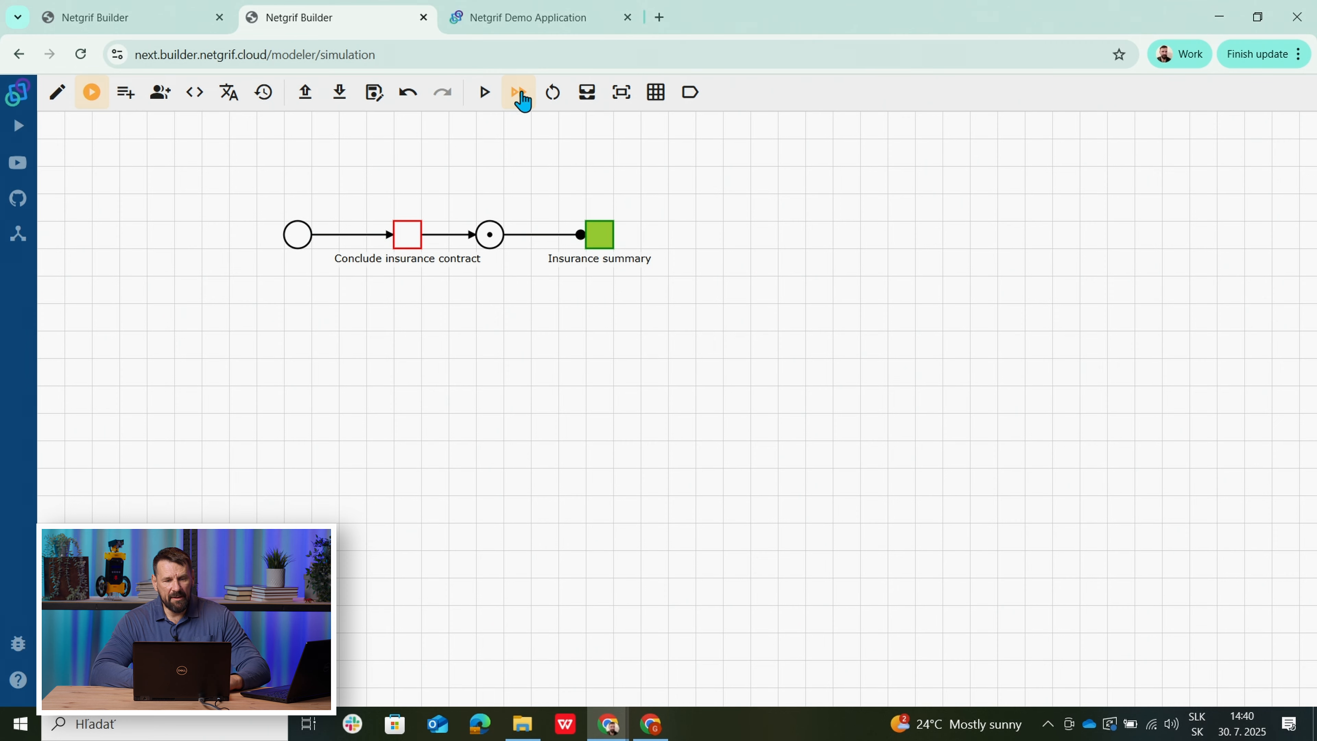
pyautogui.click(495, 18)
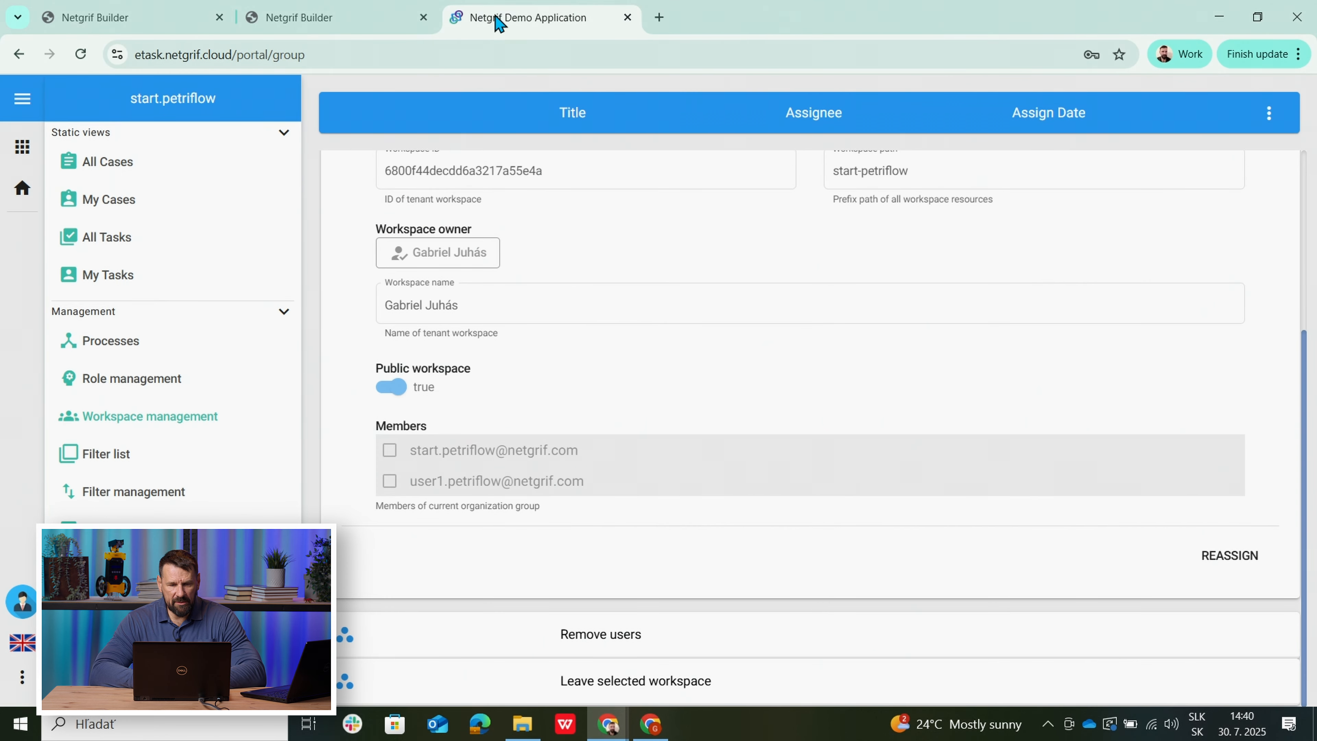
pyautogui.click(650, 724)
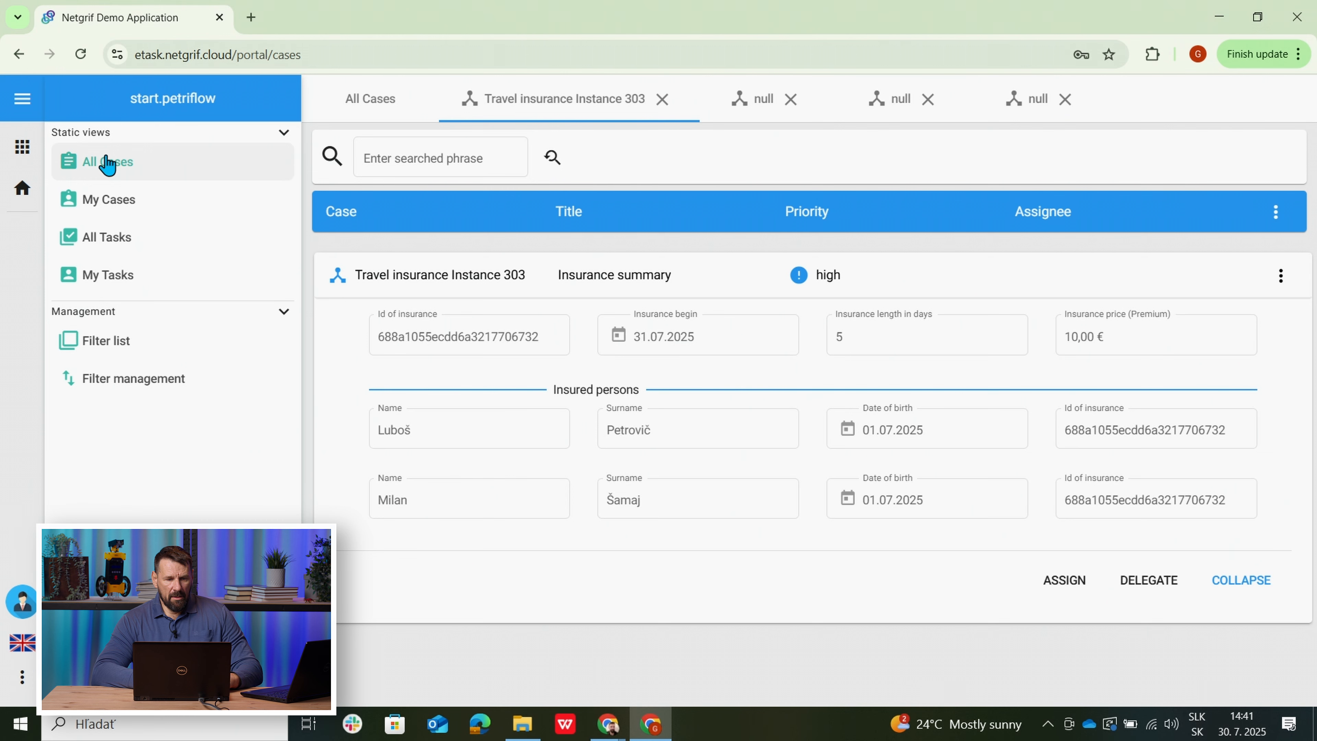
# Leave the Instance 303 insurance summary for the All Cases list.
pyautogui.click(353, 109)
# Create a new Travel insurance case, Instance 466.
pyautogui.click(1281, 160)
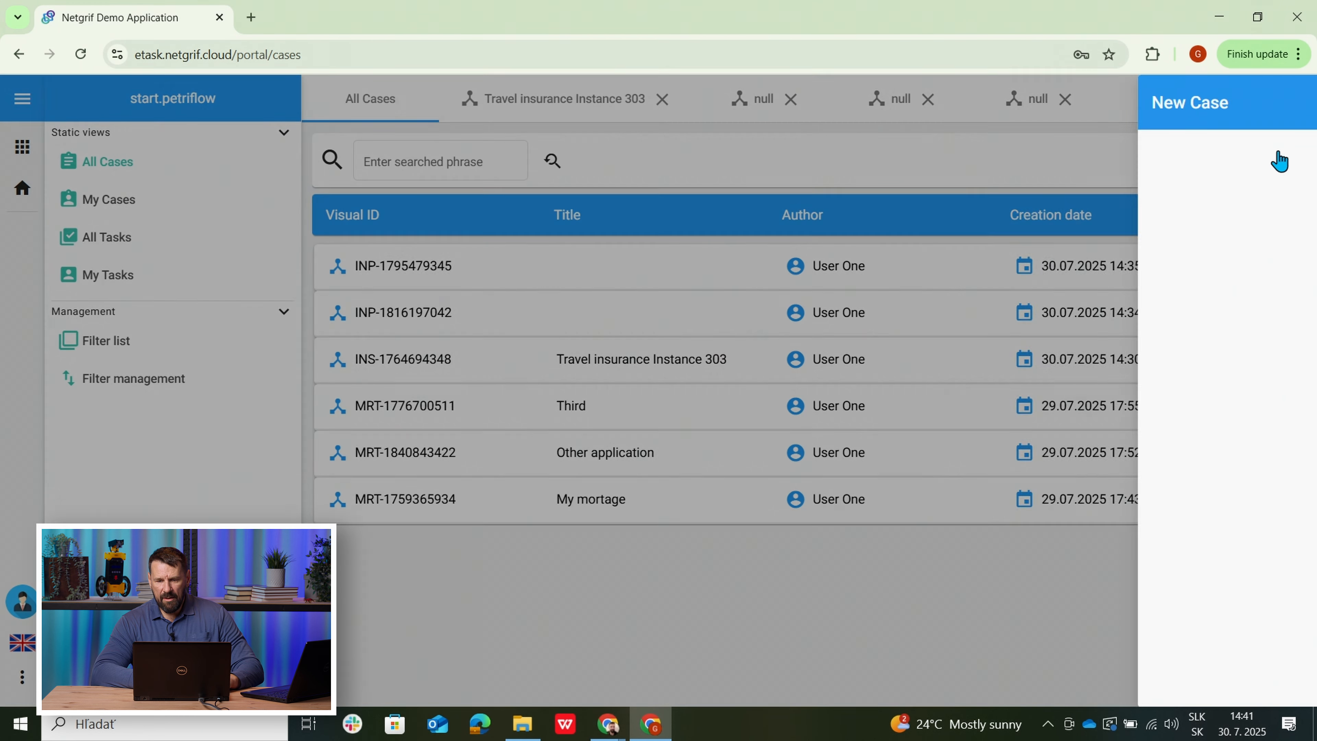
pyautogui.click(1146, 214)
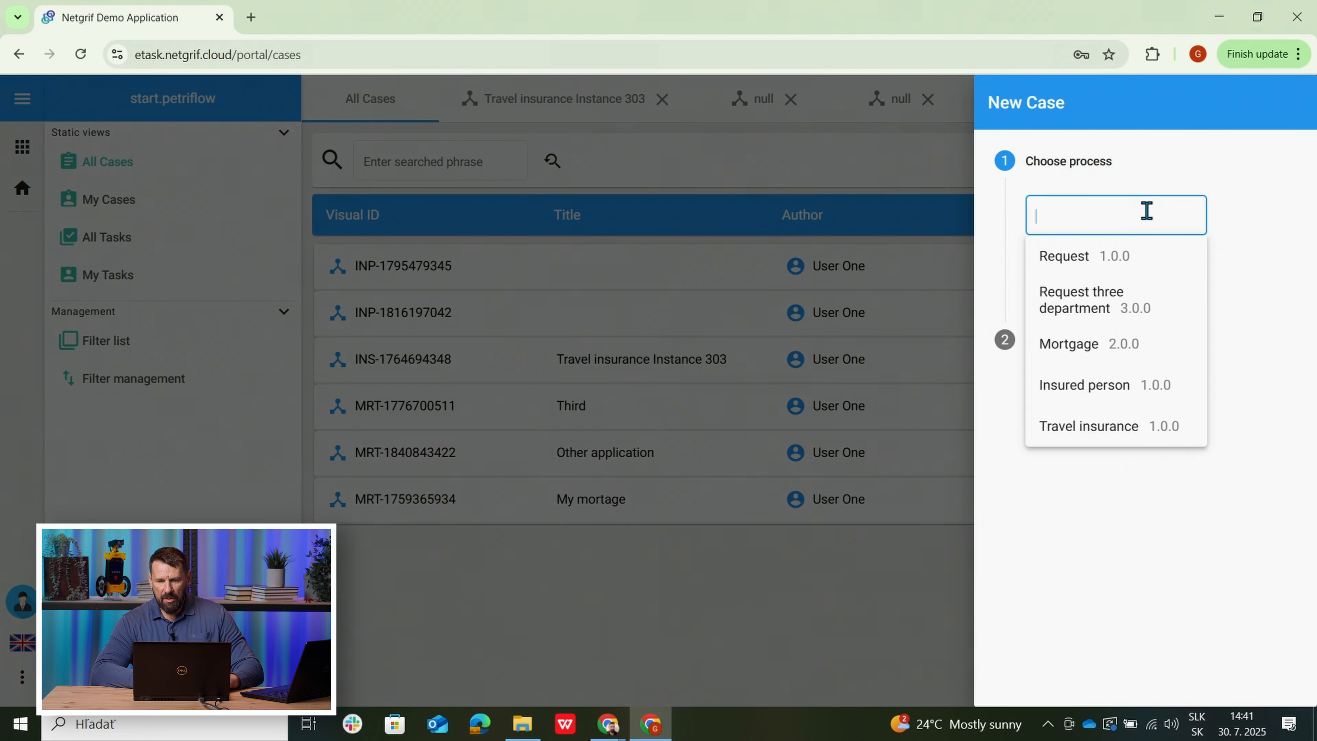
pyautogui.click(1145, 424)
pyautogui.click(1049, 280)
pyautogui.click(1127, 342)
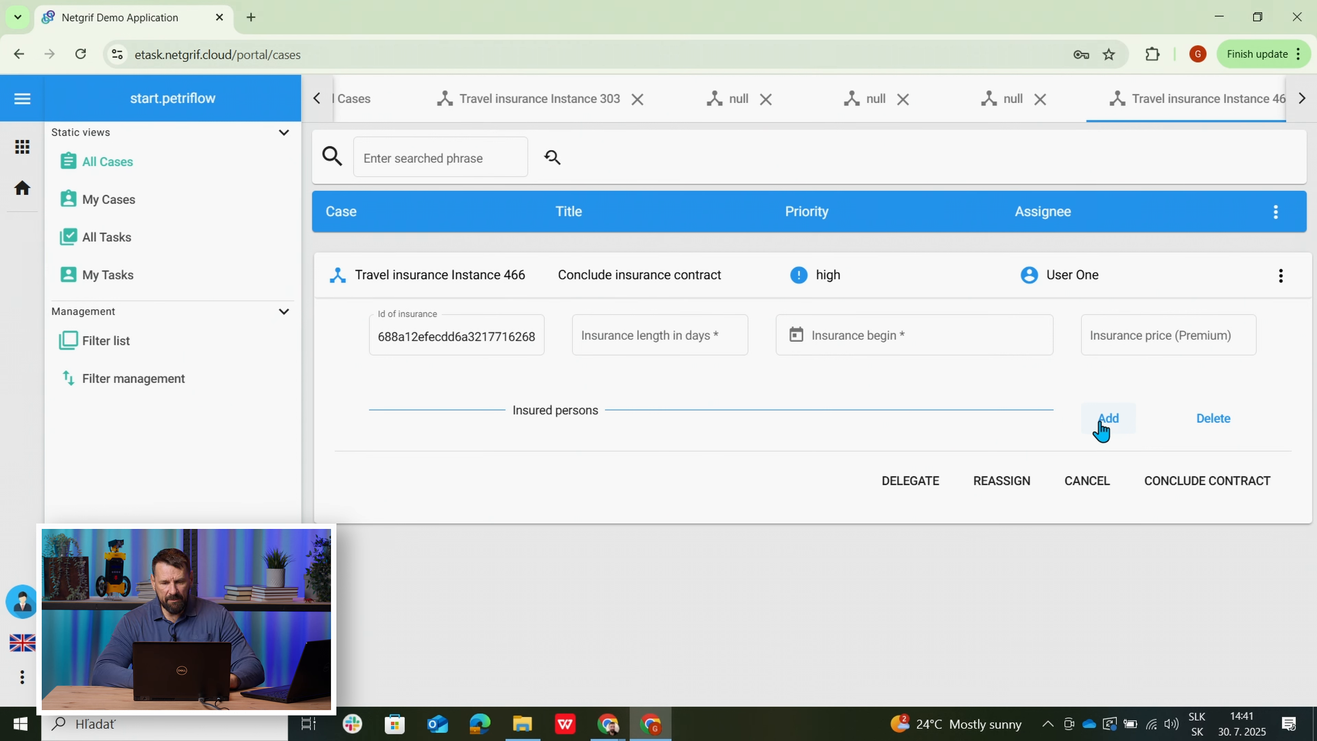
# Add a blank insured-person row under Insured persons in the new contract form.
pyautogui.click(1102, 431)
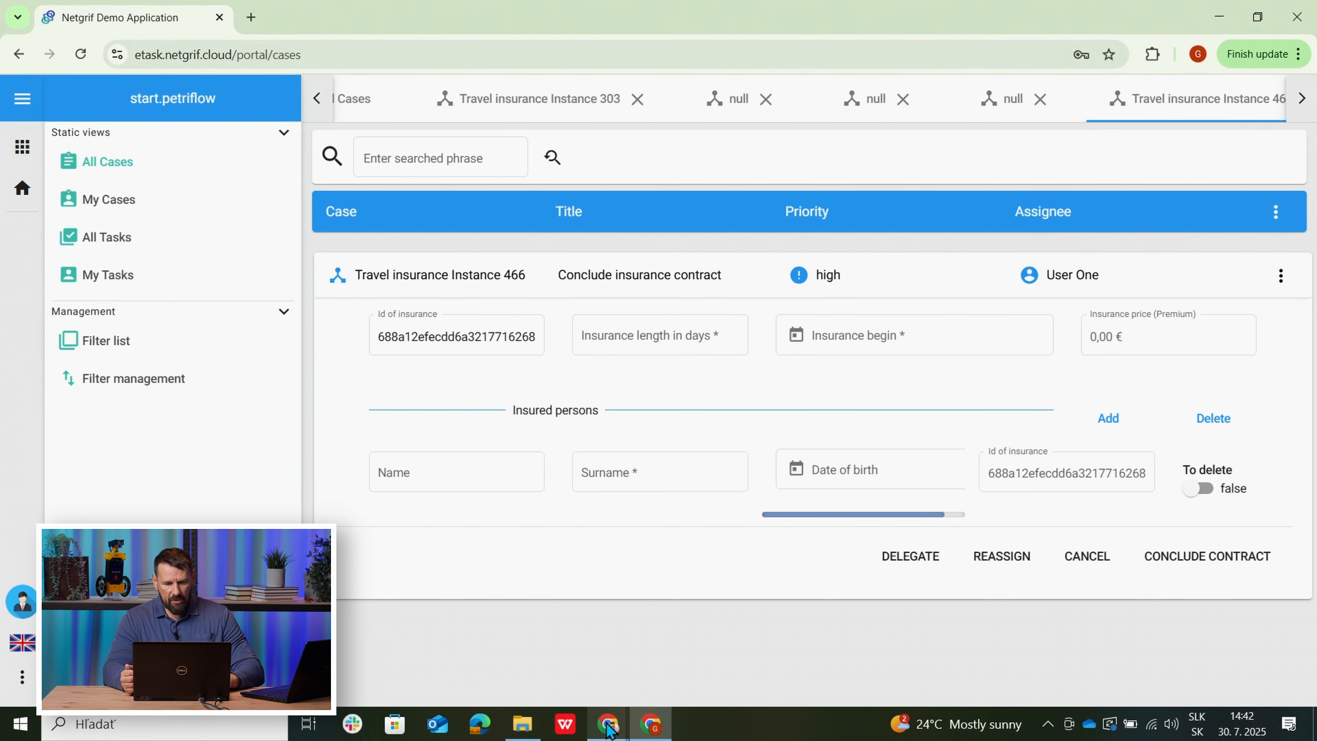
pyautogui.moveTo(604, 726)
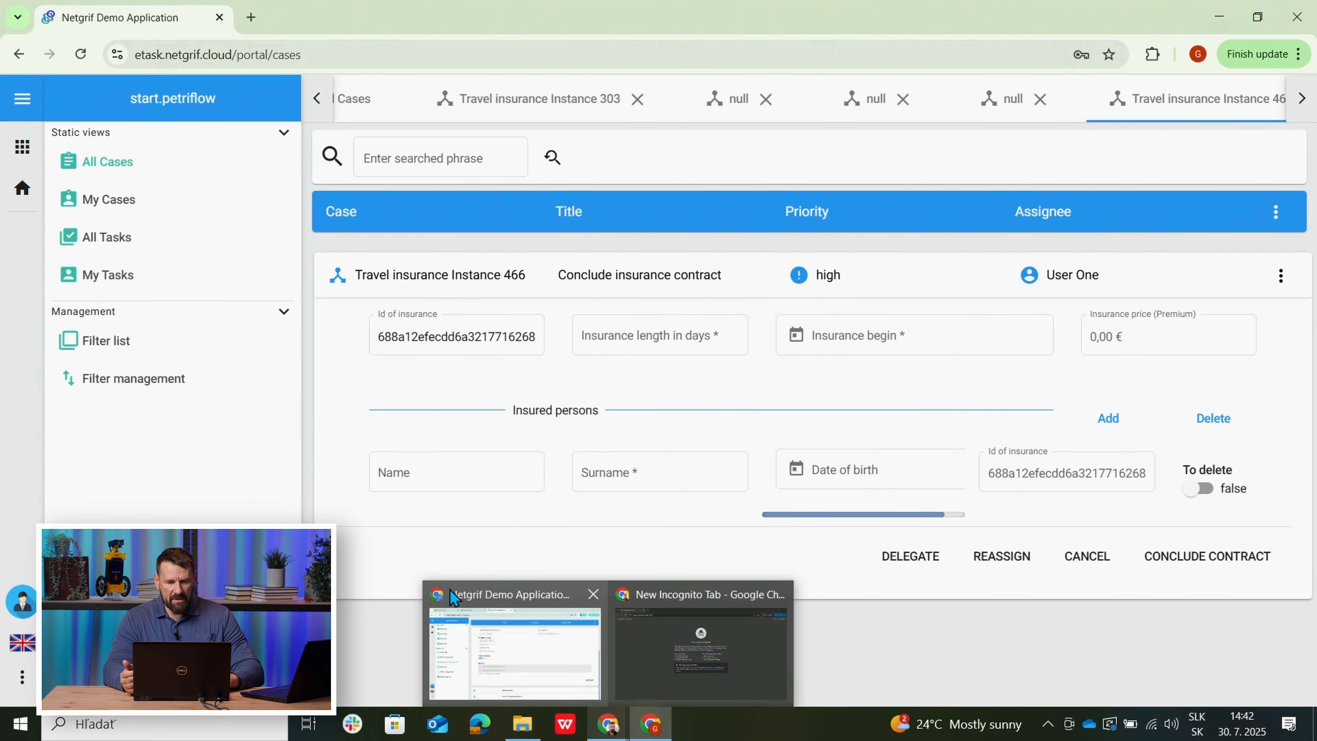
pyautogui.click(542, 685)
# Go back from the Data of insured person form editor to the process net.
pyautogui.click(132, 17)
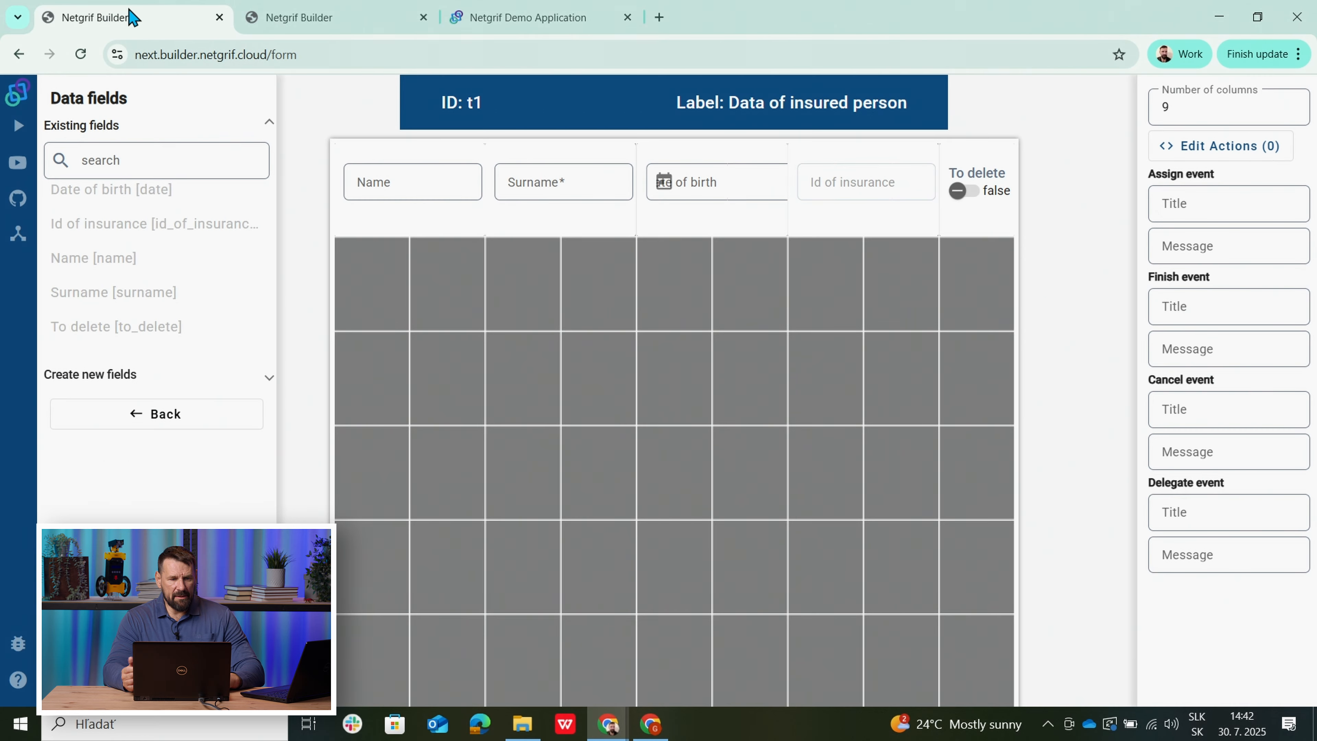
pyautogui.click(146, 421)
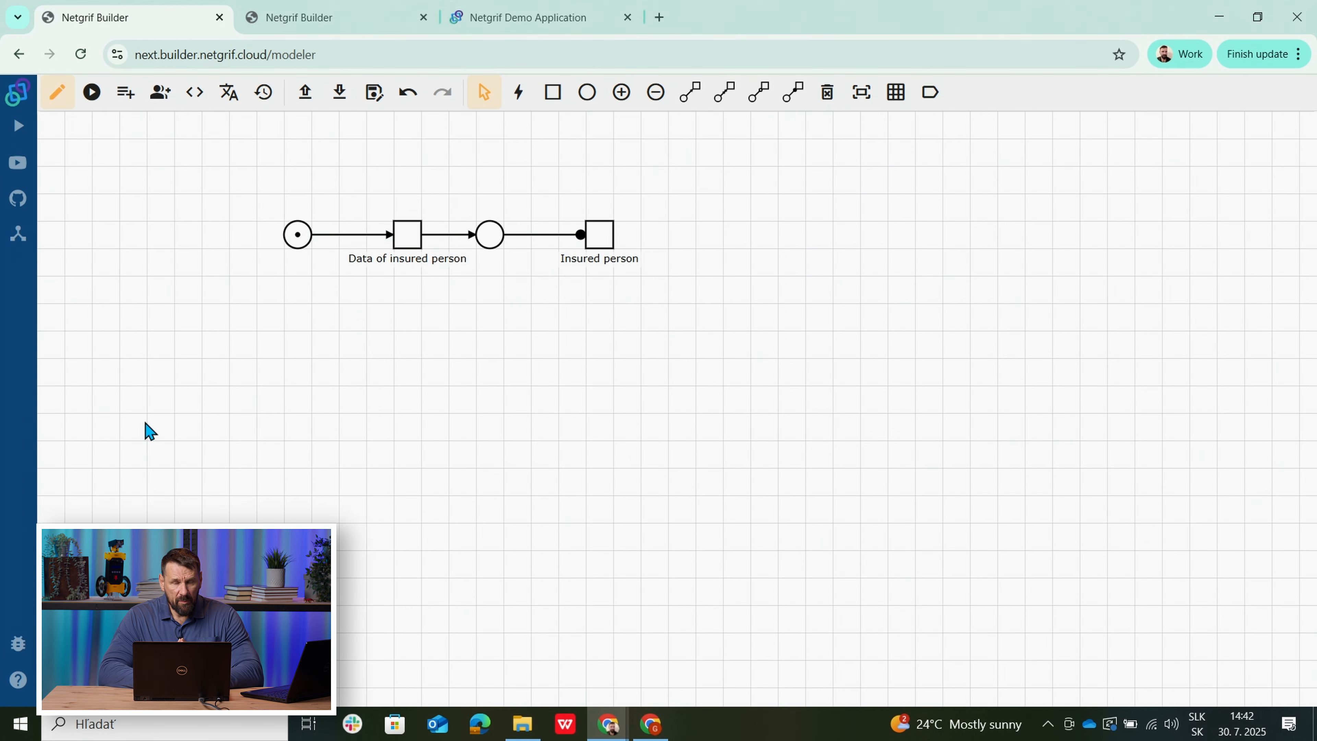
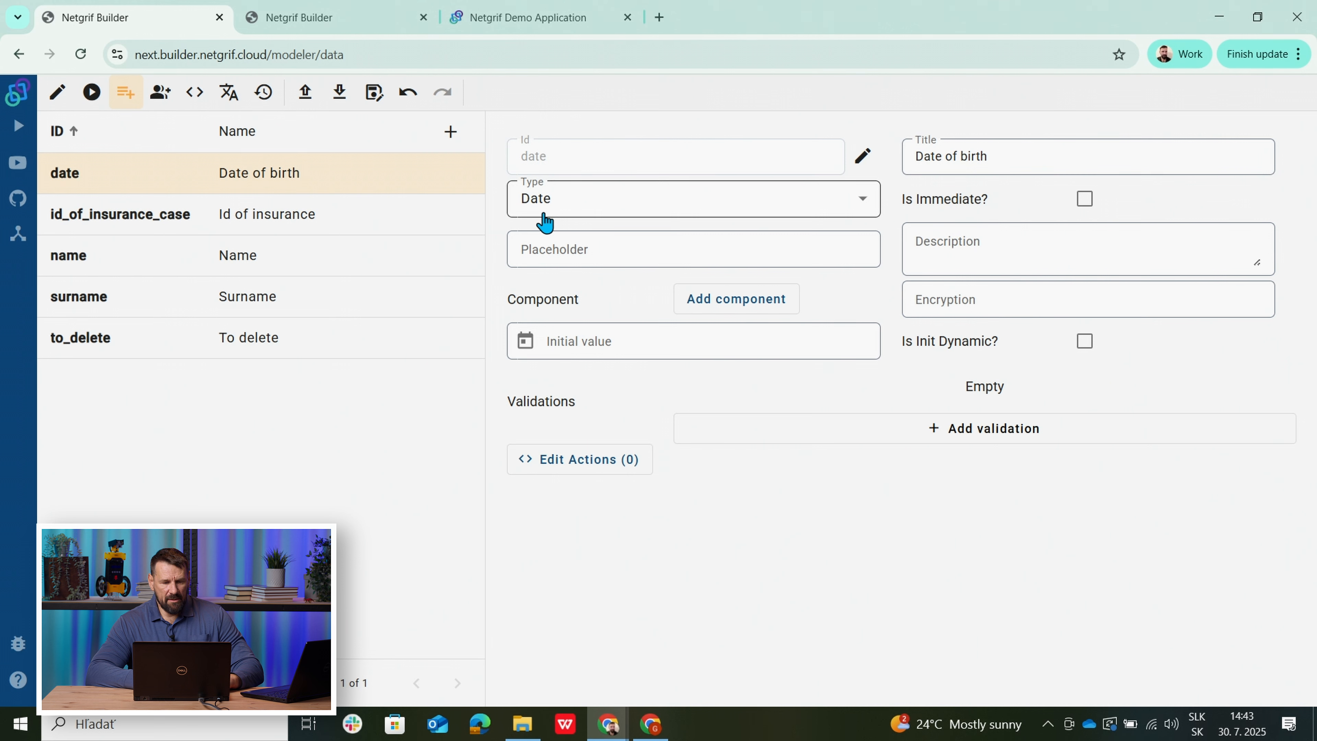
# Inspect the id_of_insurance_case, name, surname and to_delete field definitions, to_delete being a Boolean defaulting to false.
pyautogui.click(71, 219)
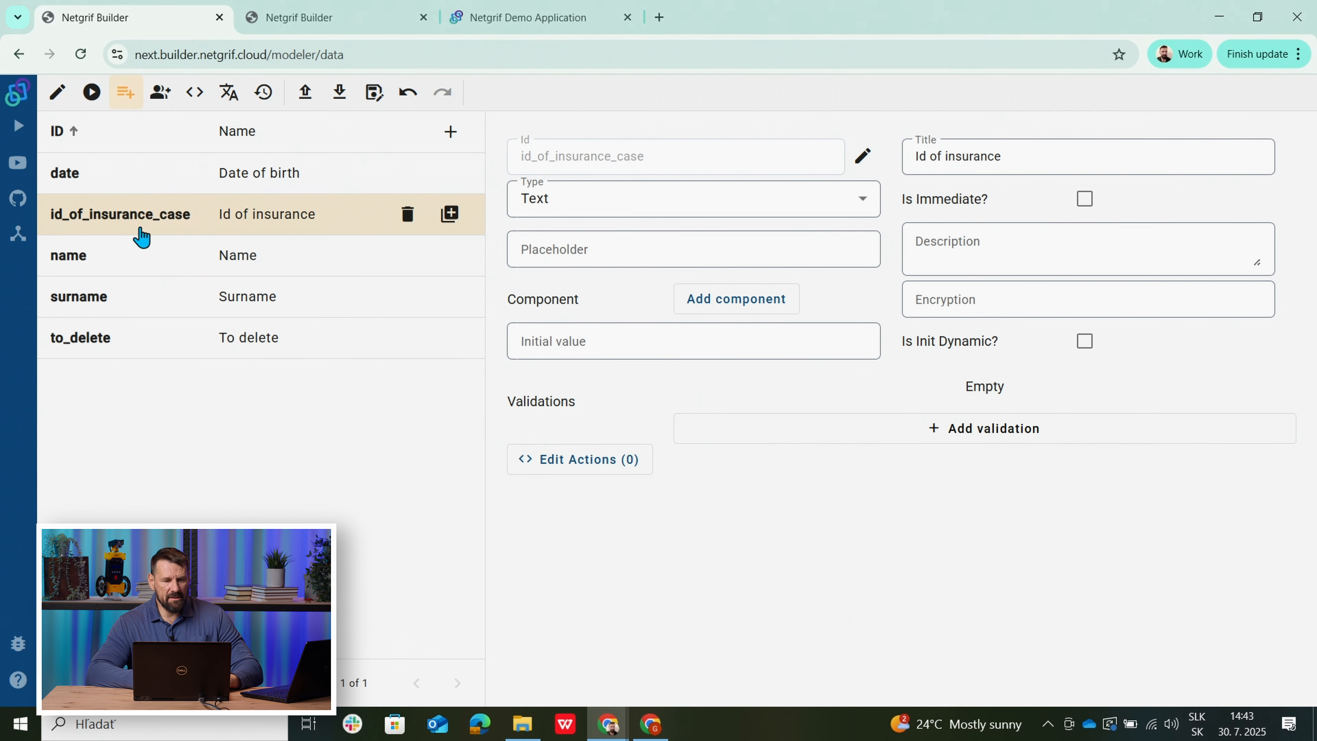
pyautogui.click(78, 261)
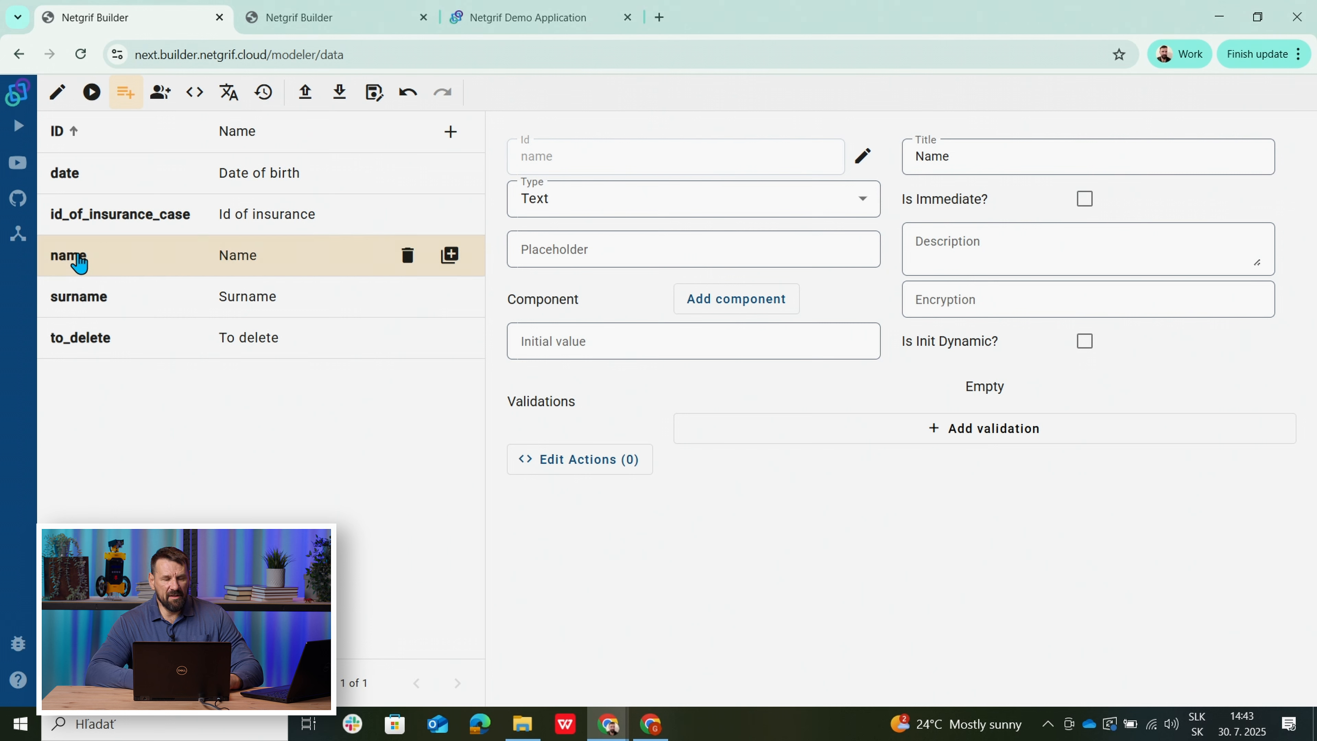
pyautogui.click(65, 305)
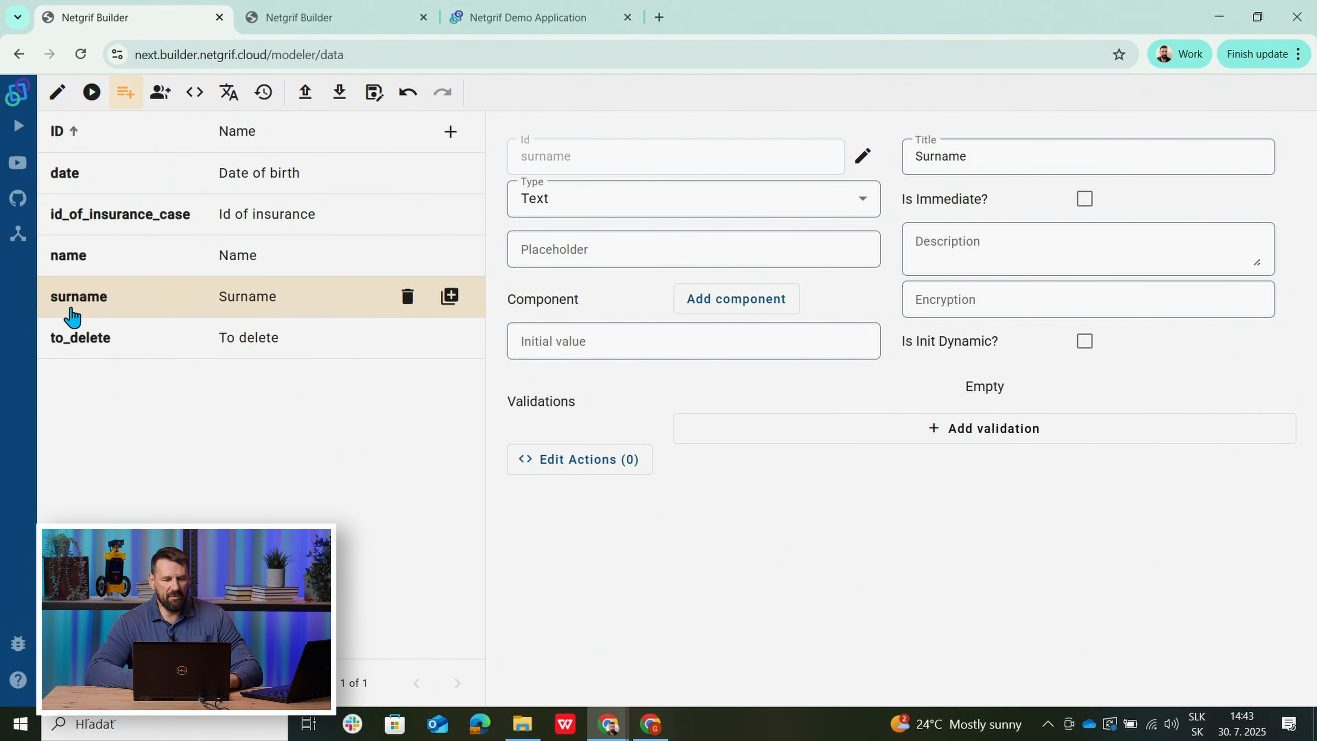
pyautogui.click(79, 342)
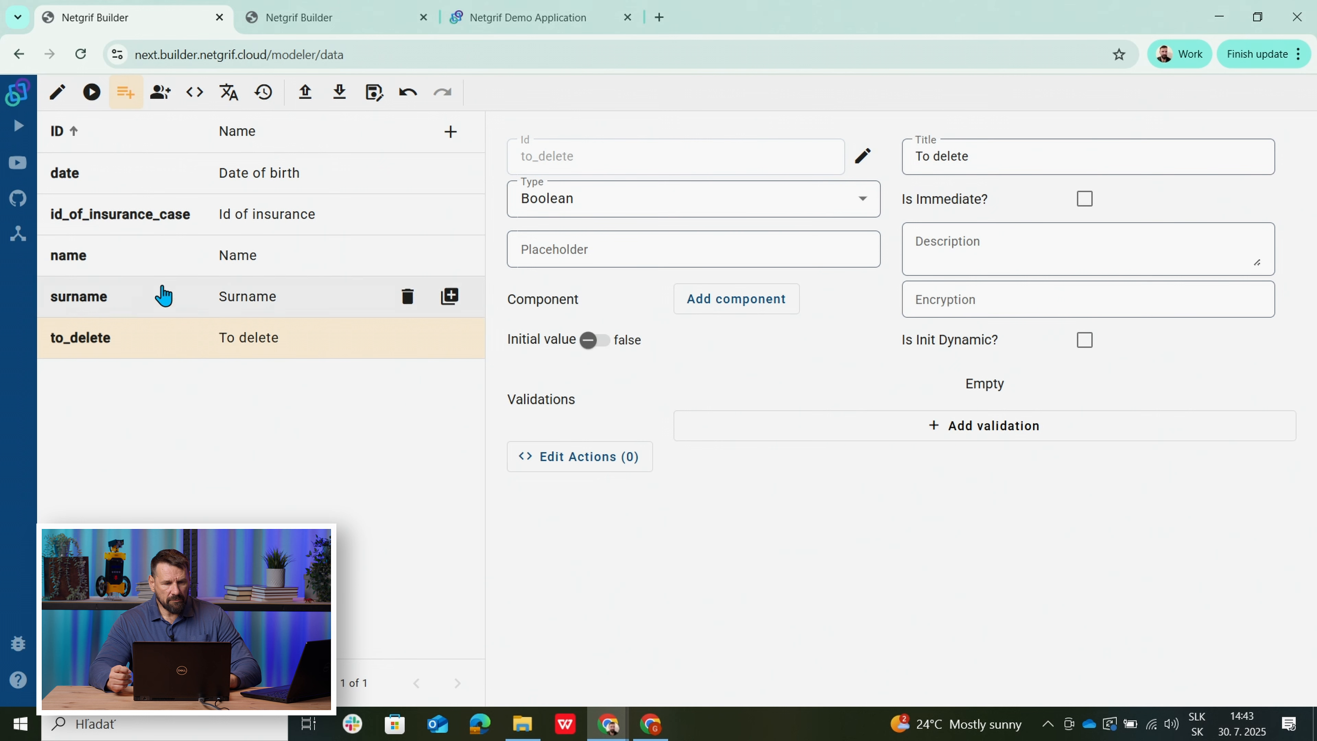
pyautogui.click(56, 92)
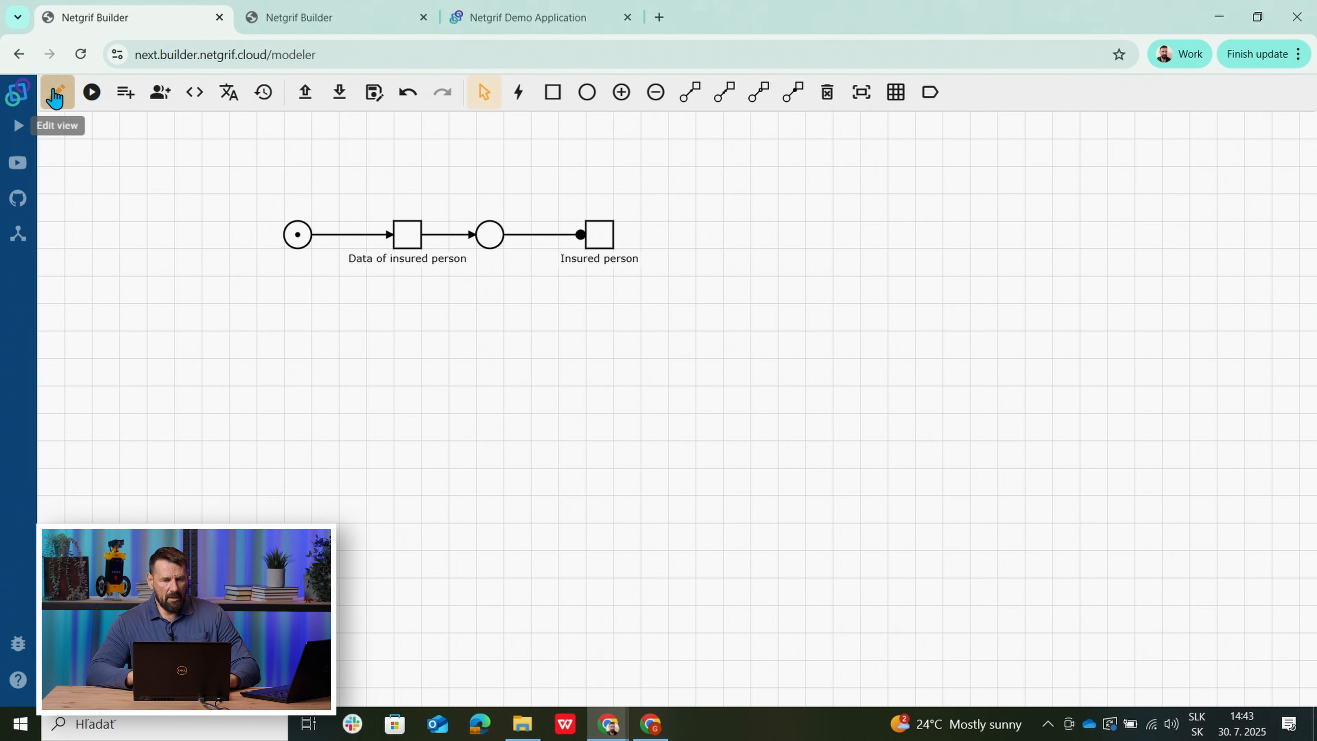
pyautogui.rightClick(410, 238)
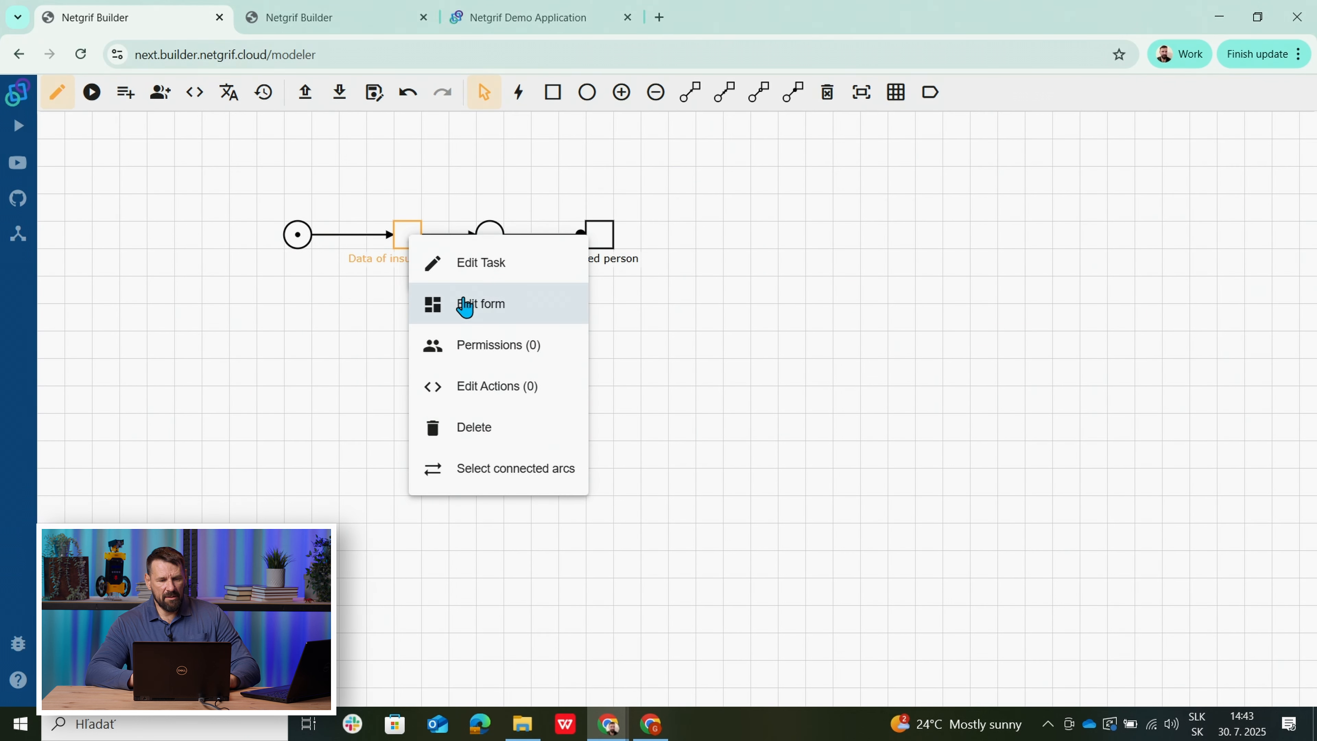
pyautogui.click(463, 303)
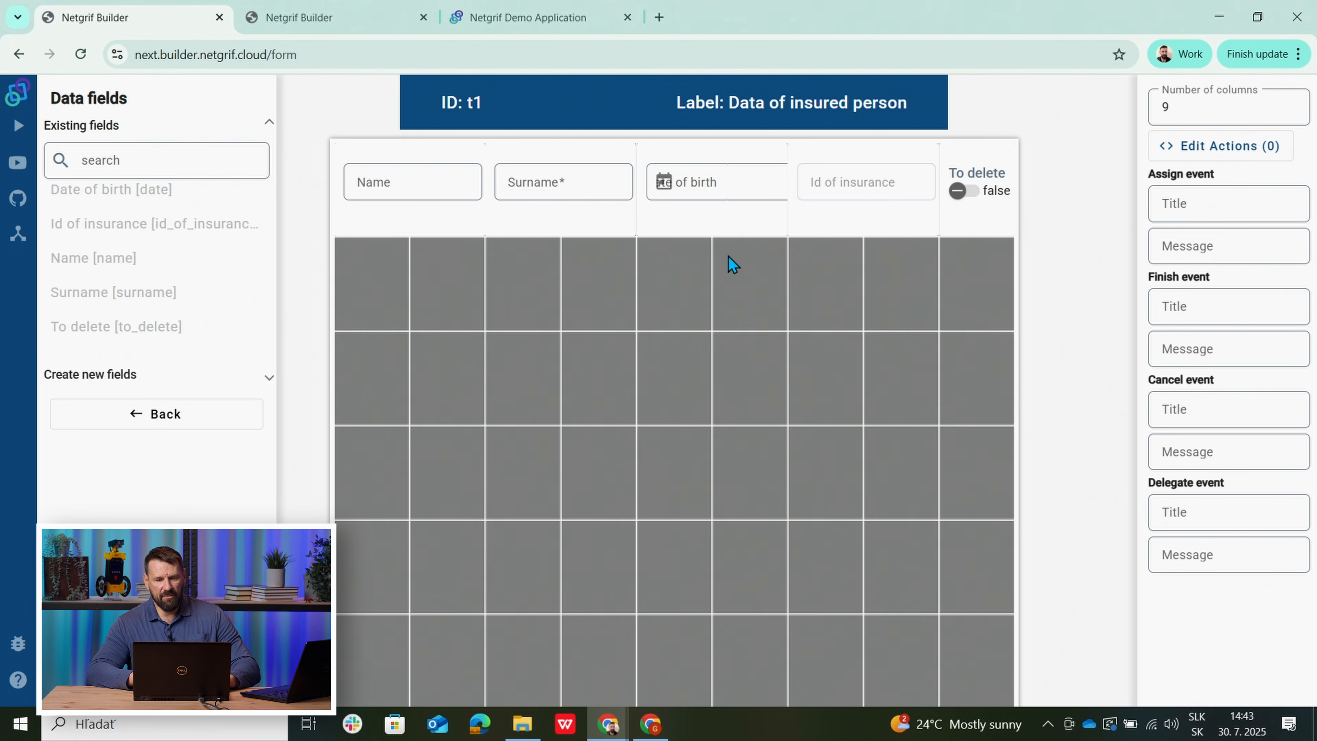
pyautogui.moveTo(403, 233)
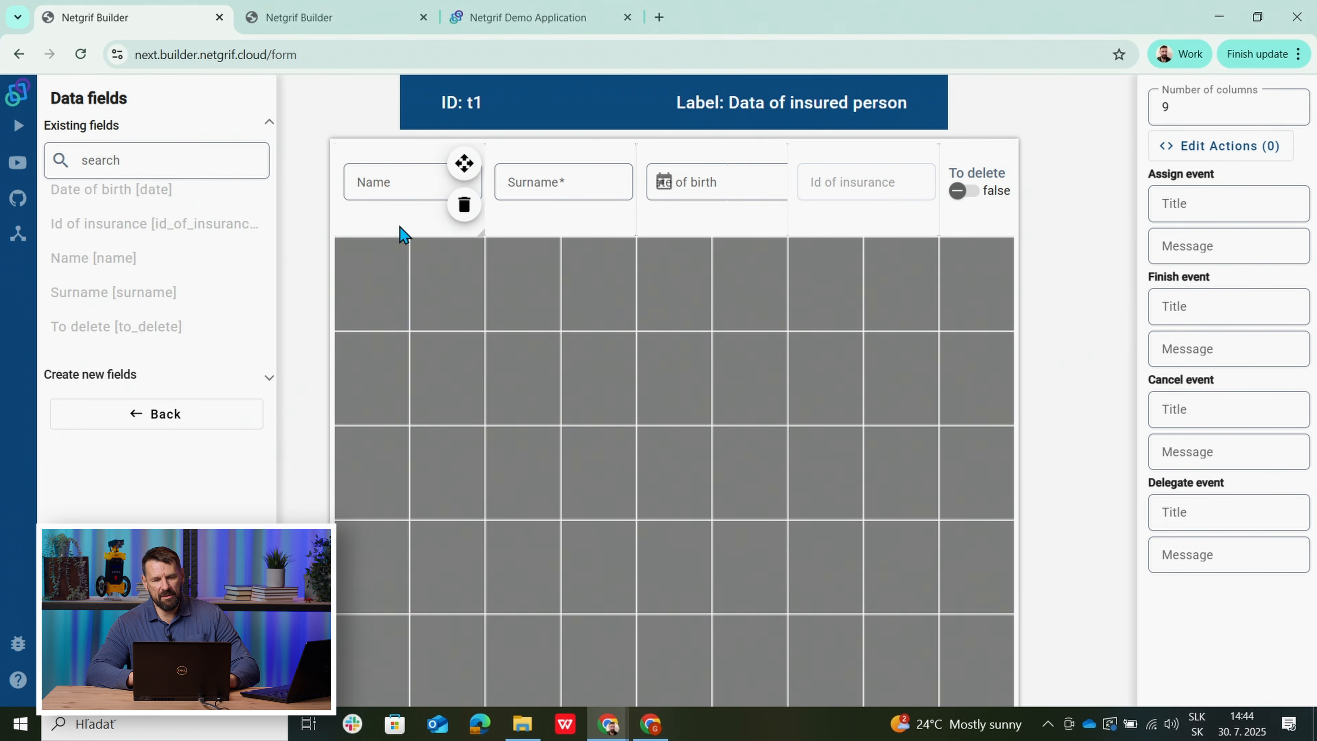
pyautogui.click(417, 223)
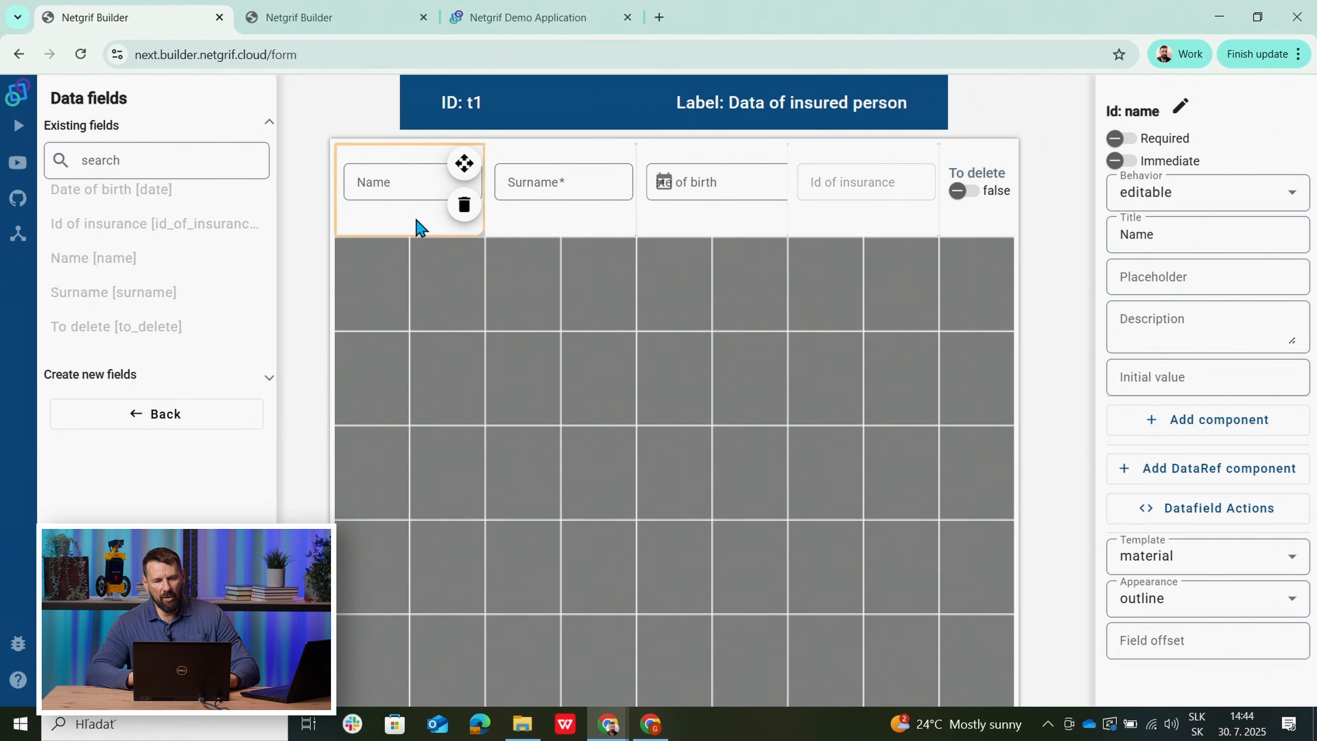
pyautogui.click(566, 228)
pyautogui.click(675, 225)
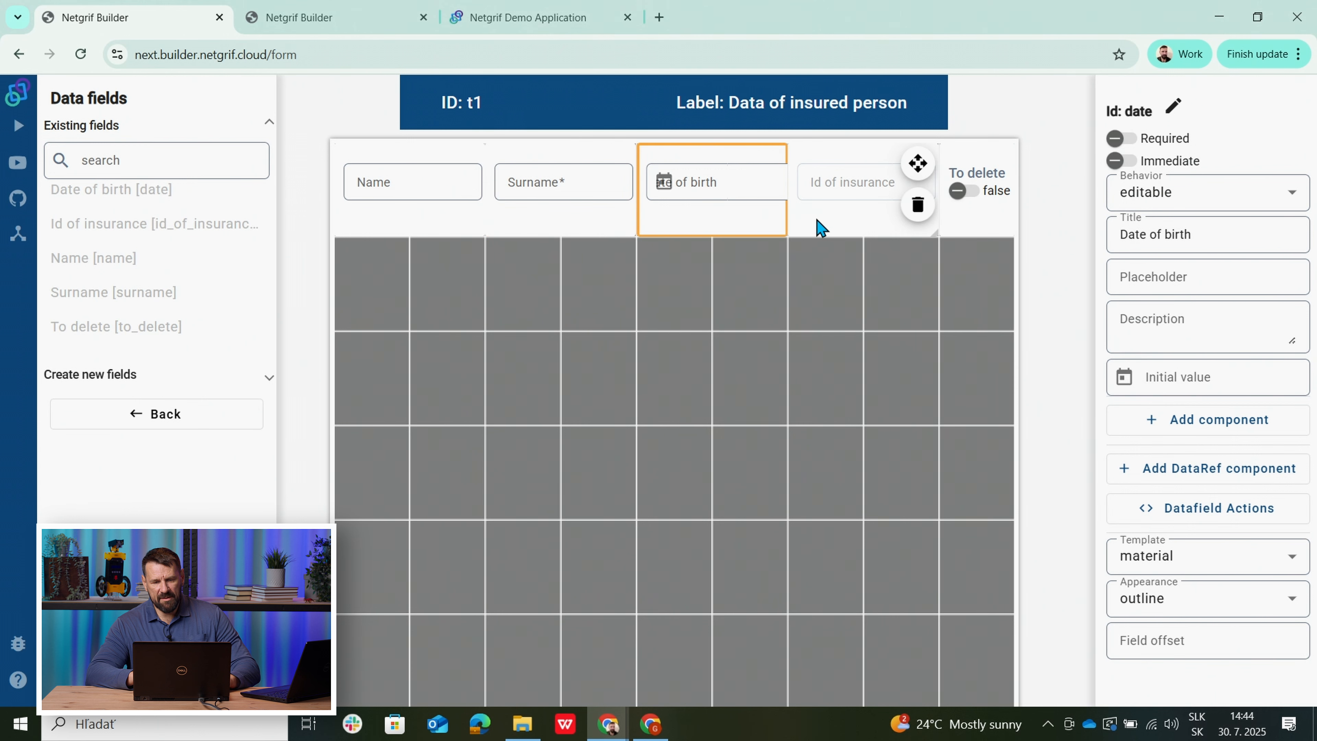
pyautogui.click(821, 228)
pyautogui.click(963, 230)
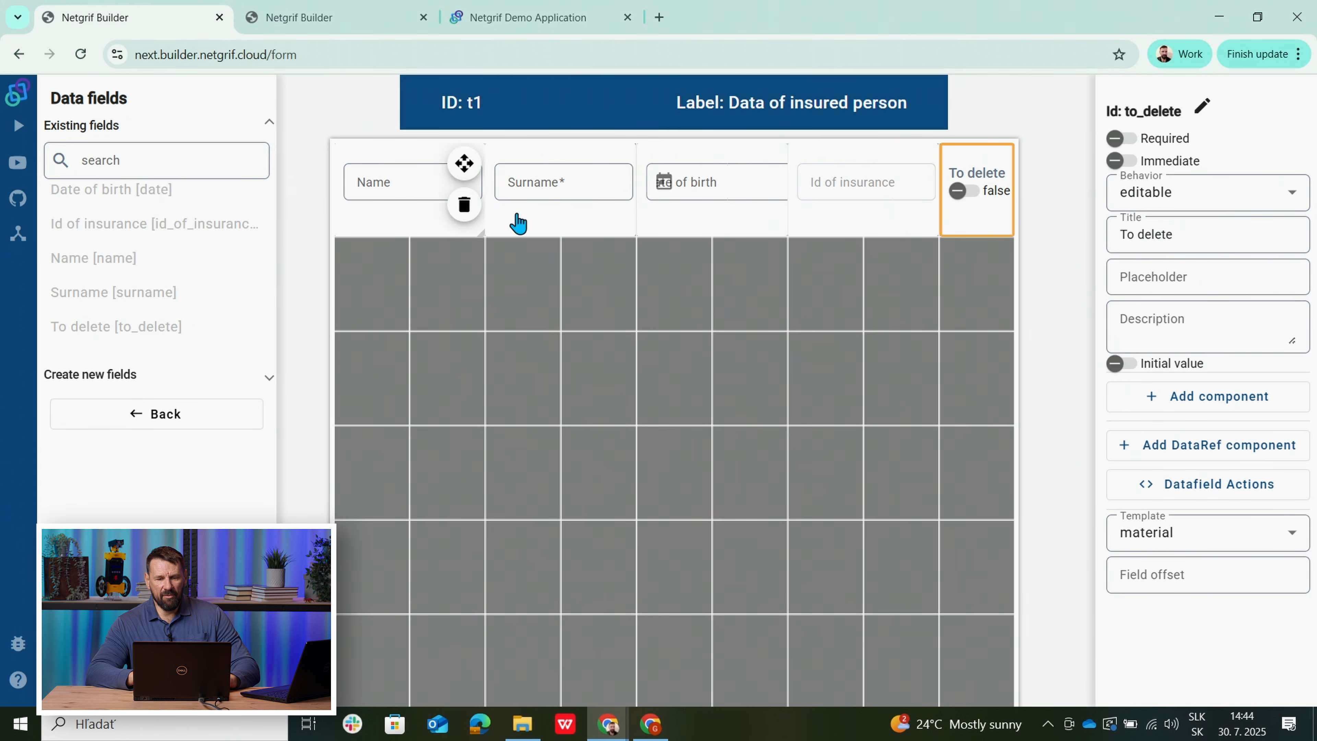
pyautogui.click(832, 219)
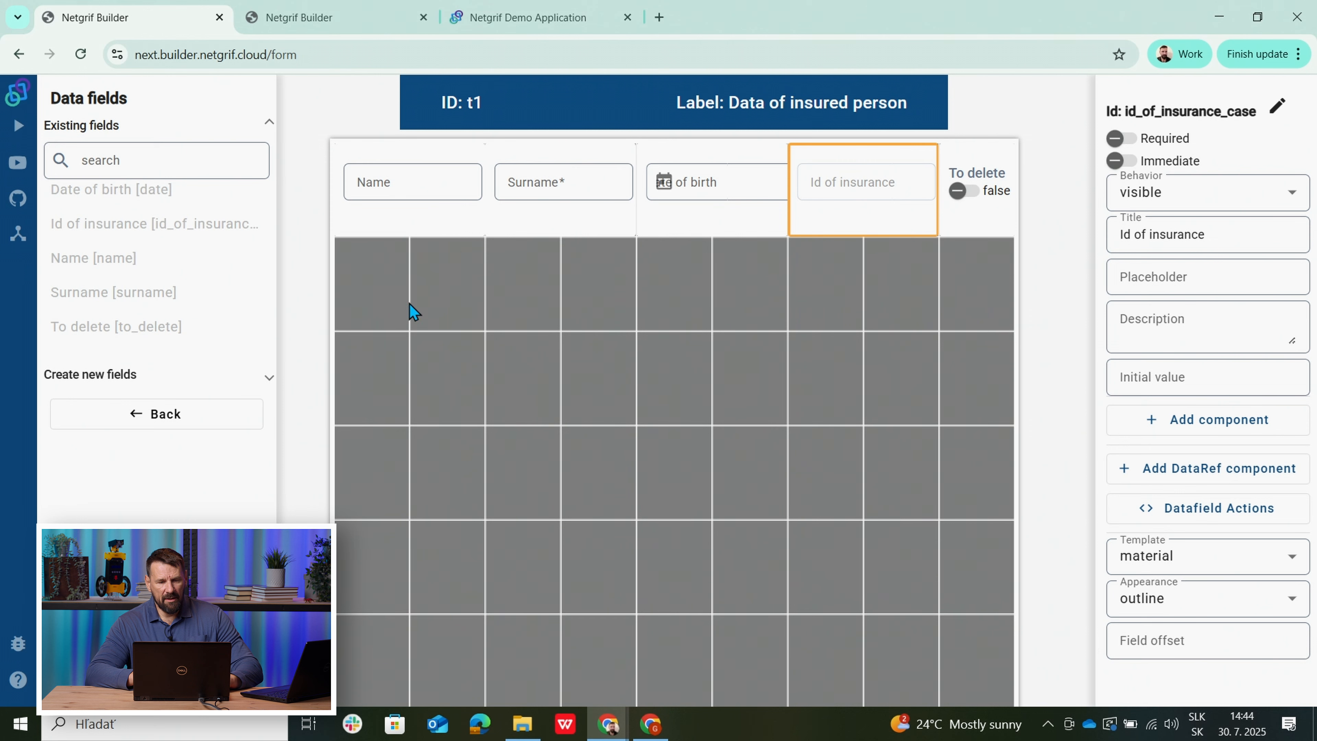
pyautogui.click(149, 423)
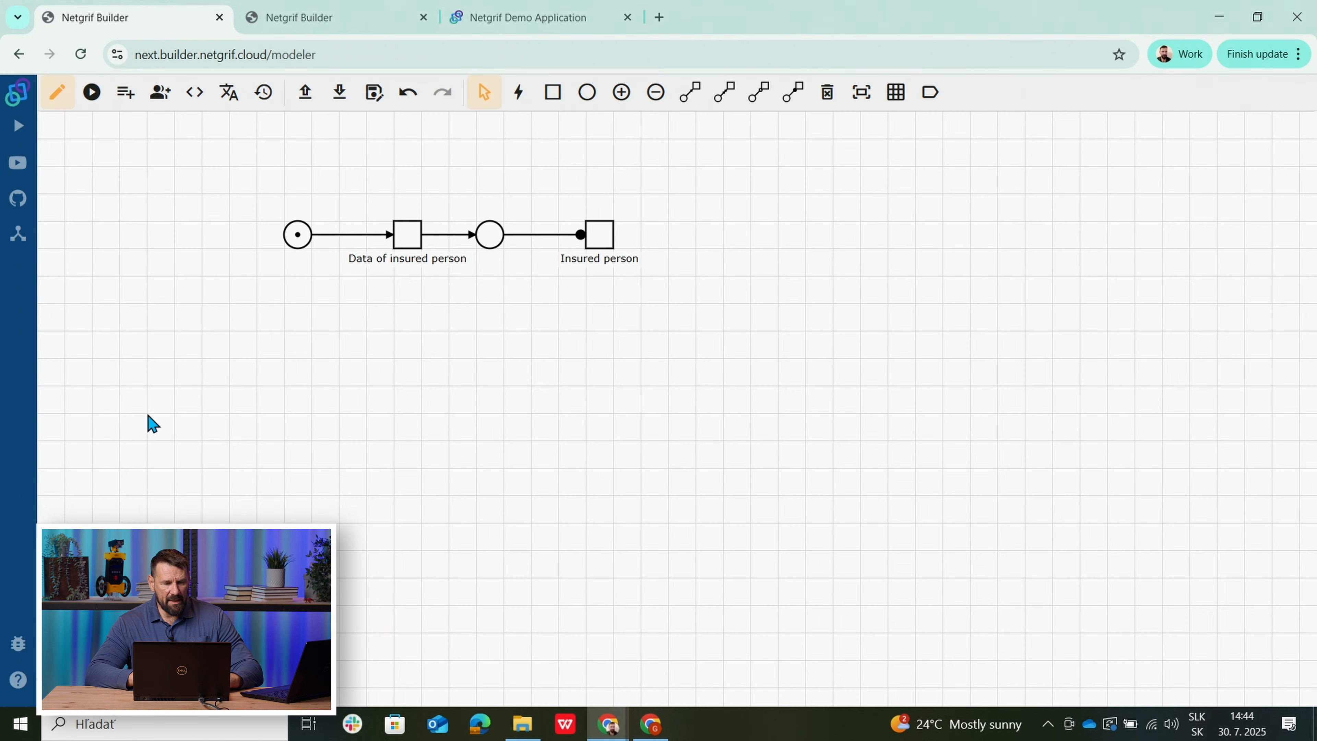
pyautogui.rightClick(594, 243)
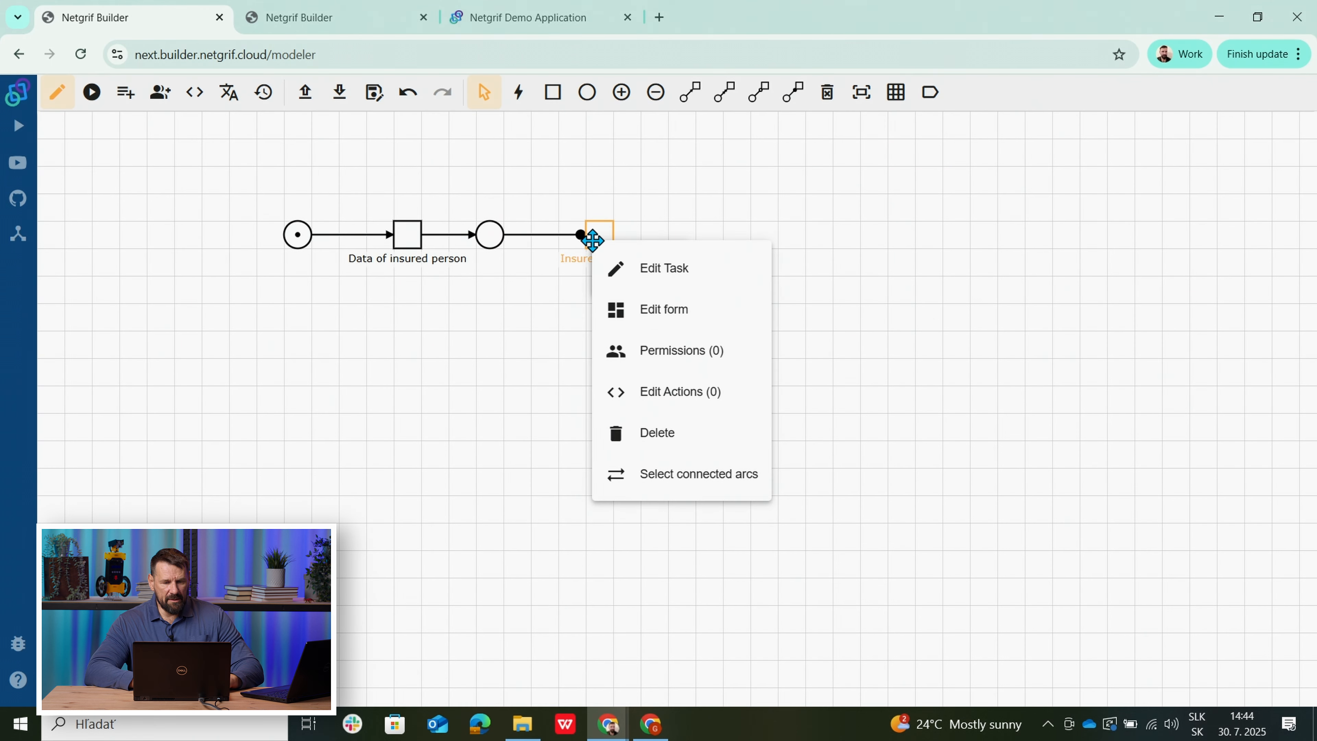
pyautogui.click(658, 306)
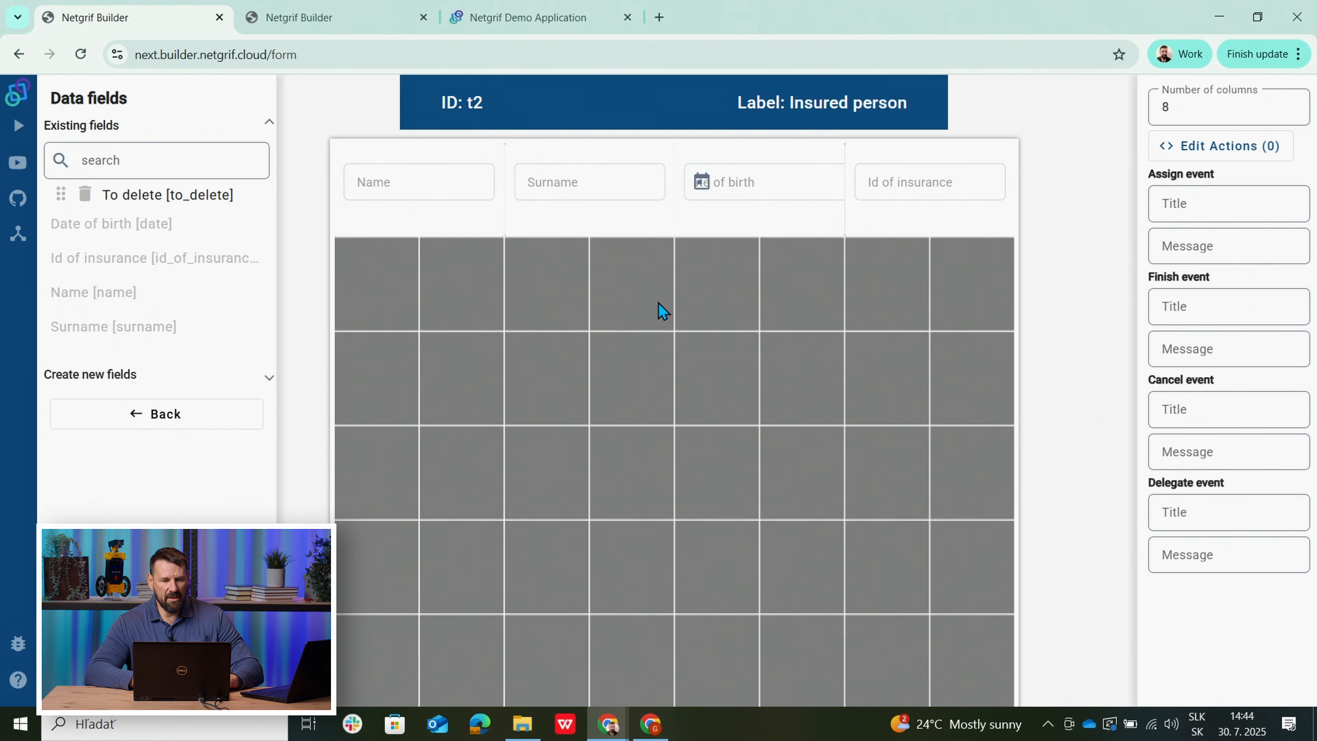
pyautogui.click(431, 228)
pyautogui.click(579, 227)
pyautogui.click(738, 229)
pyautogui.click(882, 228)
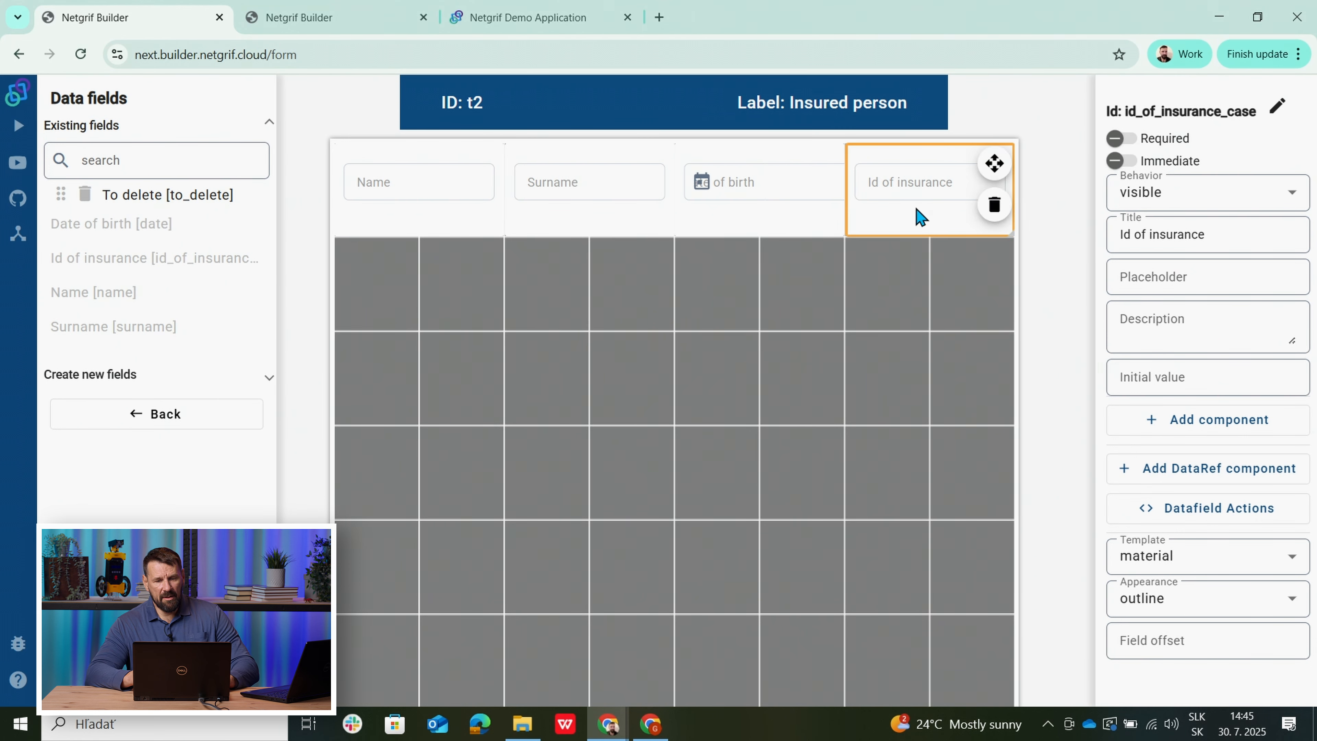
pyautogui.click(110, 418)
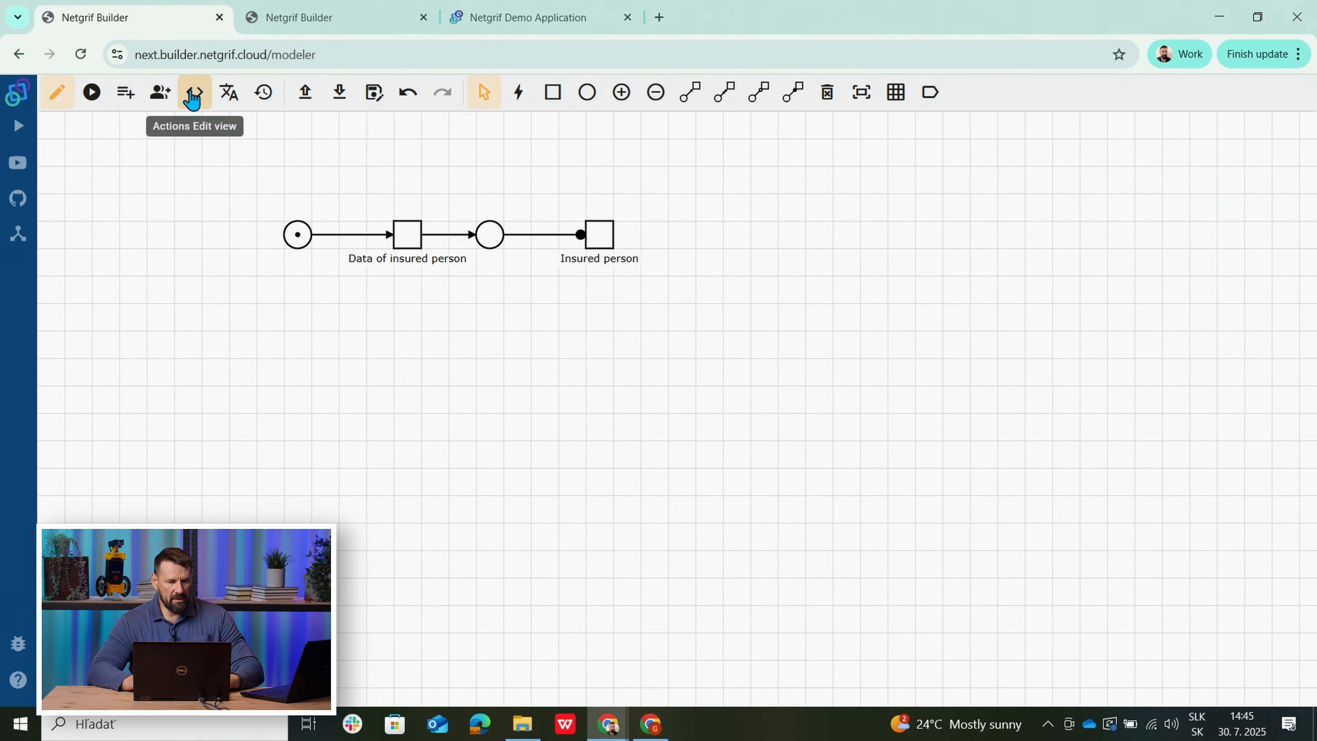
# Review the data-field actions of id_of_insurance_case, name, surname and to_delete.
pyautogui.click(157, 97)
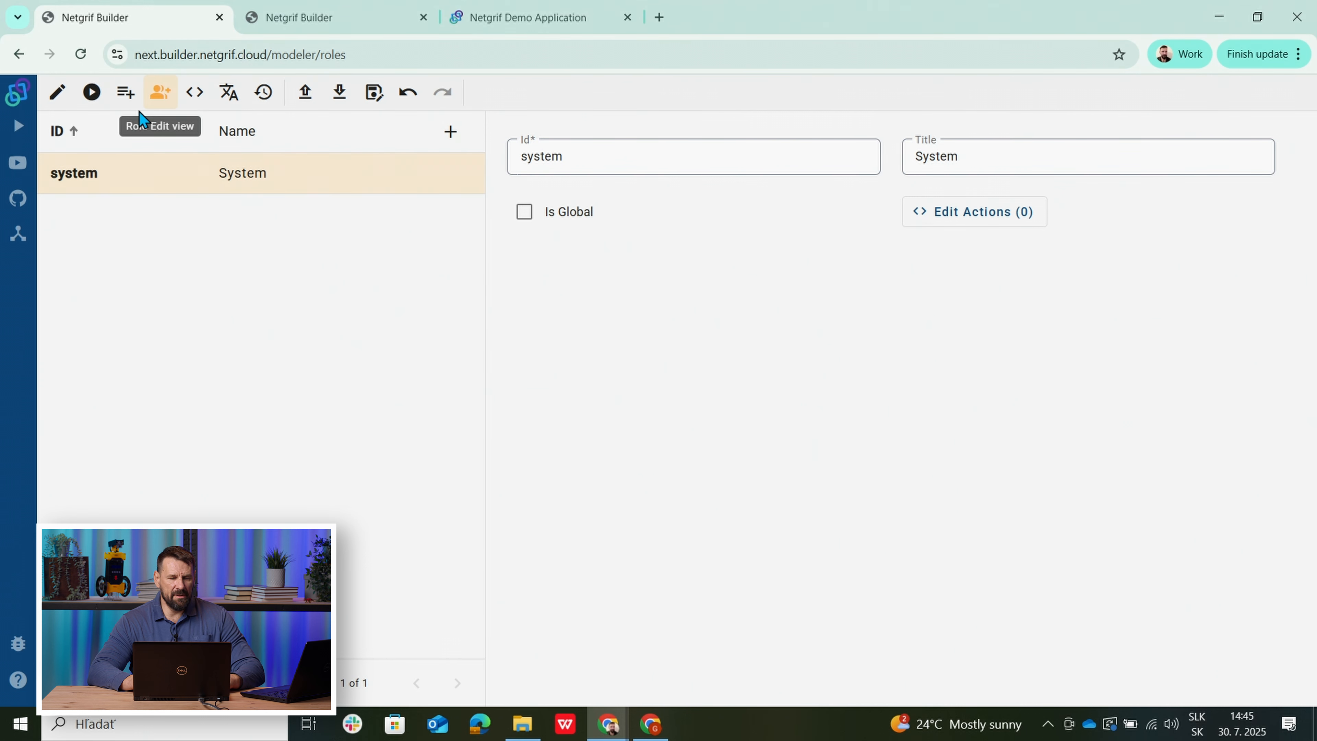
pyautogui.click(199, 108)
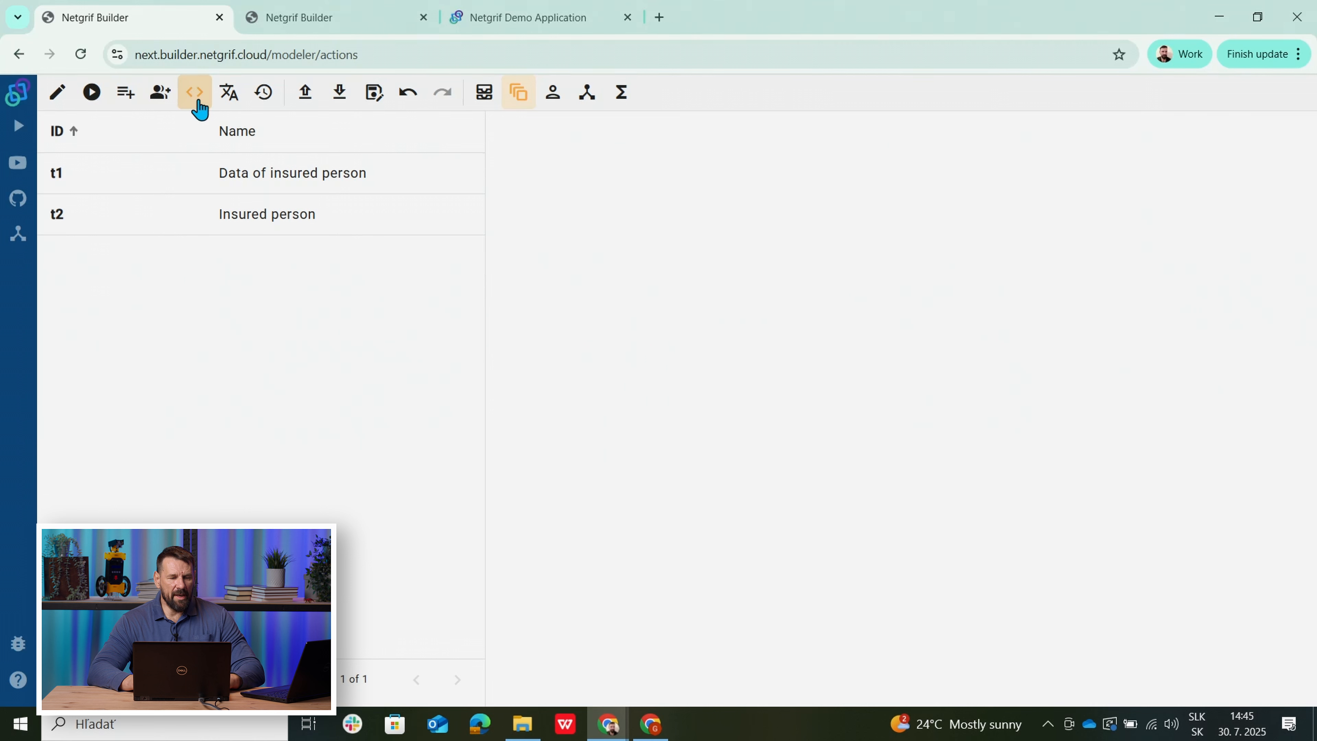
pyautogui.click(483, 104)
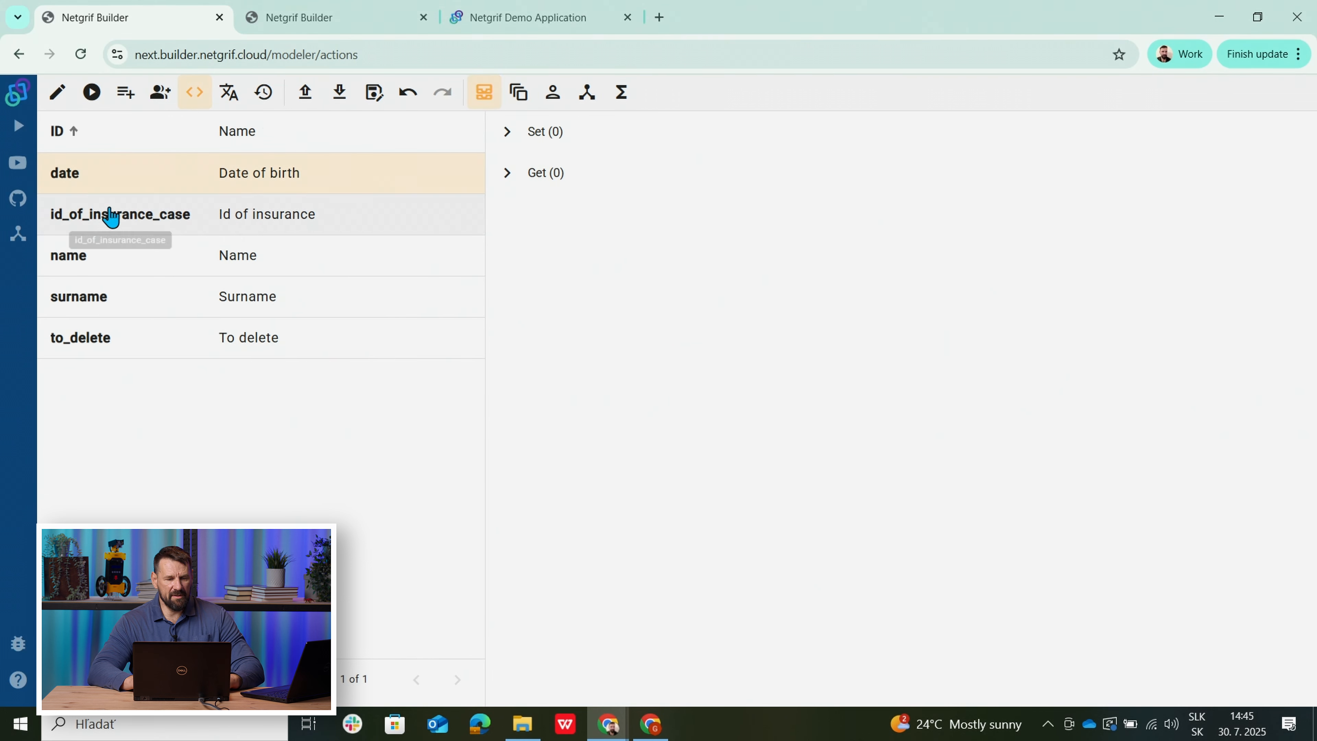
pyautogui.click(76, 207)
pyautogui.click(73, 262)
pyautogui.click(70, 317)
pyautogui.click(65, 340)
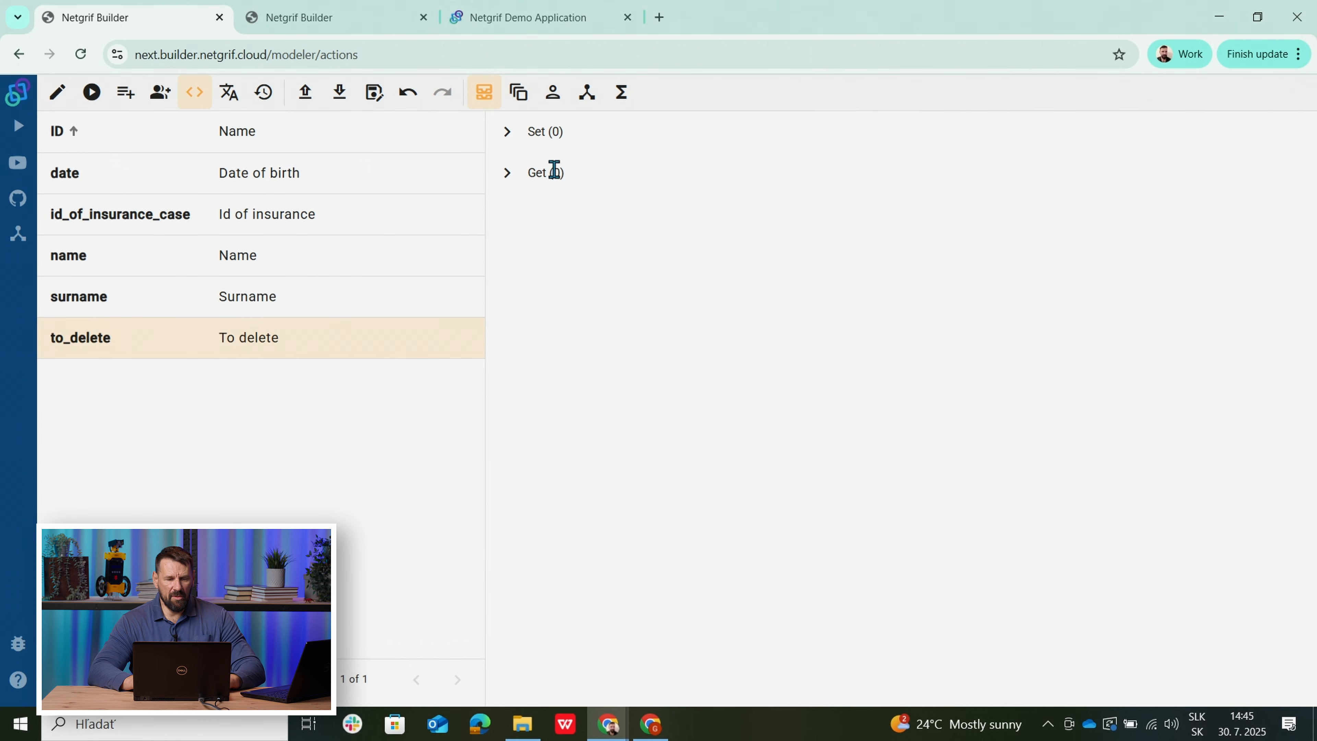
# Review the Insured person transition actions, then the role, process/case and function actions.
pyautogui.click(518, 102)
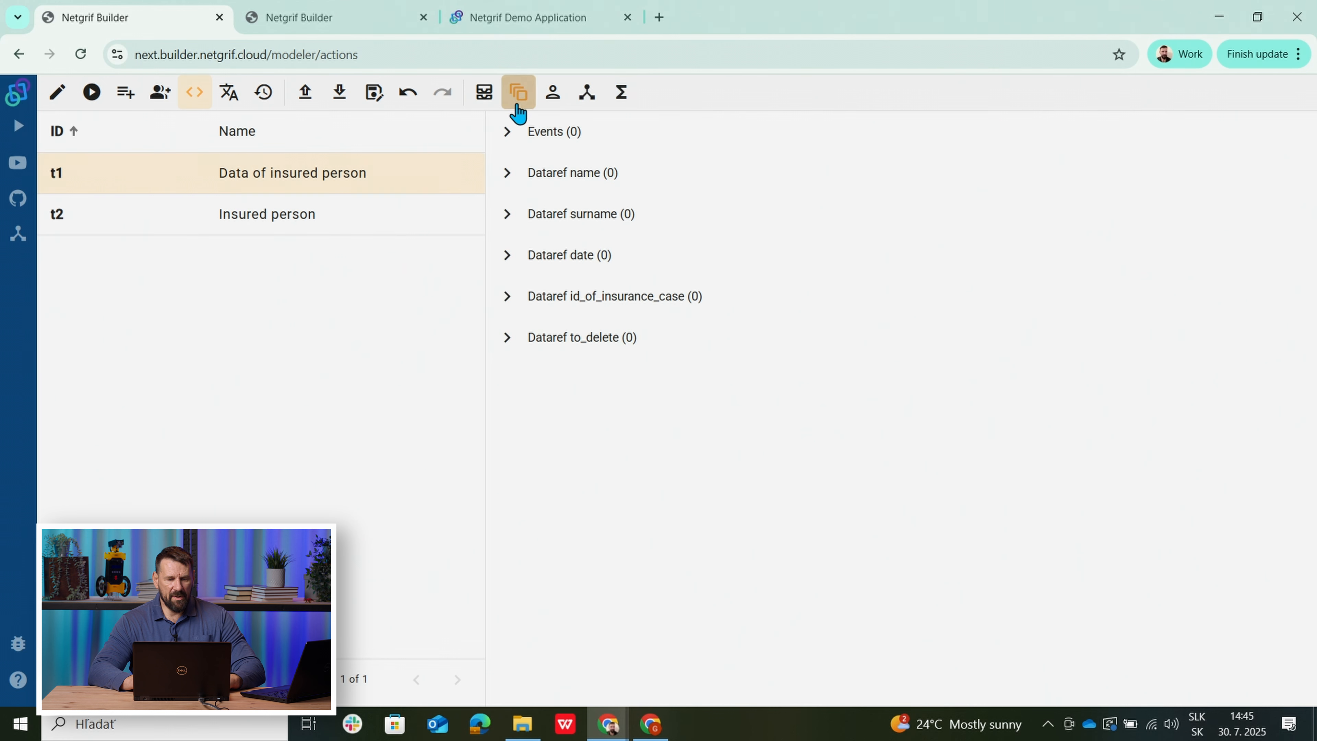
pyautogui.click(162, 222)
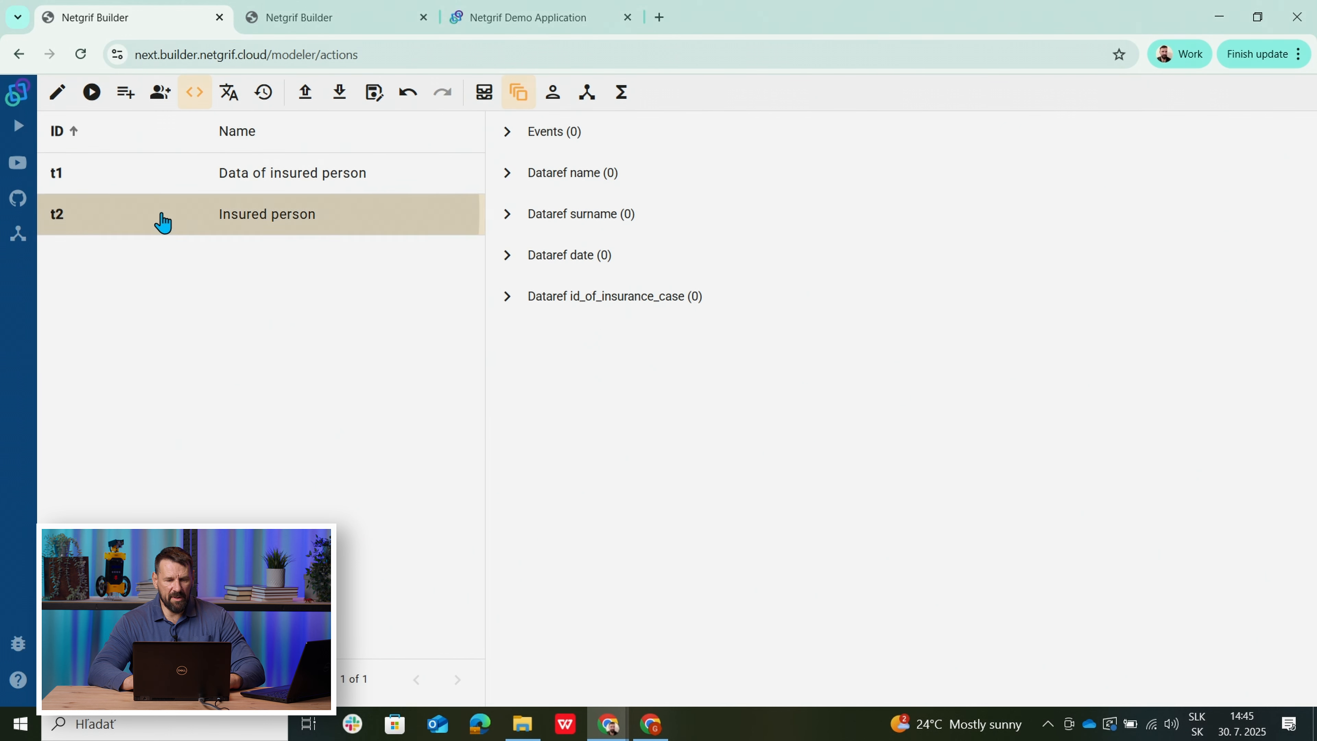
pyautogui.click(169, 185)
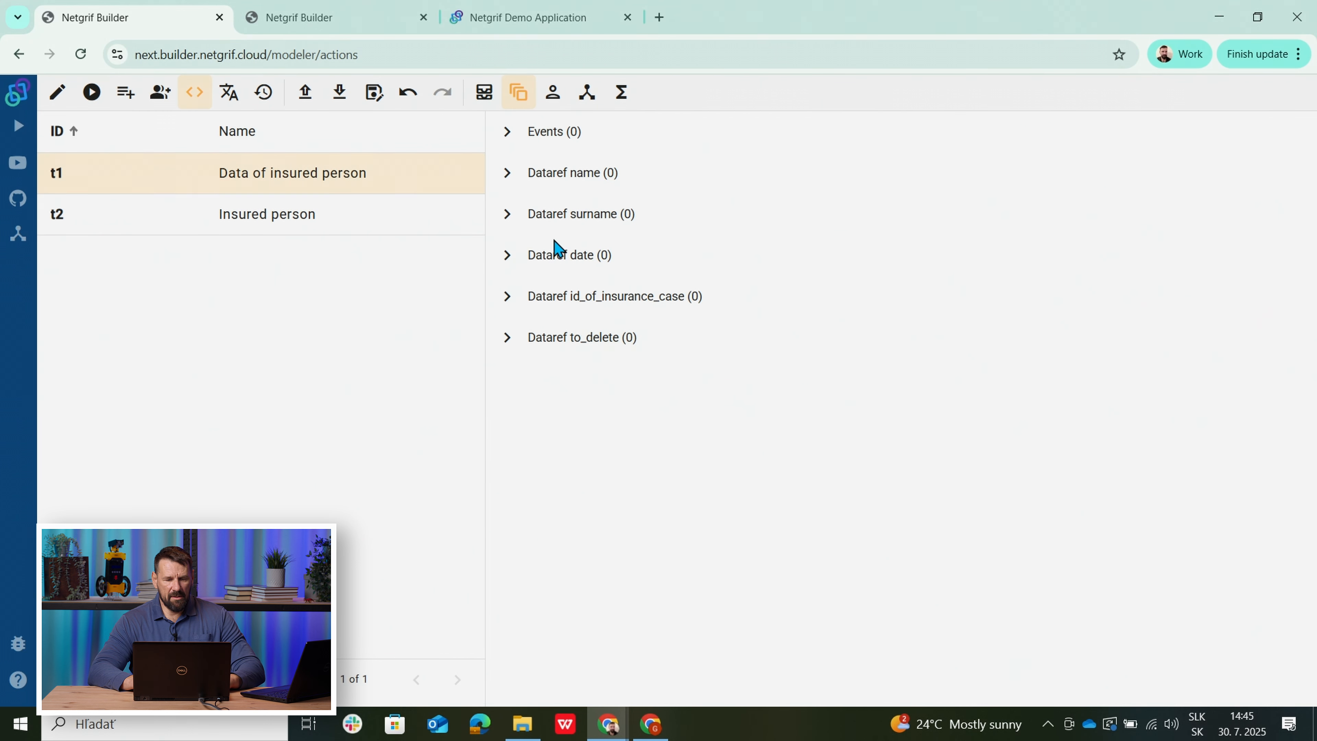
pyautogui.click(132, 210)
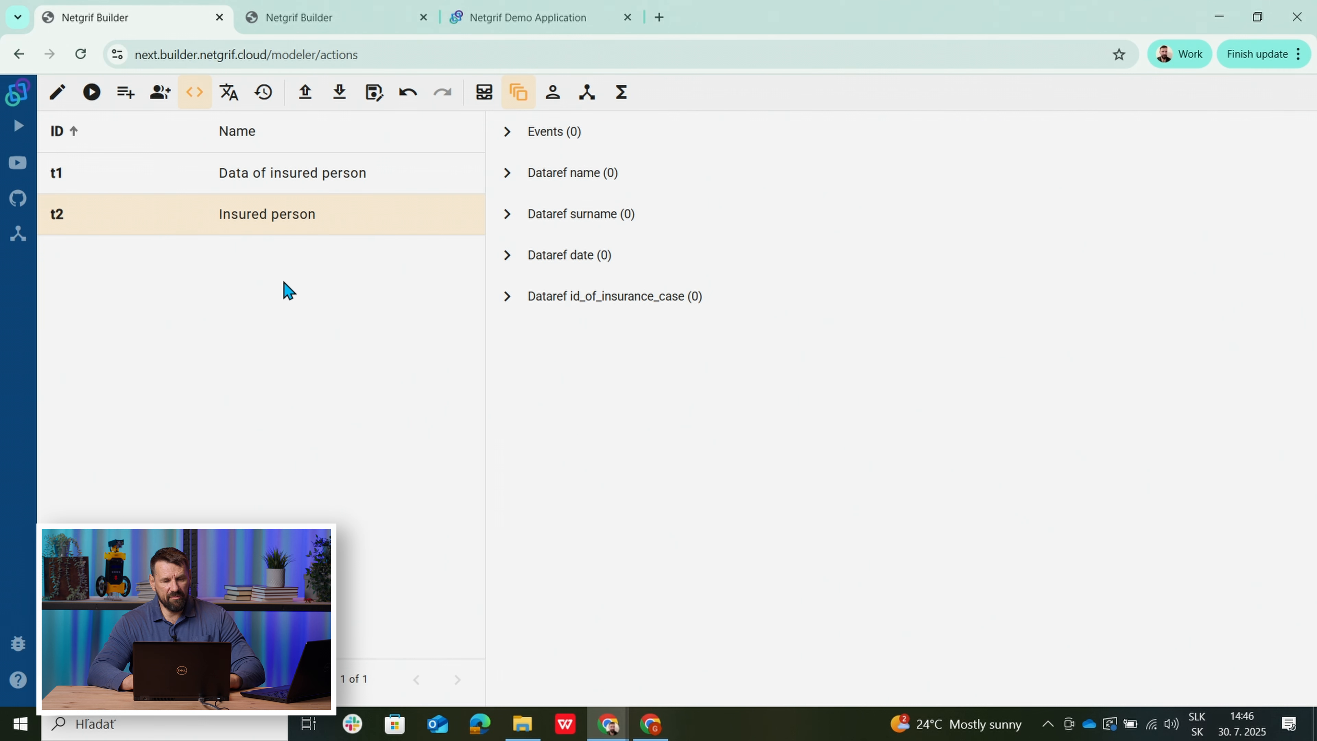
pyautogui.click(553, 93)
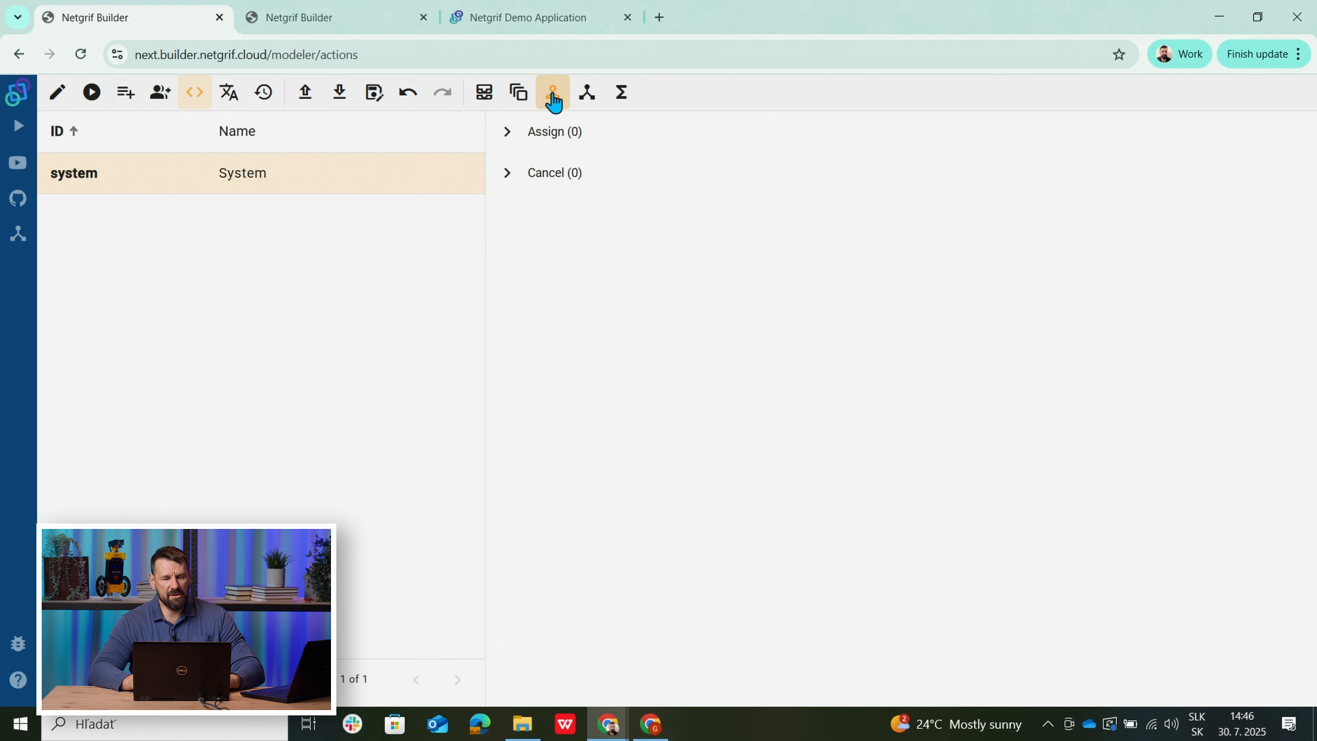
pyautogui.click(587, 93)
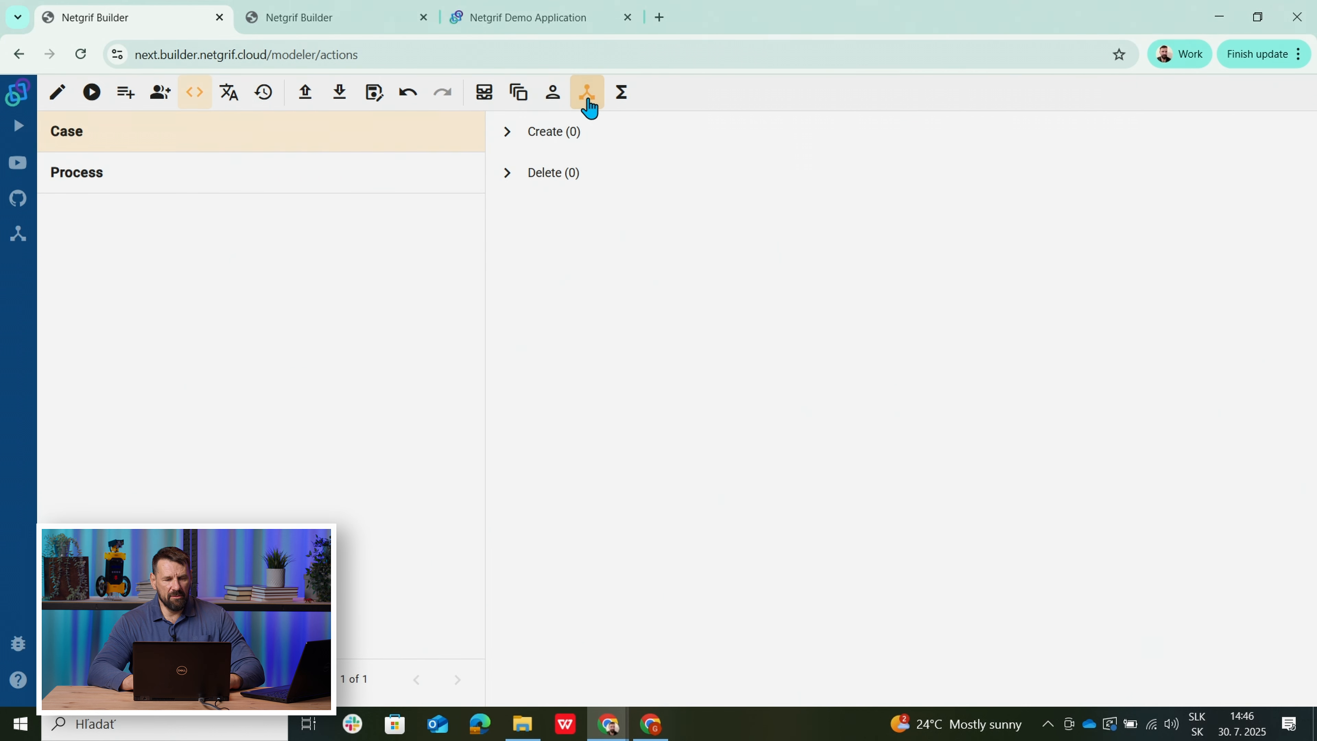
pyautogui.click(621, 104)
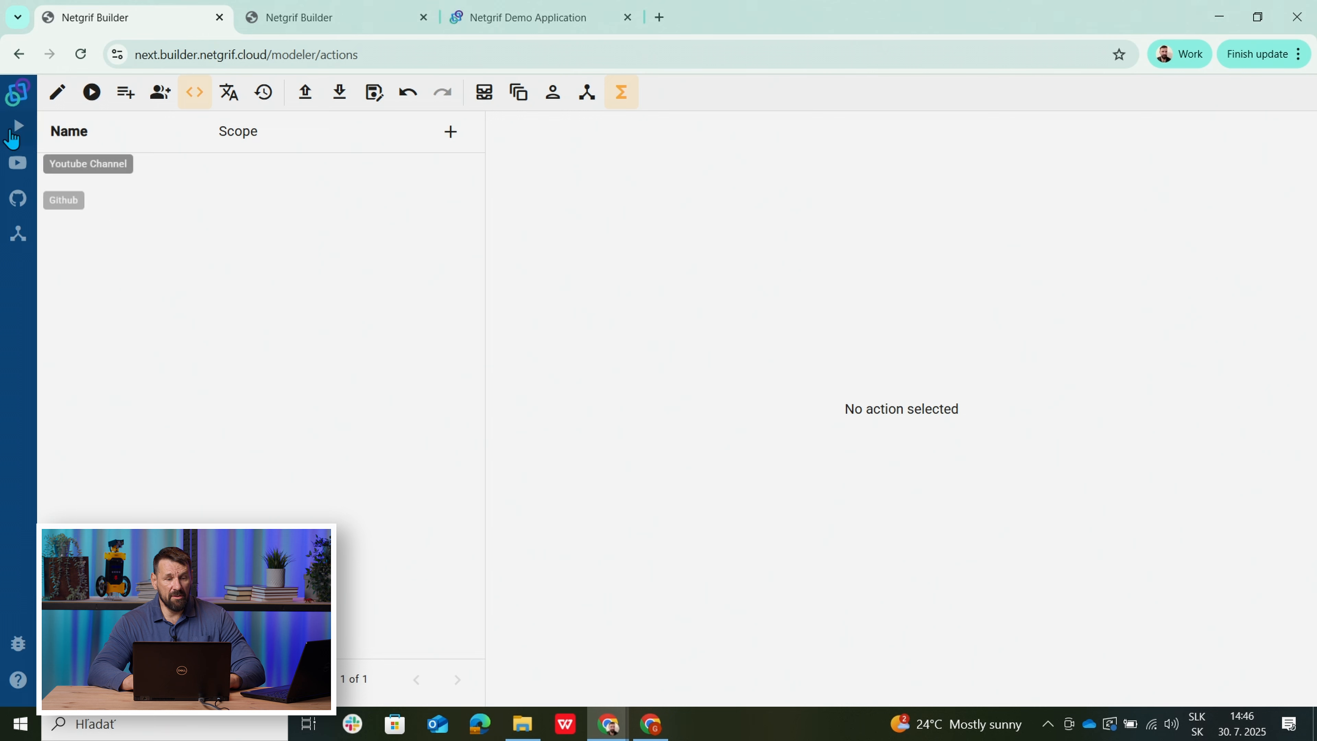
# Return to the process diagram and switch to the main insurance process project tab.
pyautogui.click(50, 101)
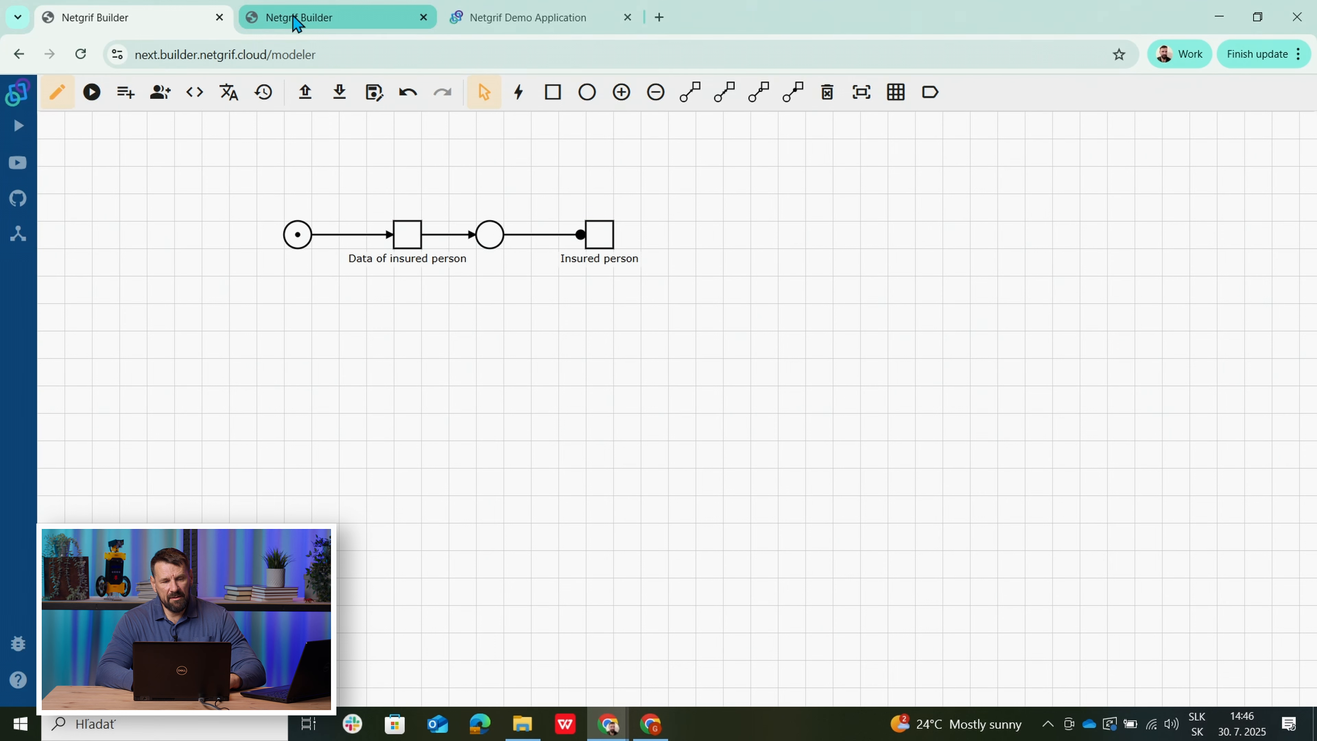
pyautogui.click(295, 20)
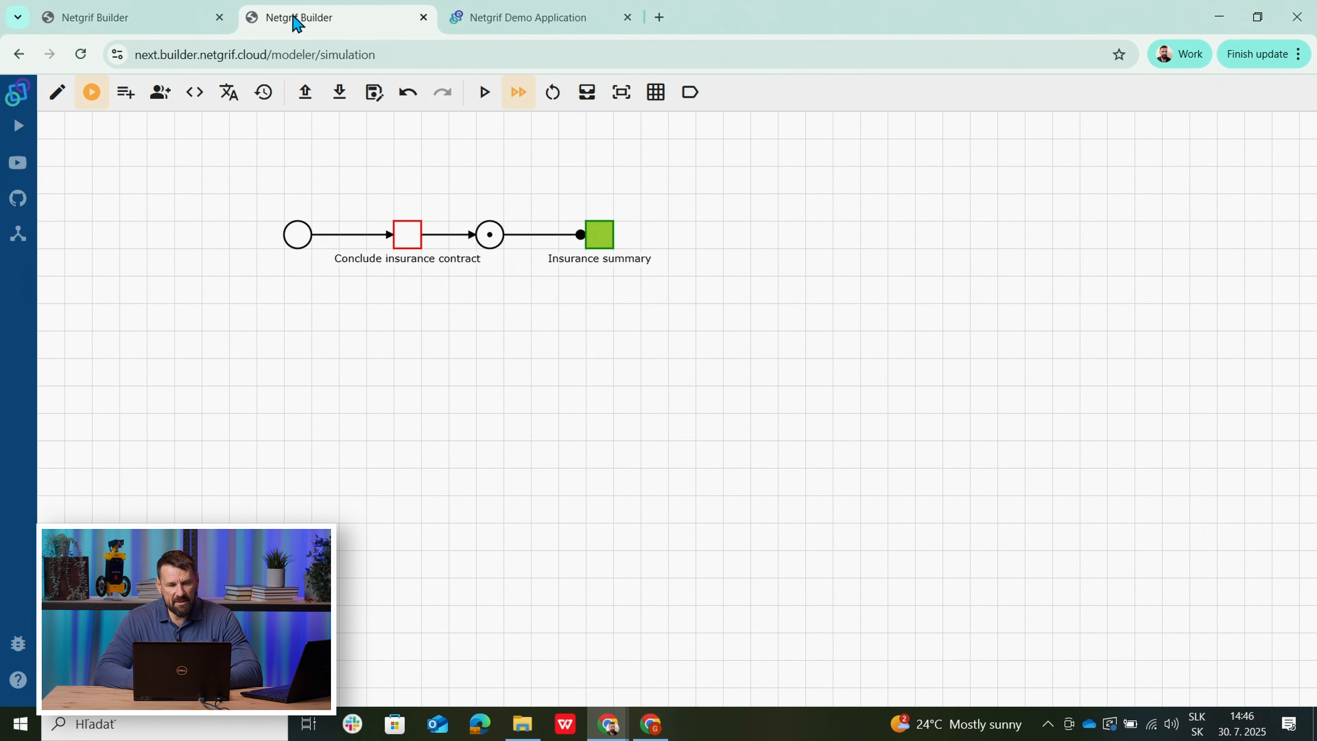
# Leave simulation and open the form of the Conclude insurance contract task (t2).
pyautogui.click(55, 102)
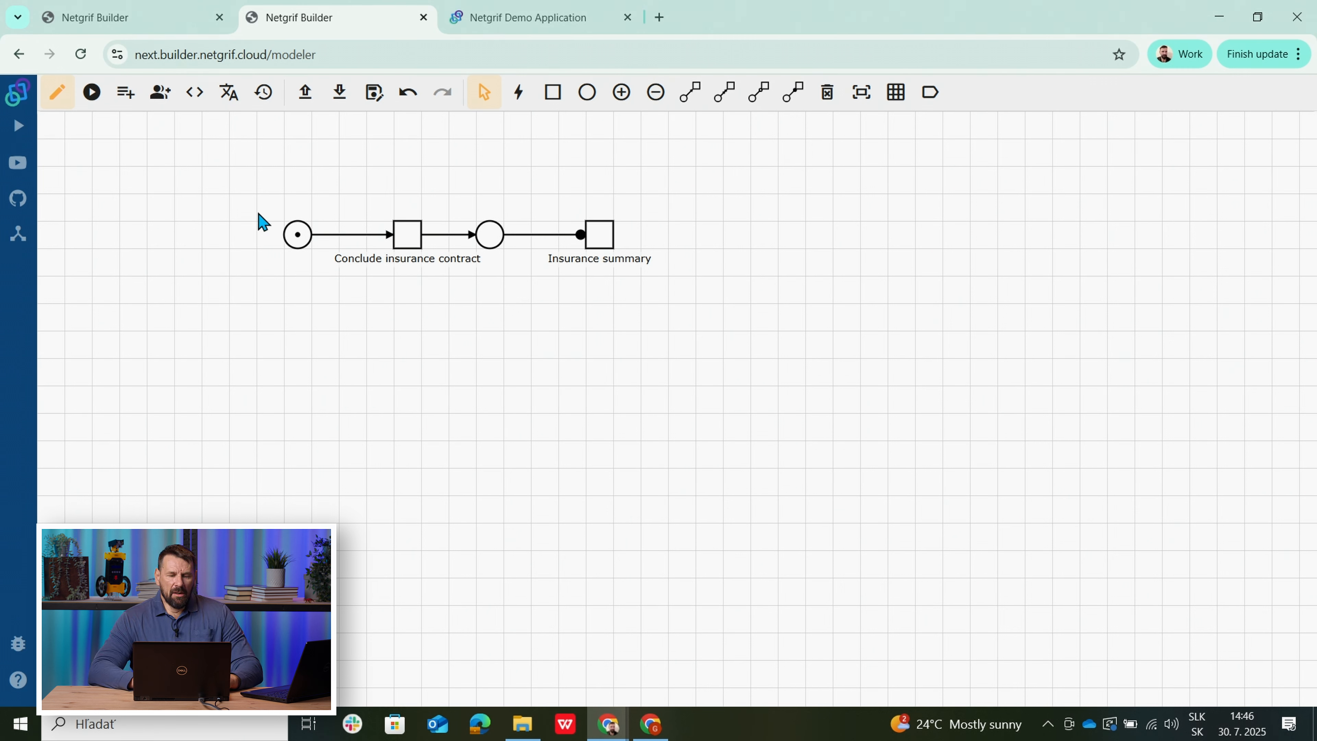
pyautogui.rightClick(408, 243)
pyautogui.click(469, 305)
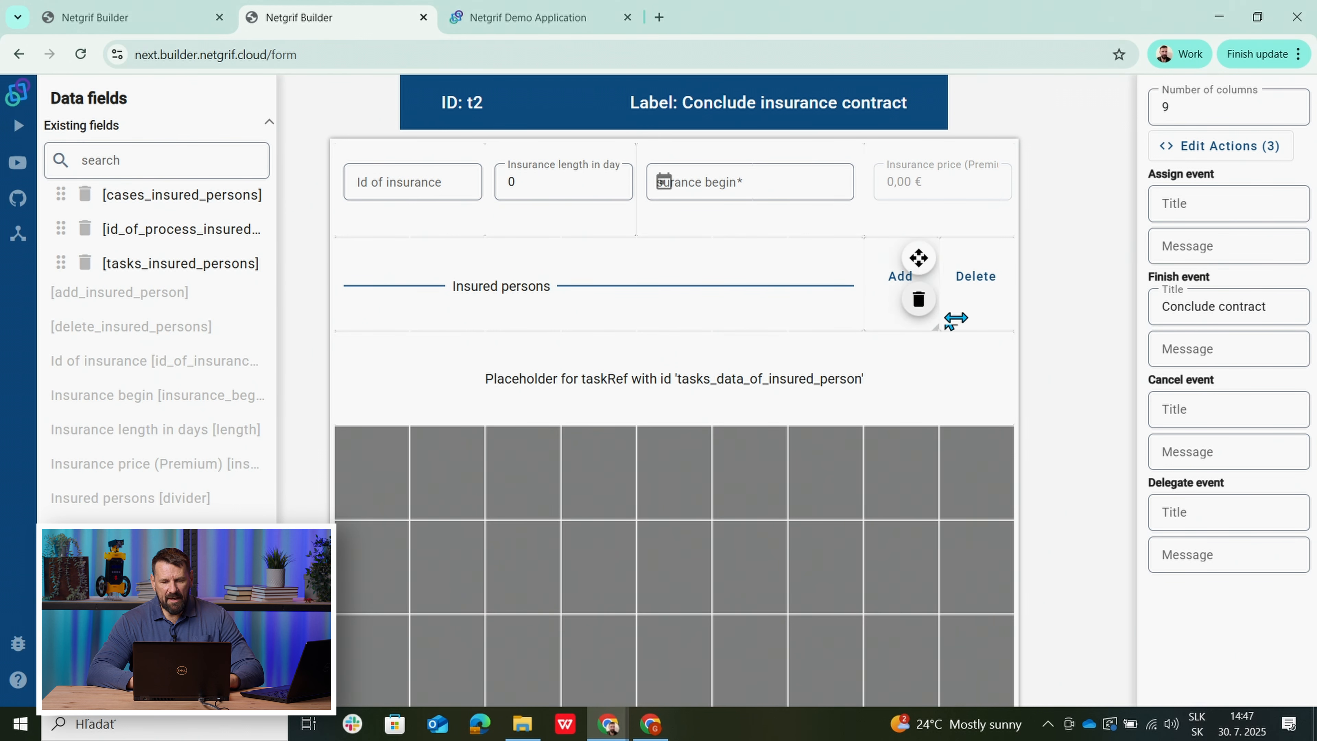
pyautogui.moveTo(985, 321)
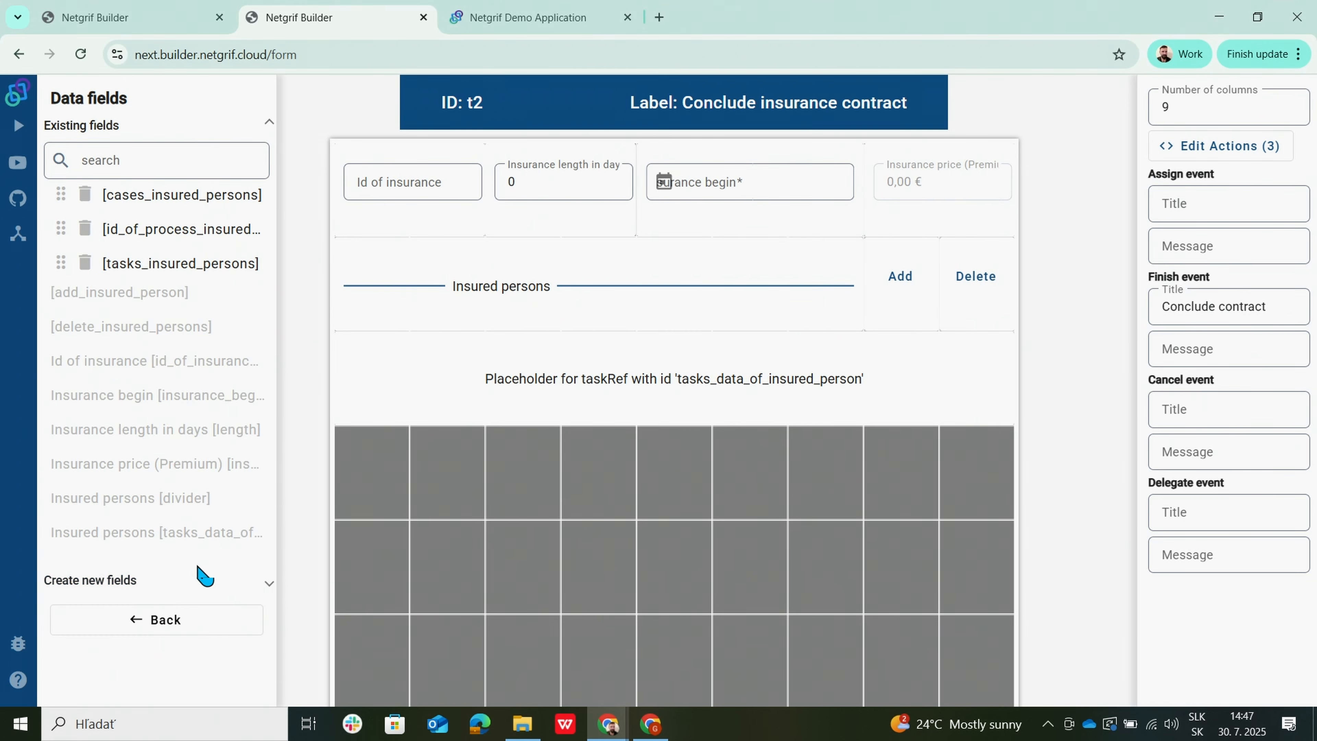
# Close the Conclude insurance contract form and open the Insurance summary form.
pyautogui.click(144, 621)
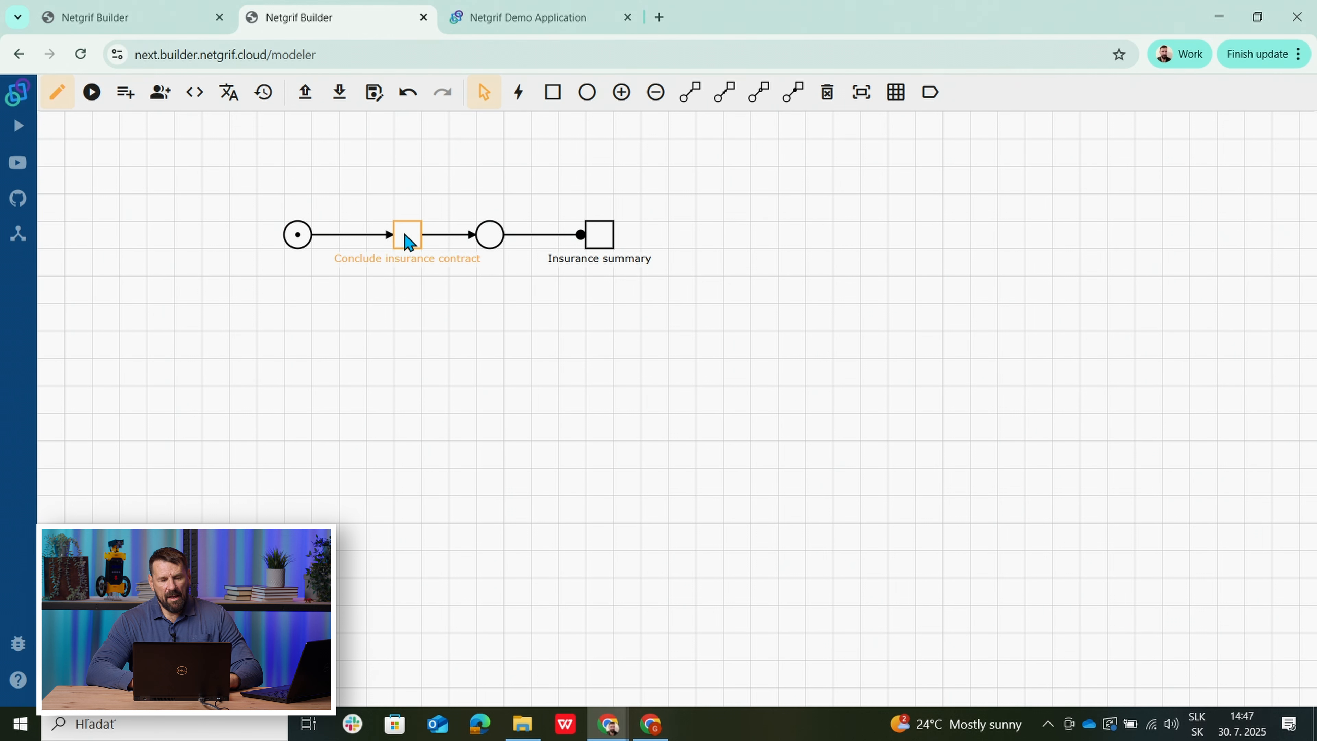
pyautogui.rightClick(609, 241)
pyautogui.click(667, 303)
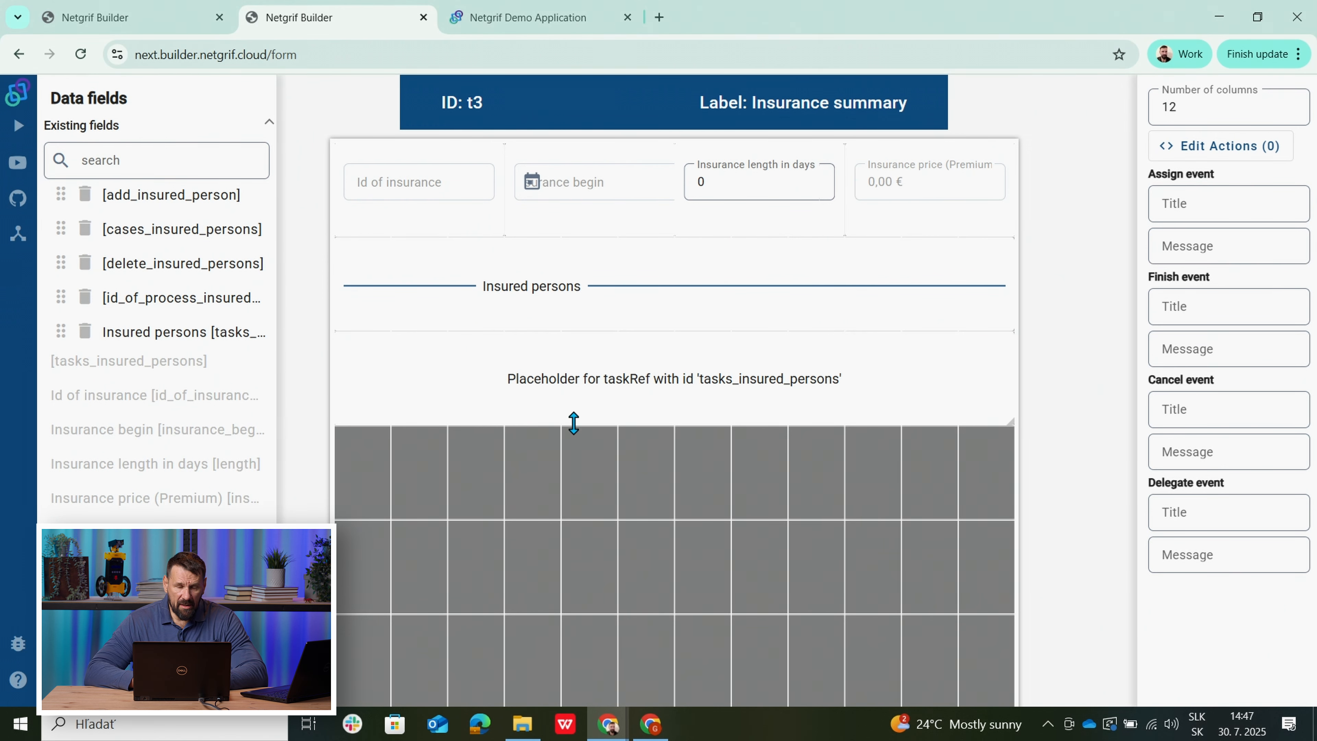
# Glance at the insured-person subprocess diagram, then return to the main process net.
pyautogui.click(139, 24)
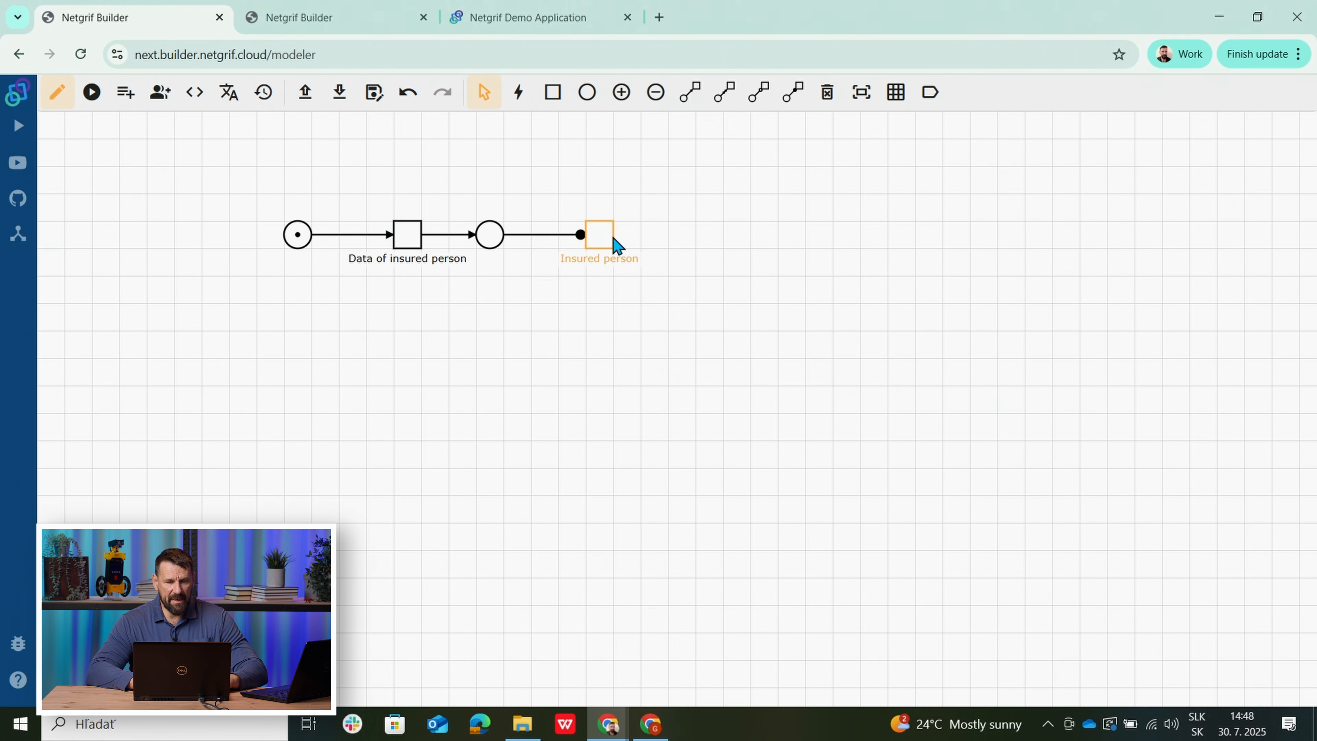
pyautogui.click(319, 24)
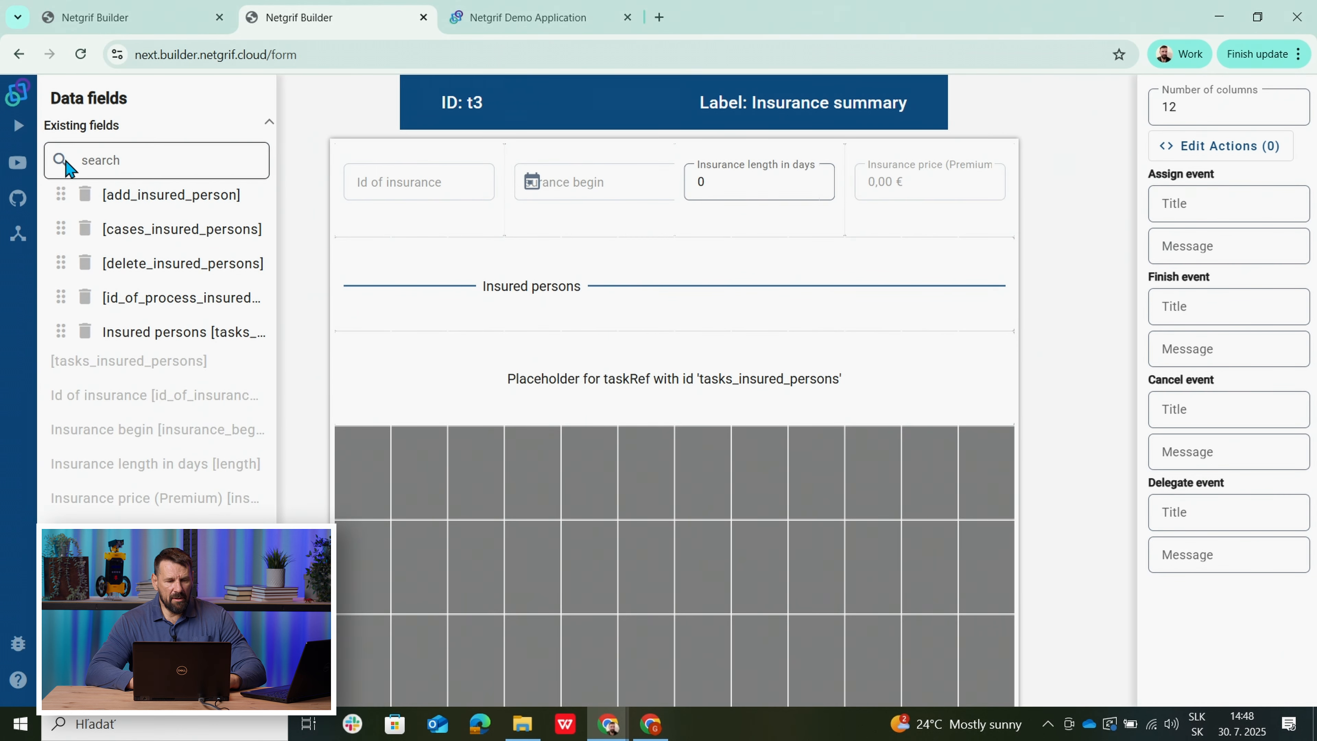
pyautogui.click(156, 625)
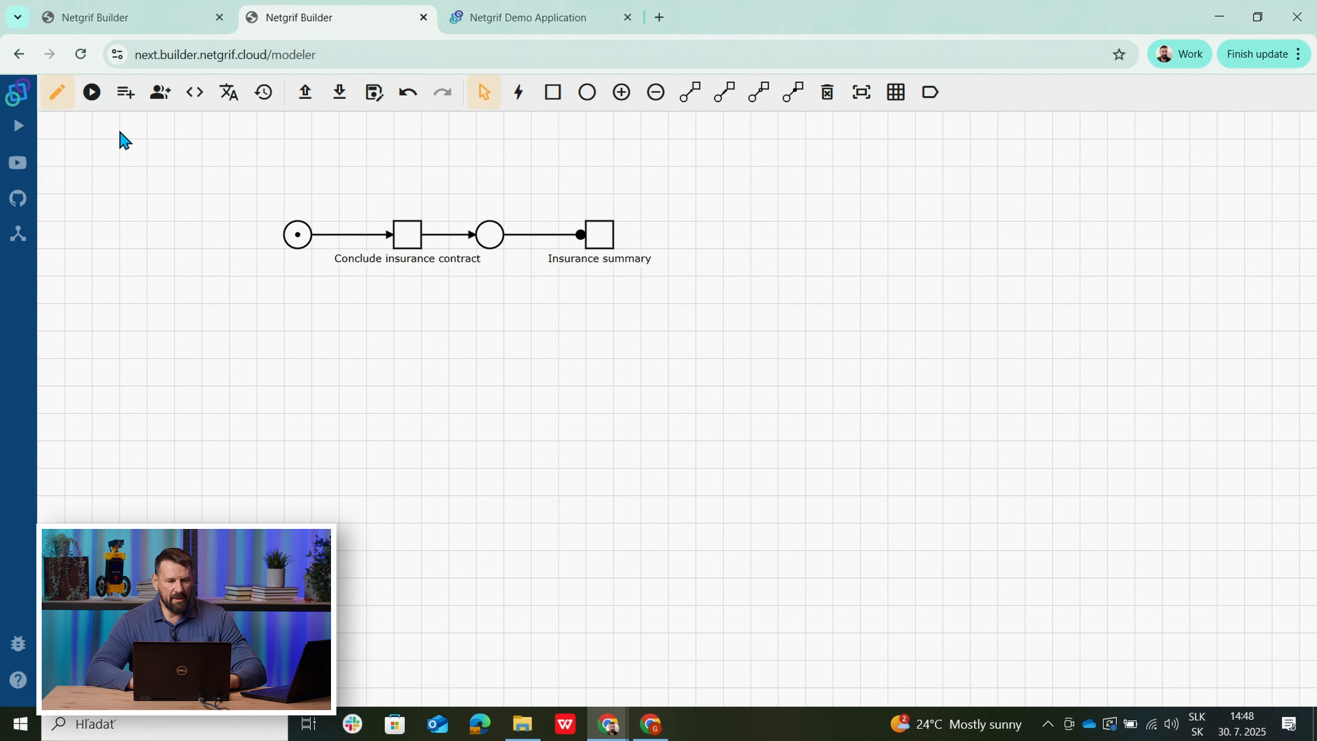
# Inspect the main process's add_insured_person, delete_insured_persons and cases_insured_persons data fields.
pyautogui.click(125, 101)
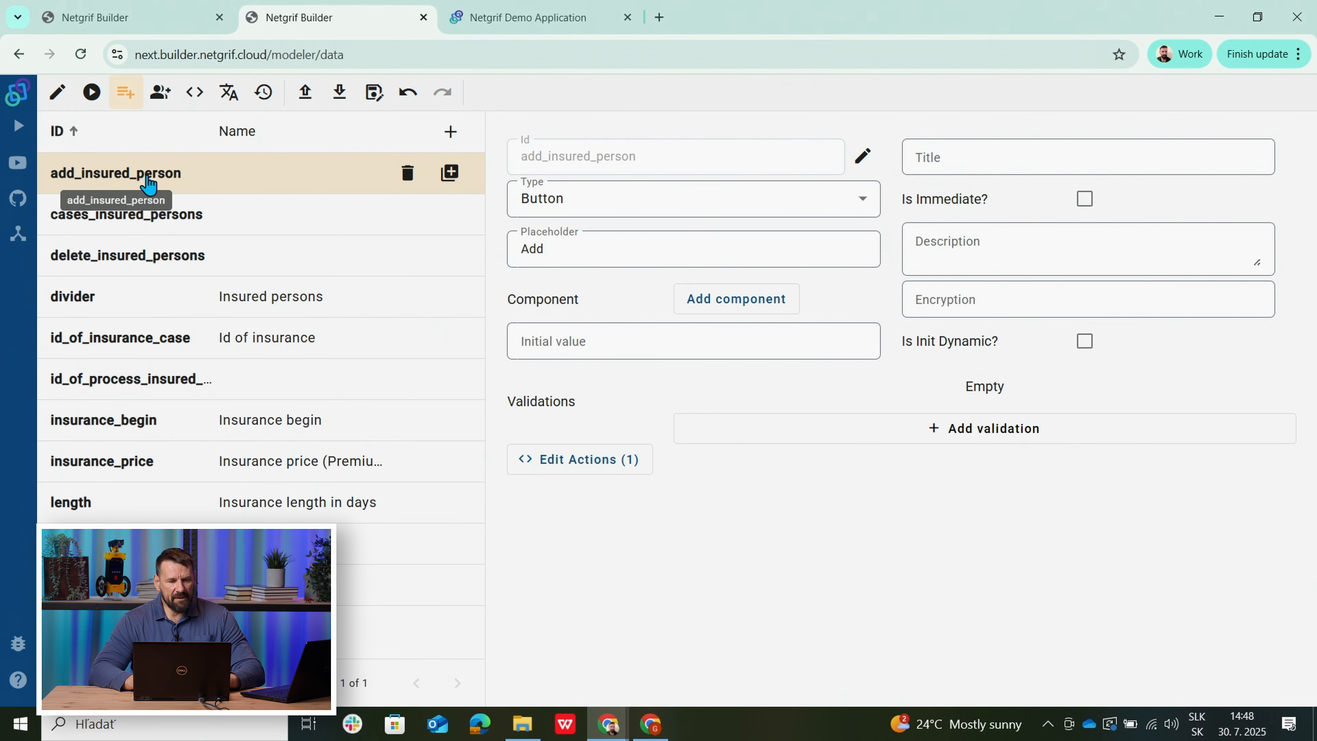
pyautogui.click(228, 187)
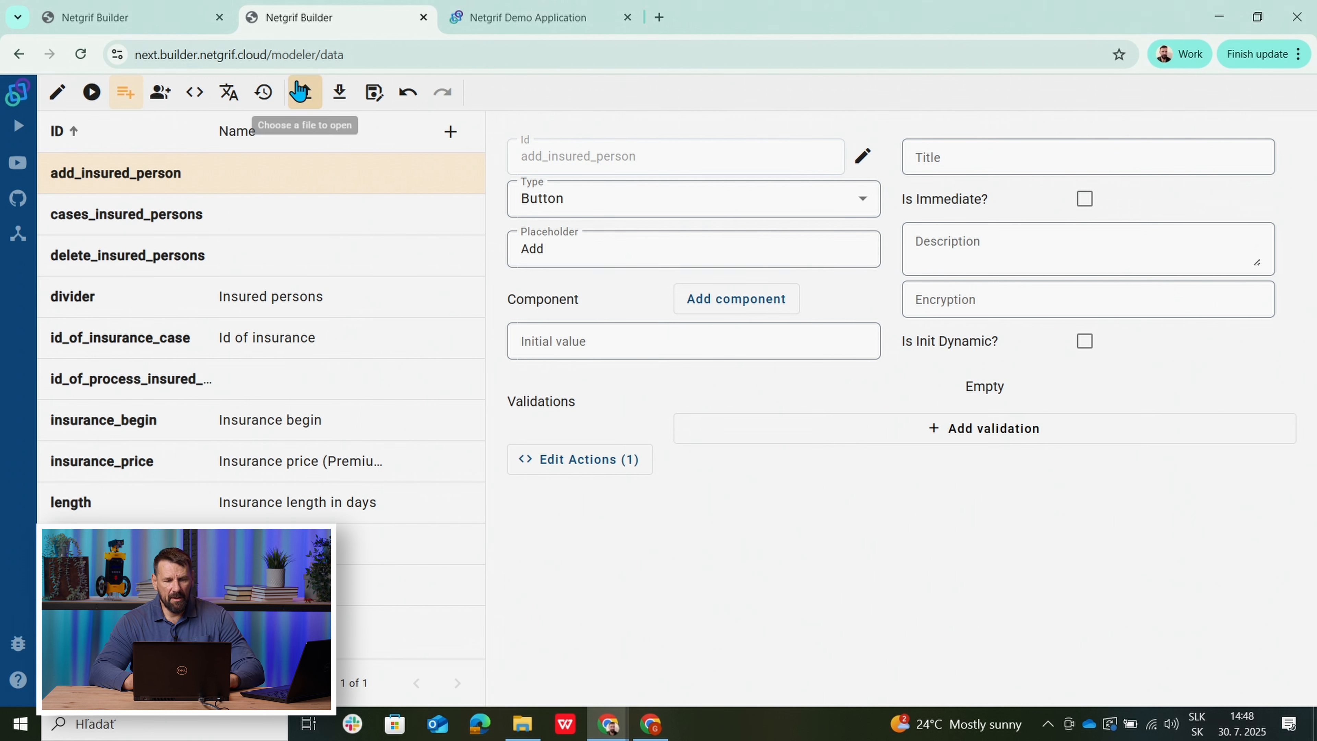
pyautogui.click(73, 267)
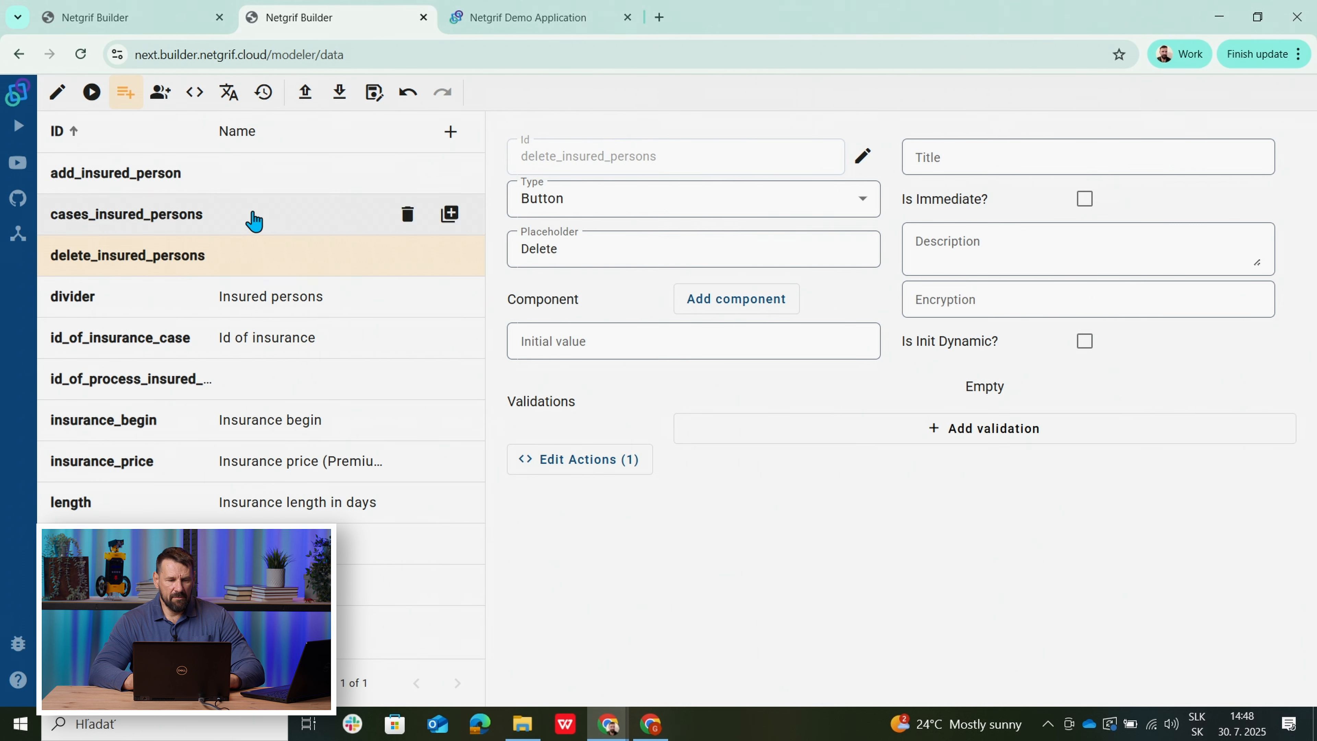
pyautogui.click(86, 218)
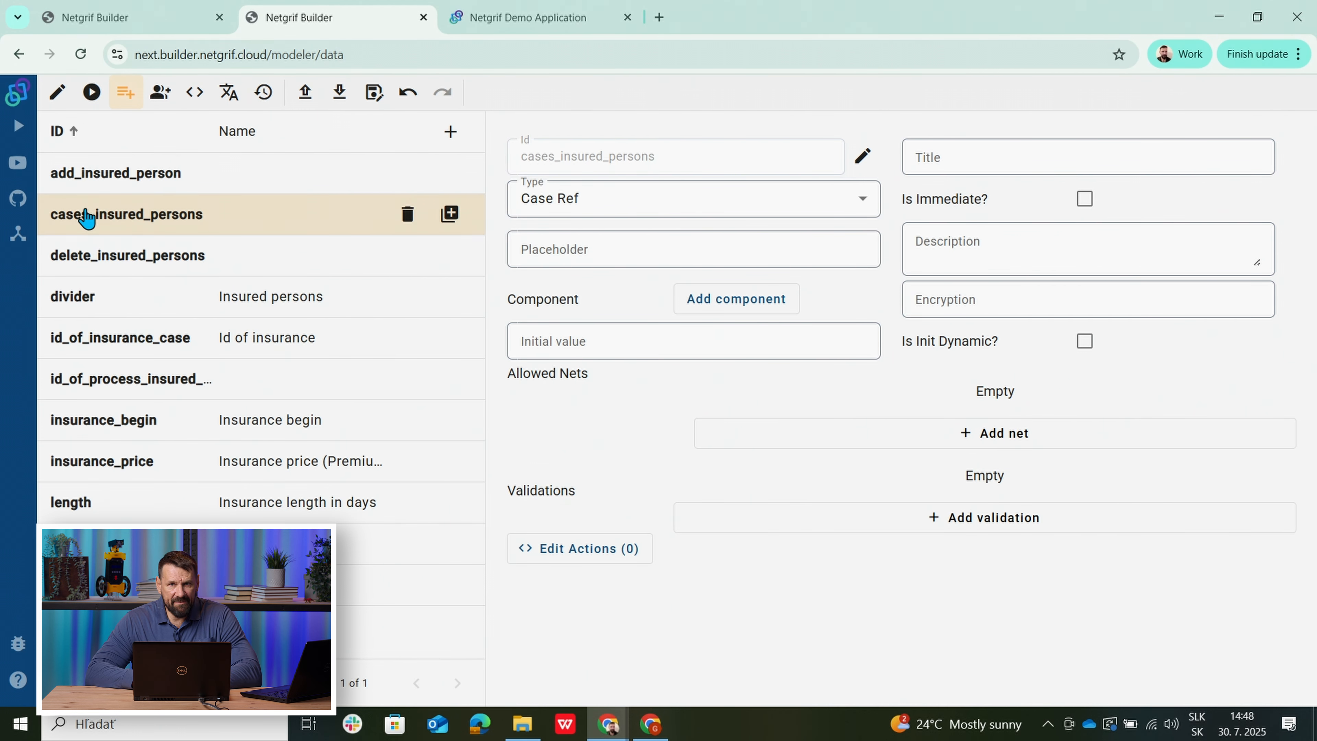
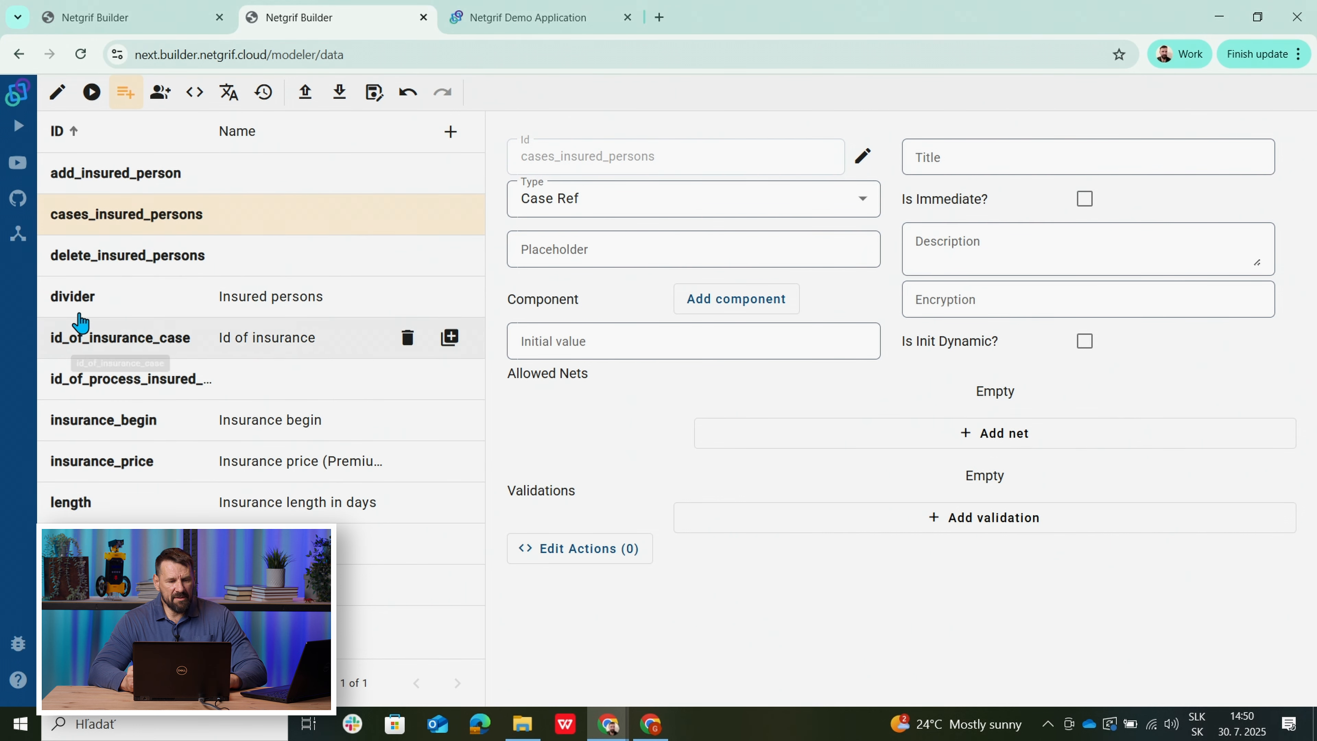
# Review the divider field's properties, then go back to the process net canvas.
pyautogui.click(60, 299)
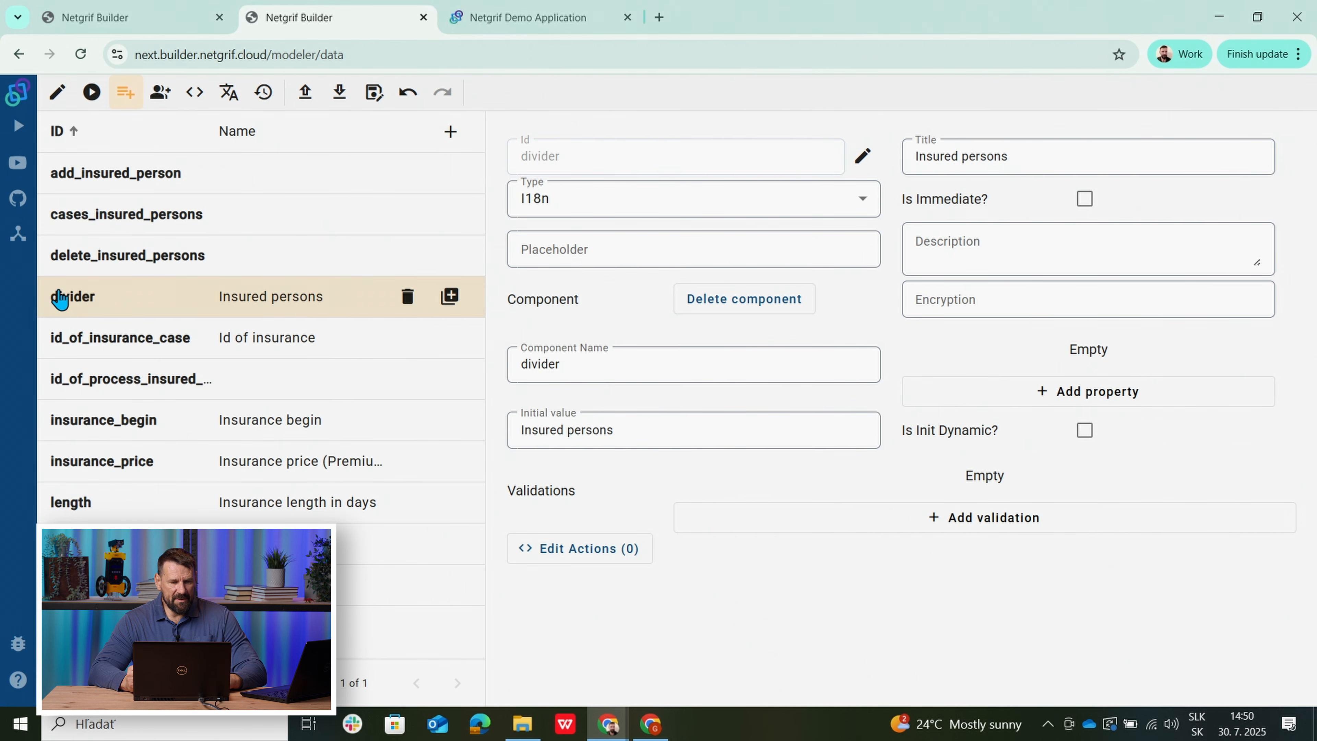
pyautogui.click(57, 92)
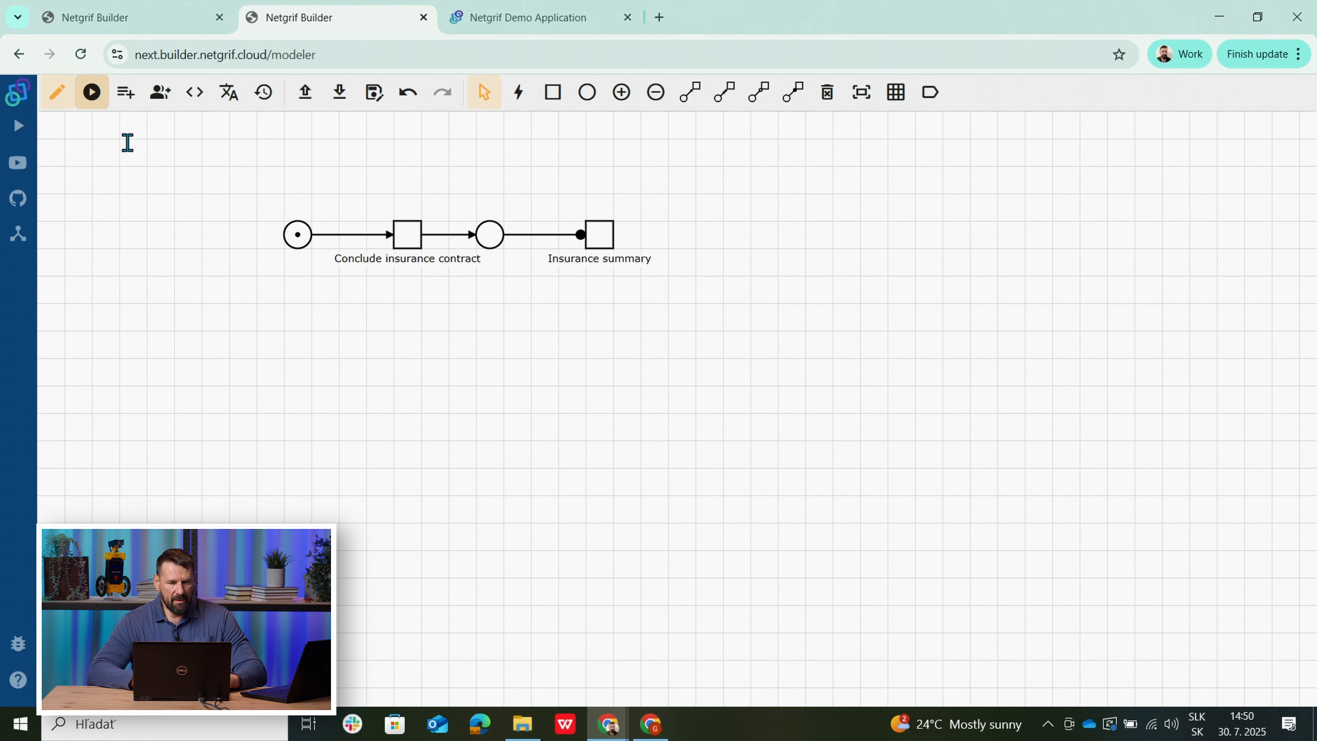
# Check the Conclude insurance contract form, then view the 'Insured persons' divider field in the data list.
pyautogui.rightClick(406, 239)
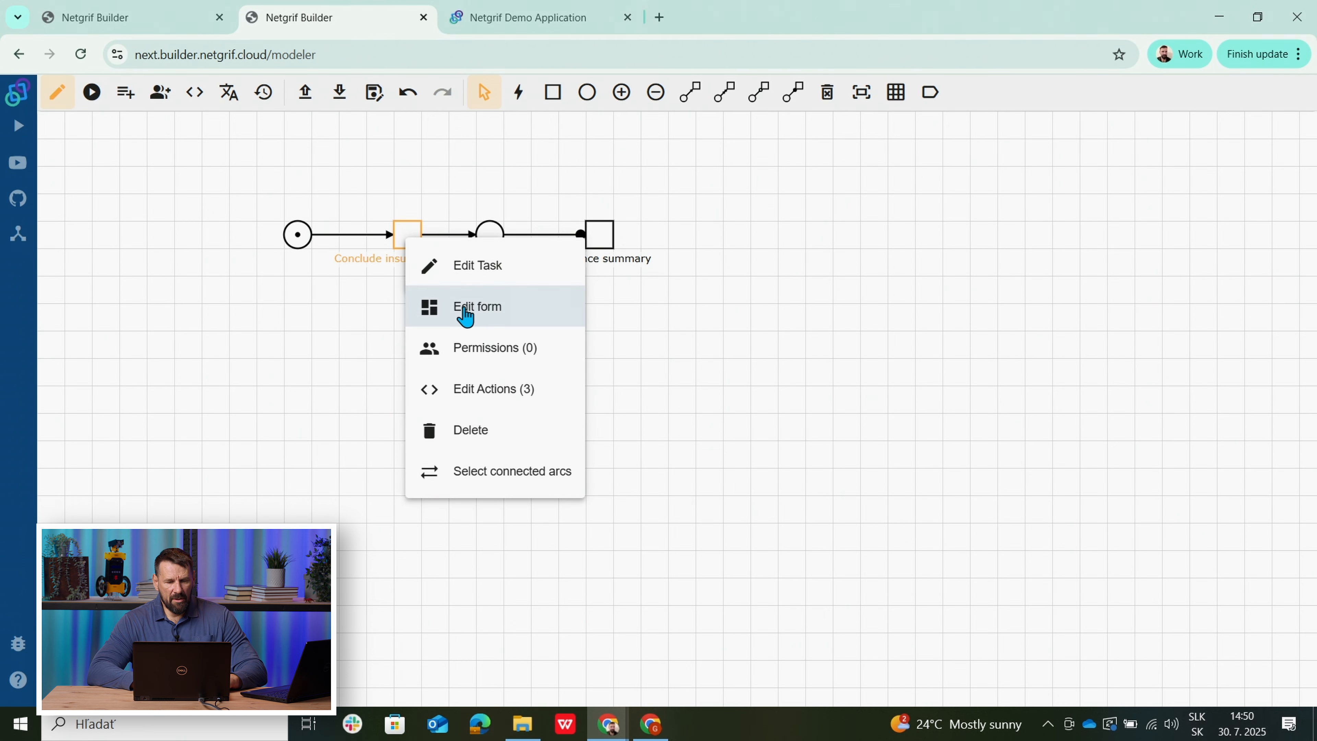
pyautogui.click(465, 311)
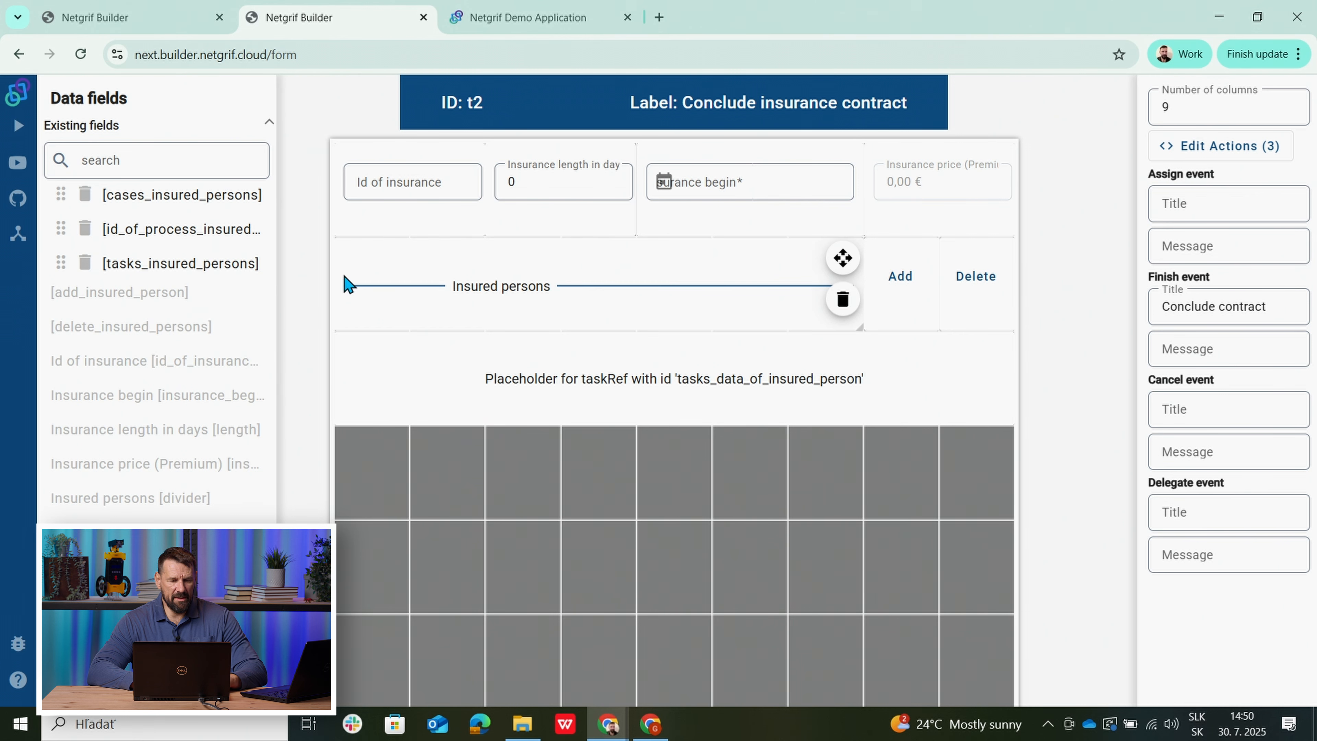
pyautogui.click(154, 629)
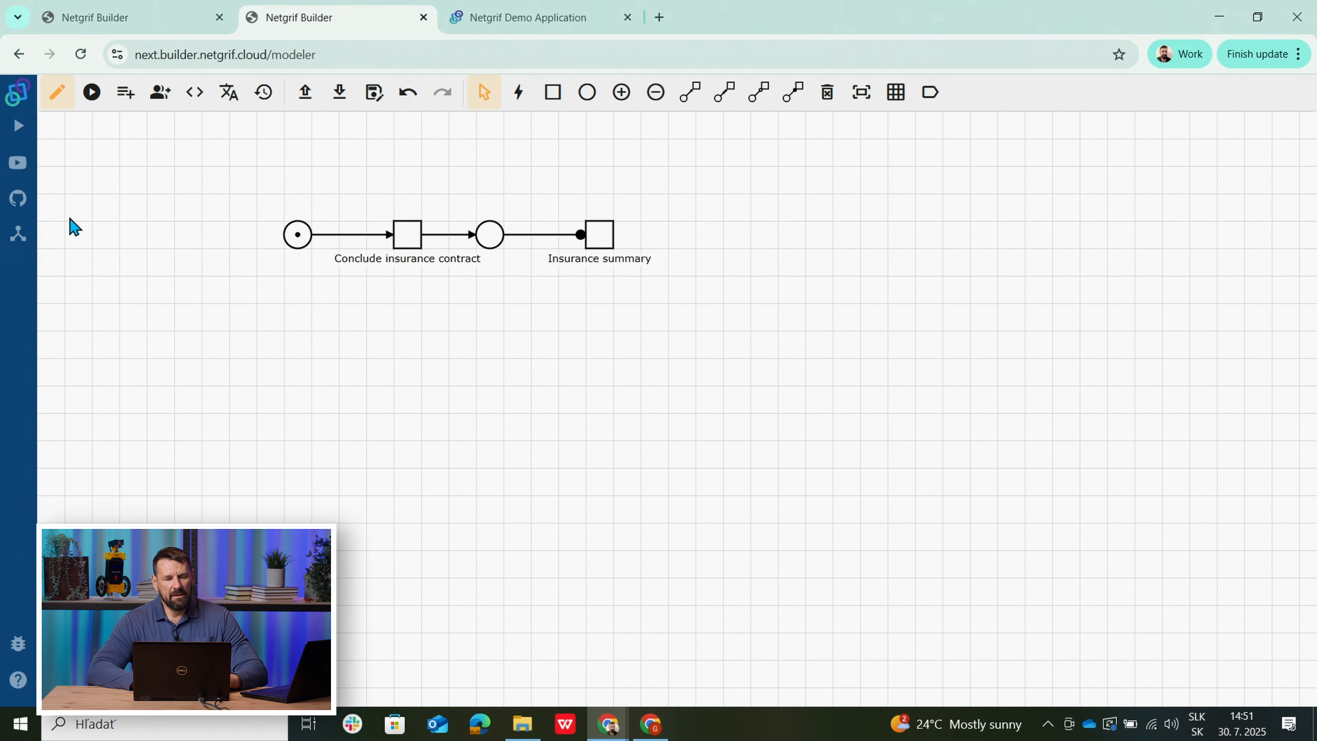
pyautogui.click(125, 92)
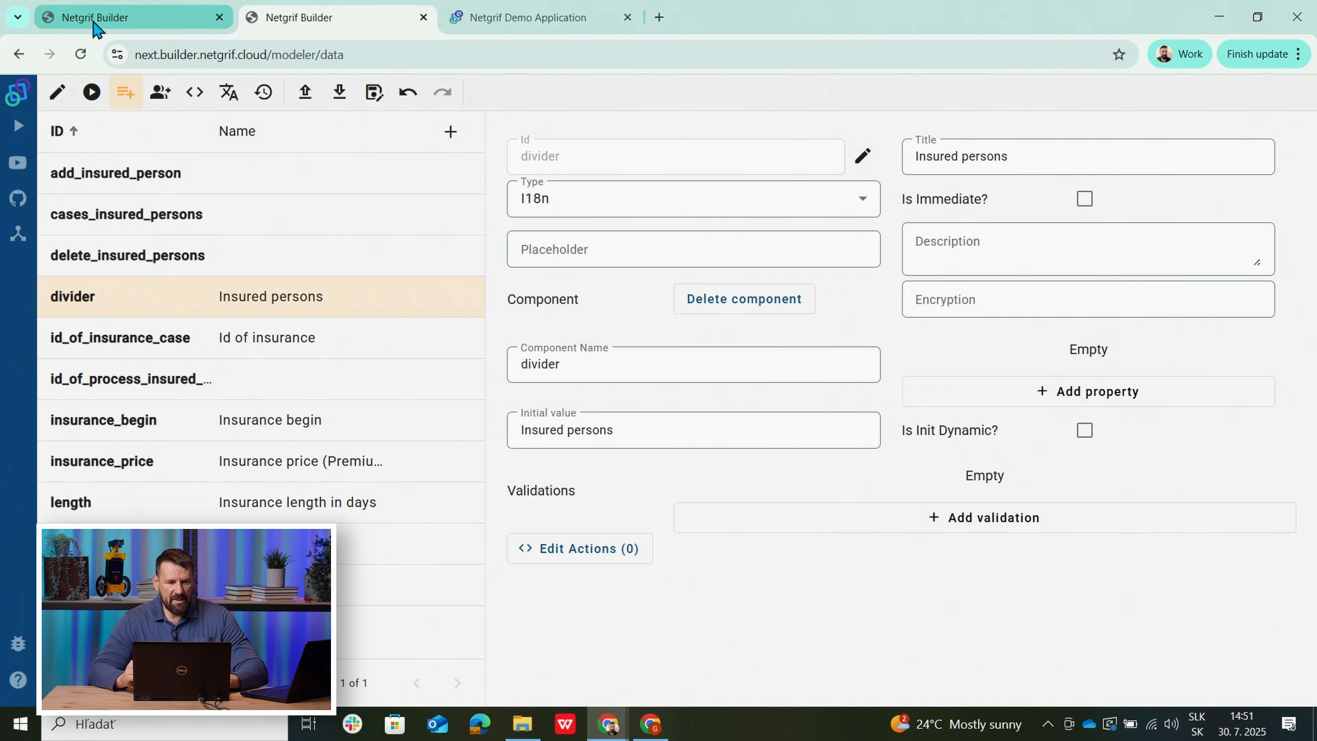
# Inspect the Insured persons divider on the Conclude insurance contract form.
pyautogui.click(56, 93)
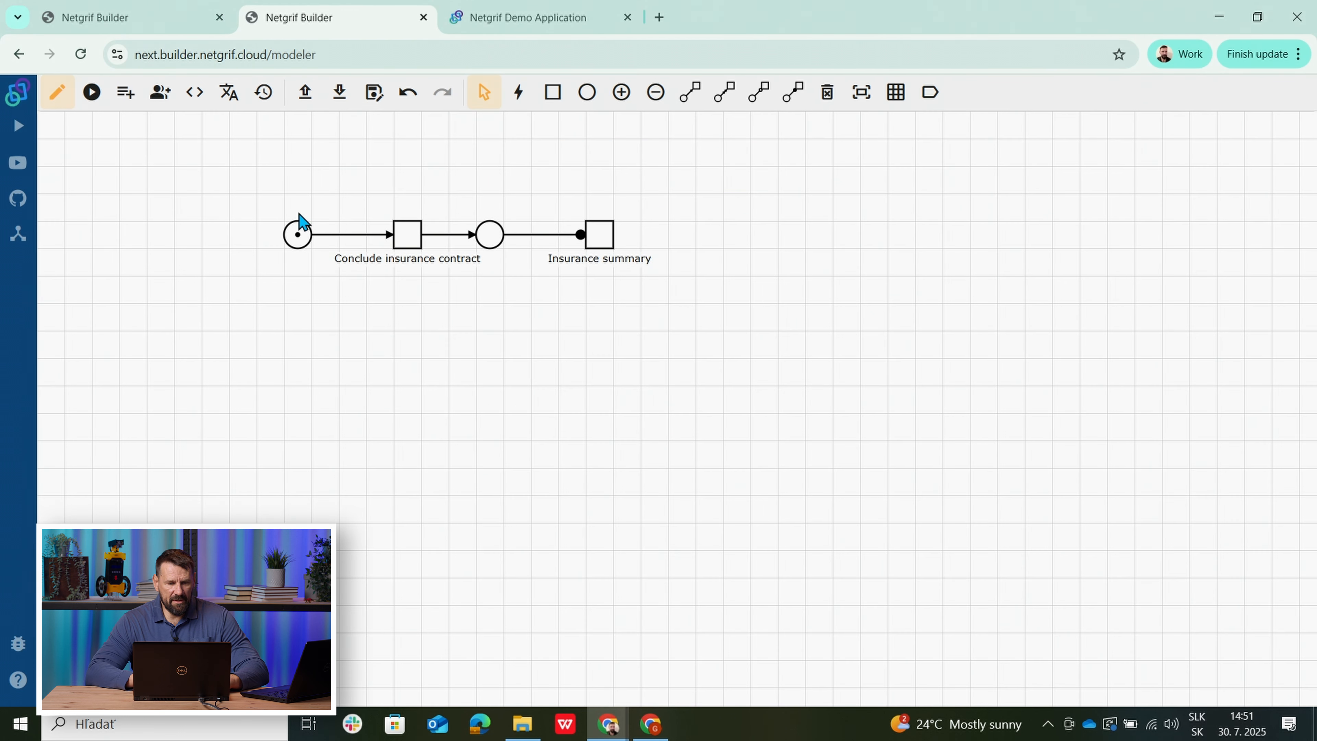
pyautogui.rightClick(409, 241)
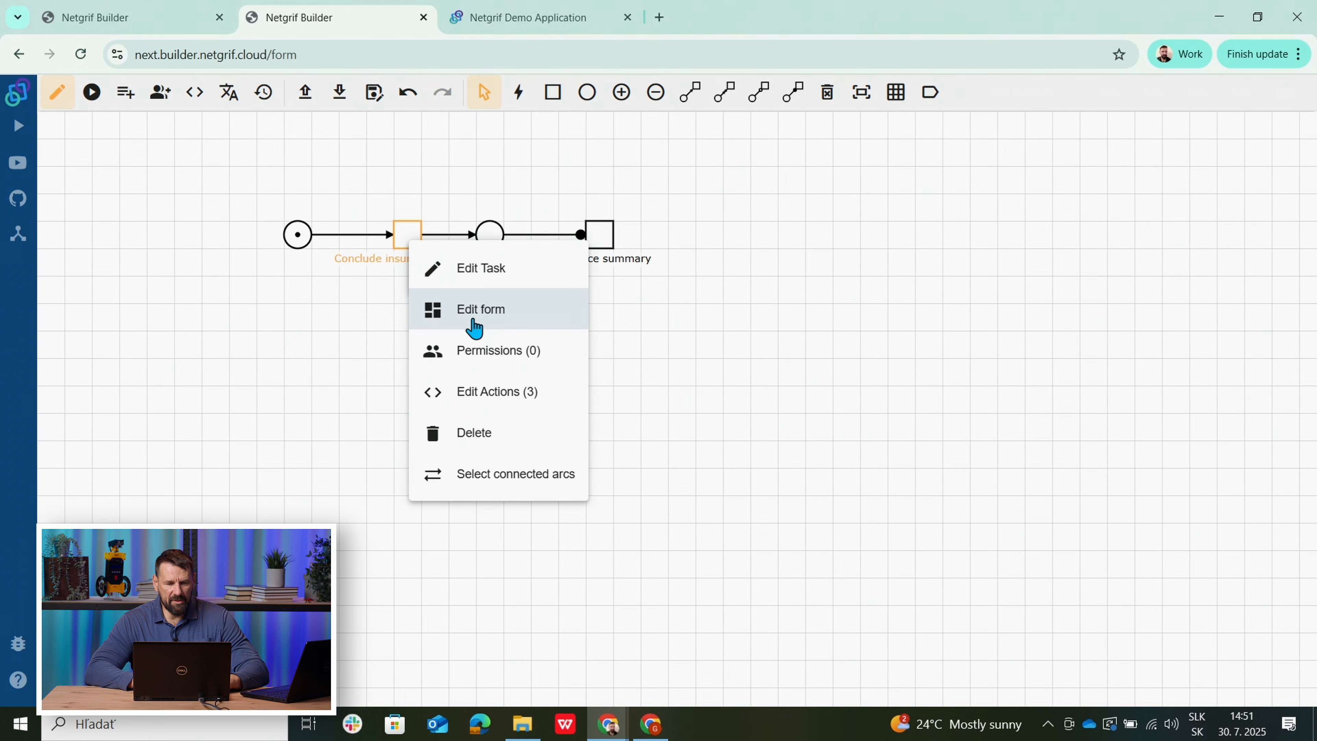
pyautogui.click(473, 310)
pyautogui.click(440, 295)
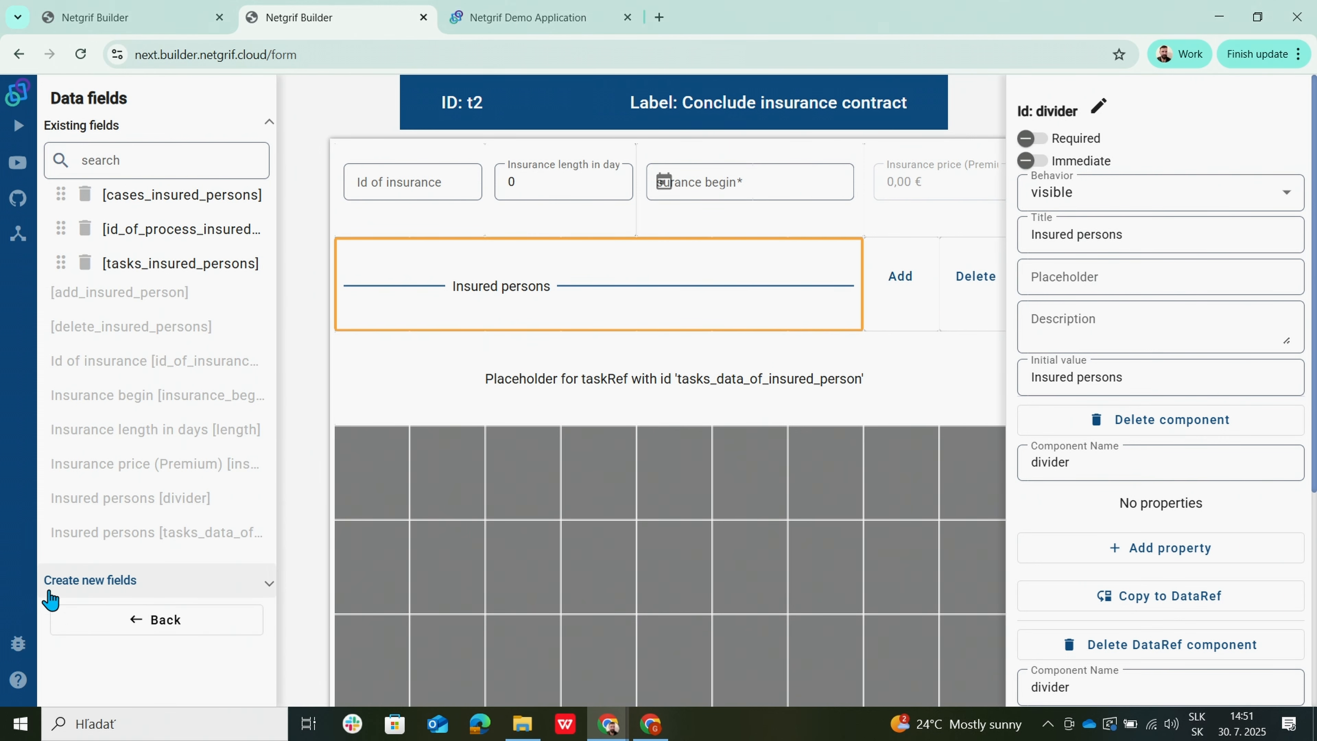
pyautogui.click(89, 623)
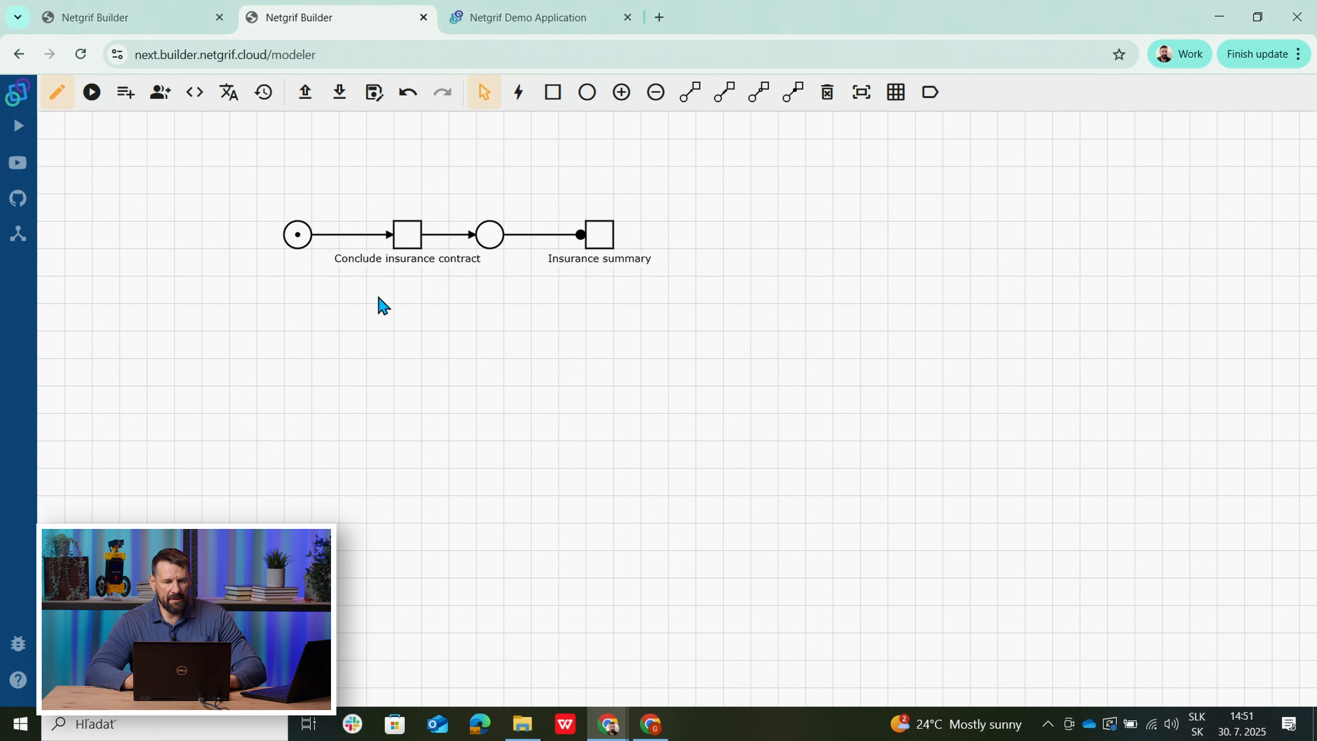
# Review the Insurance summary form, then recheck the Conclude insurance contract form.
pyautogui.click(603, 233)
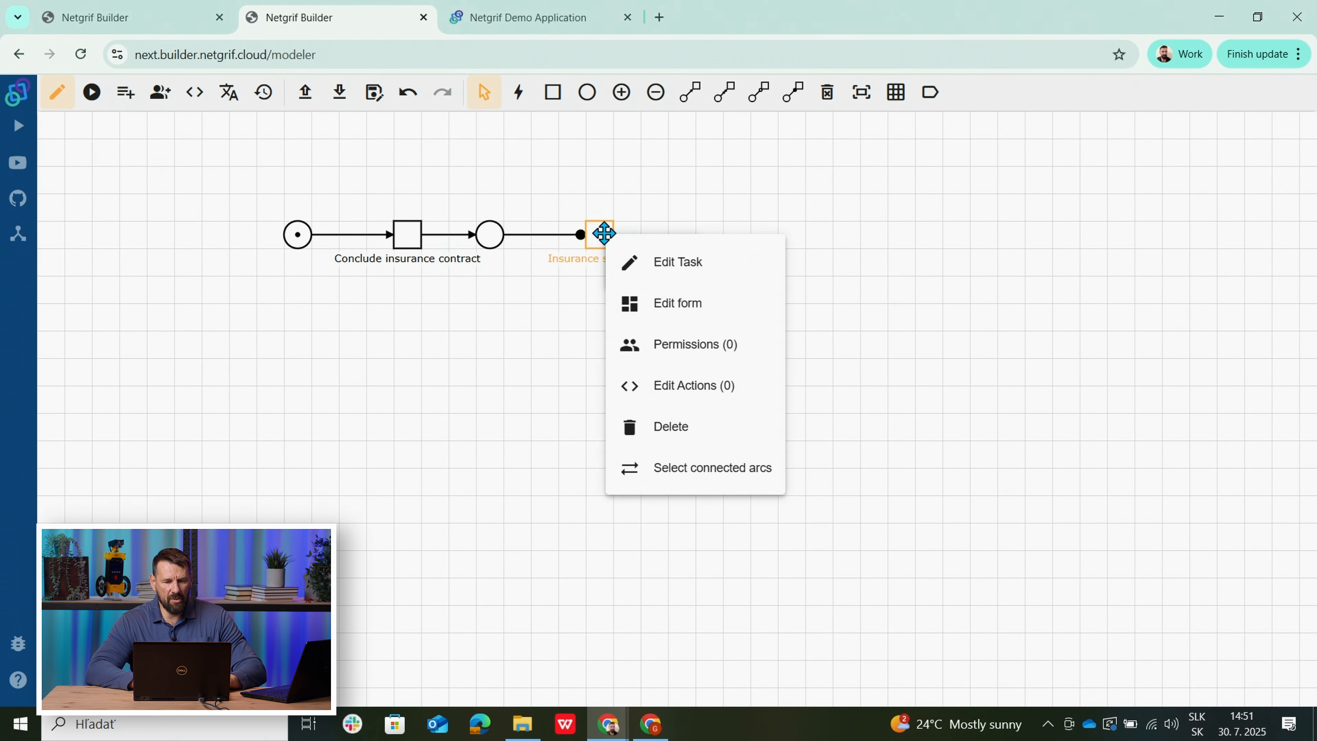
pyautogui.click(672, 303)
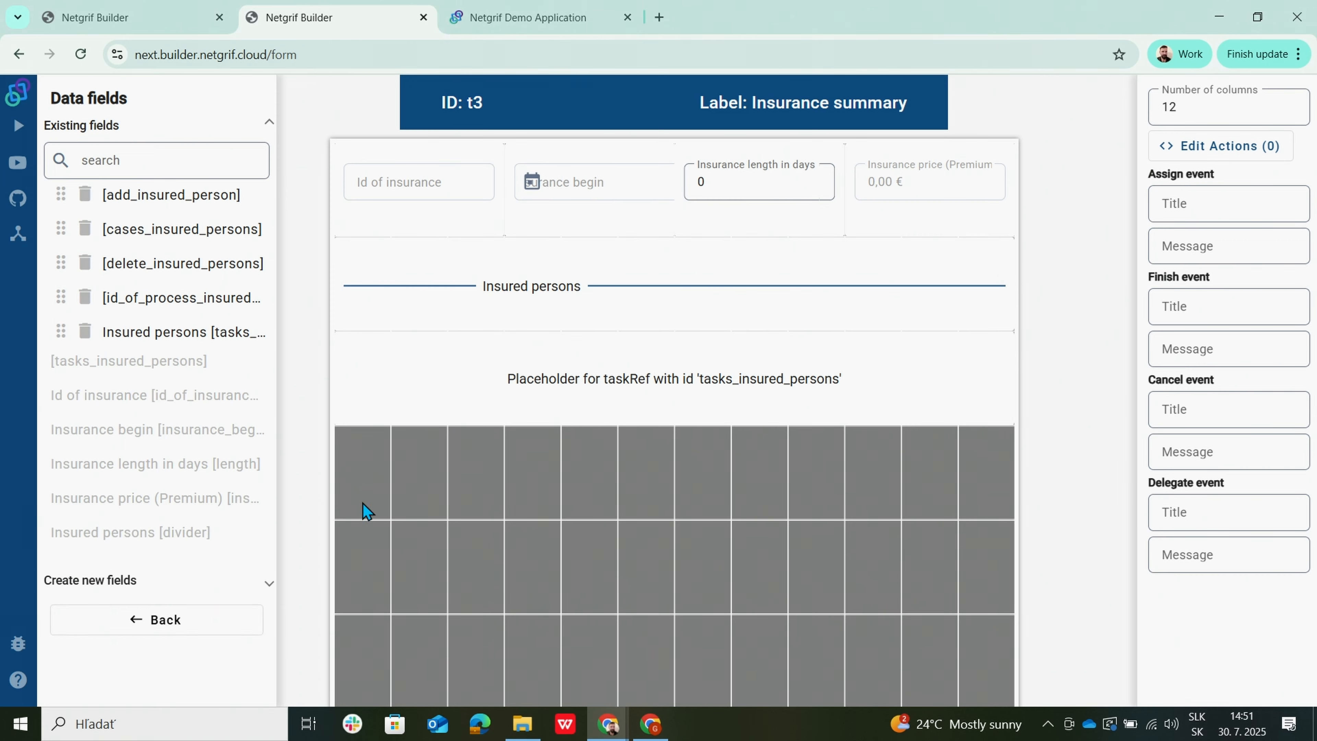
pyautogui.click(187, 630)
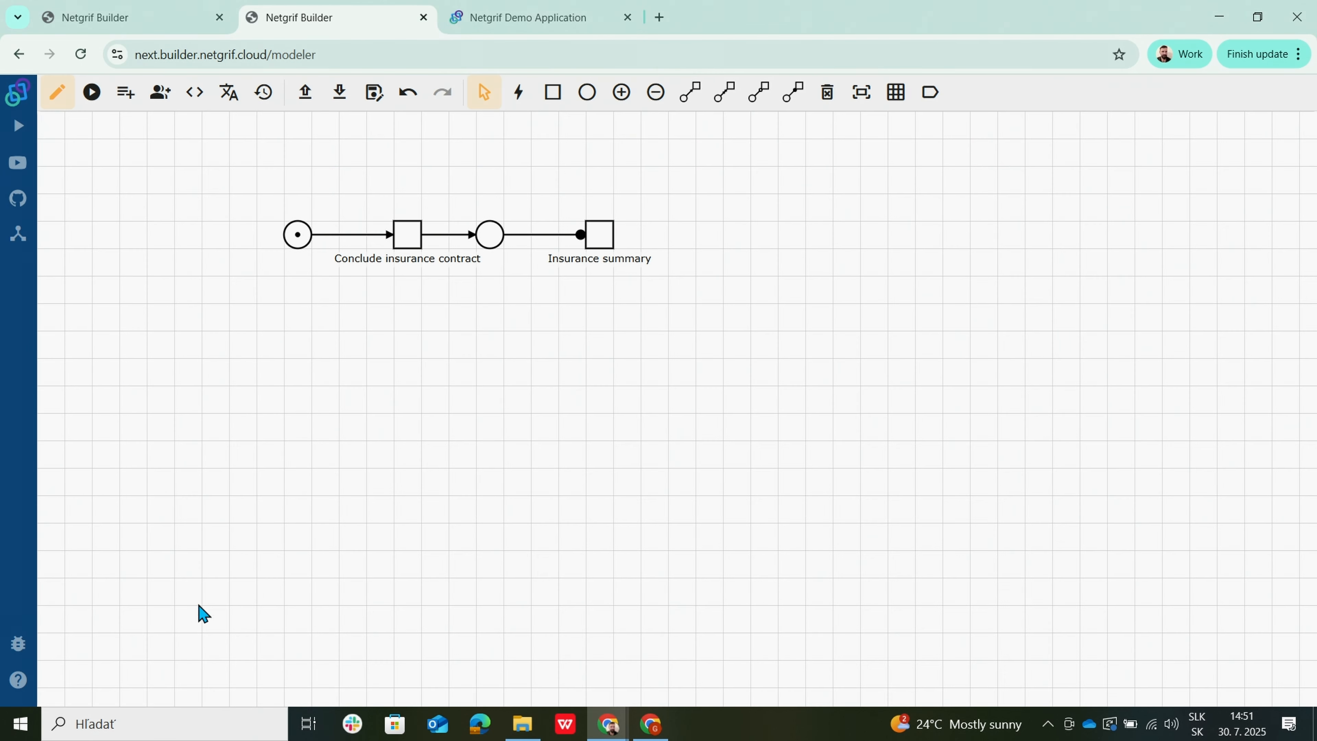
pyautogui.rightClick(419, 247)
pyautogui.click(488, 306)
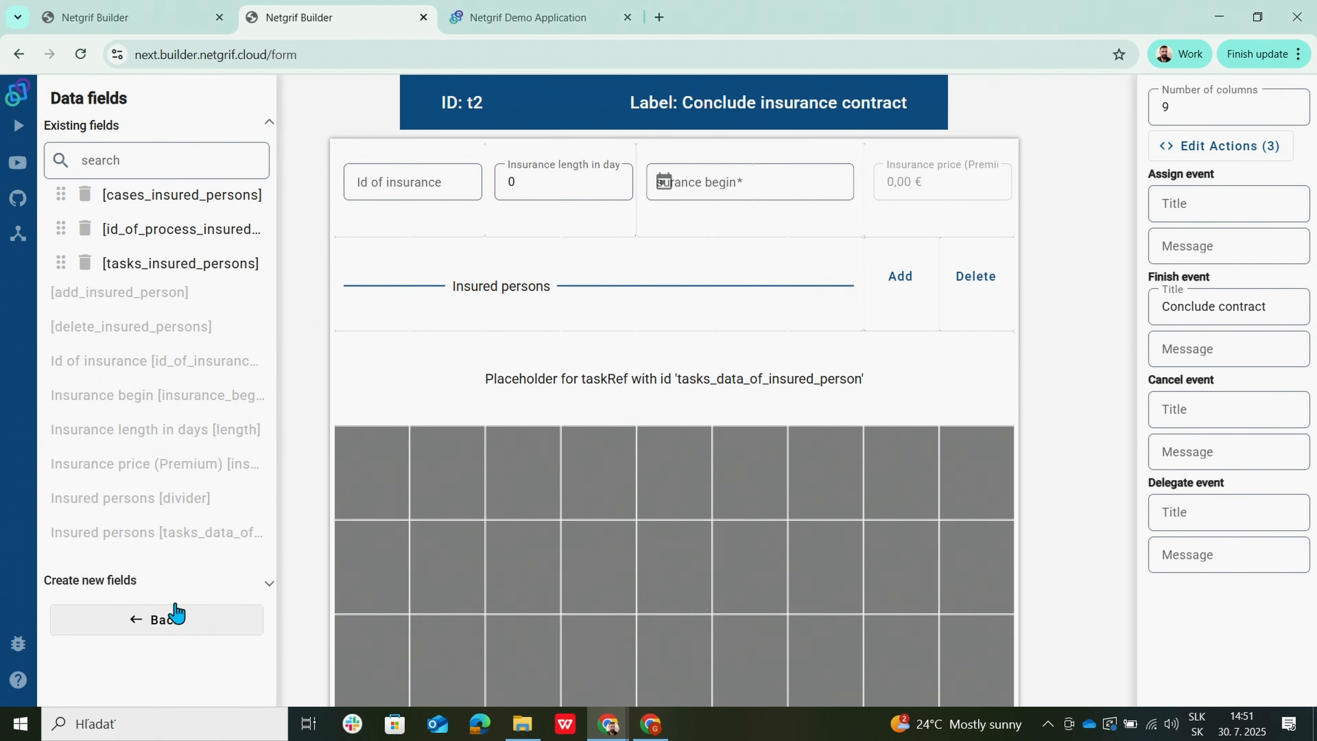
pyautogui.click(171, 618)
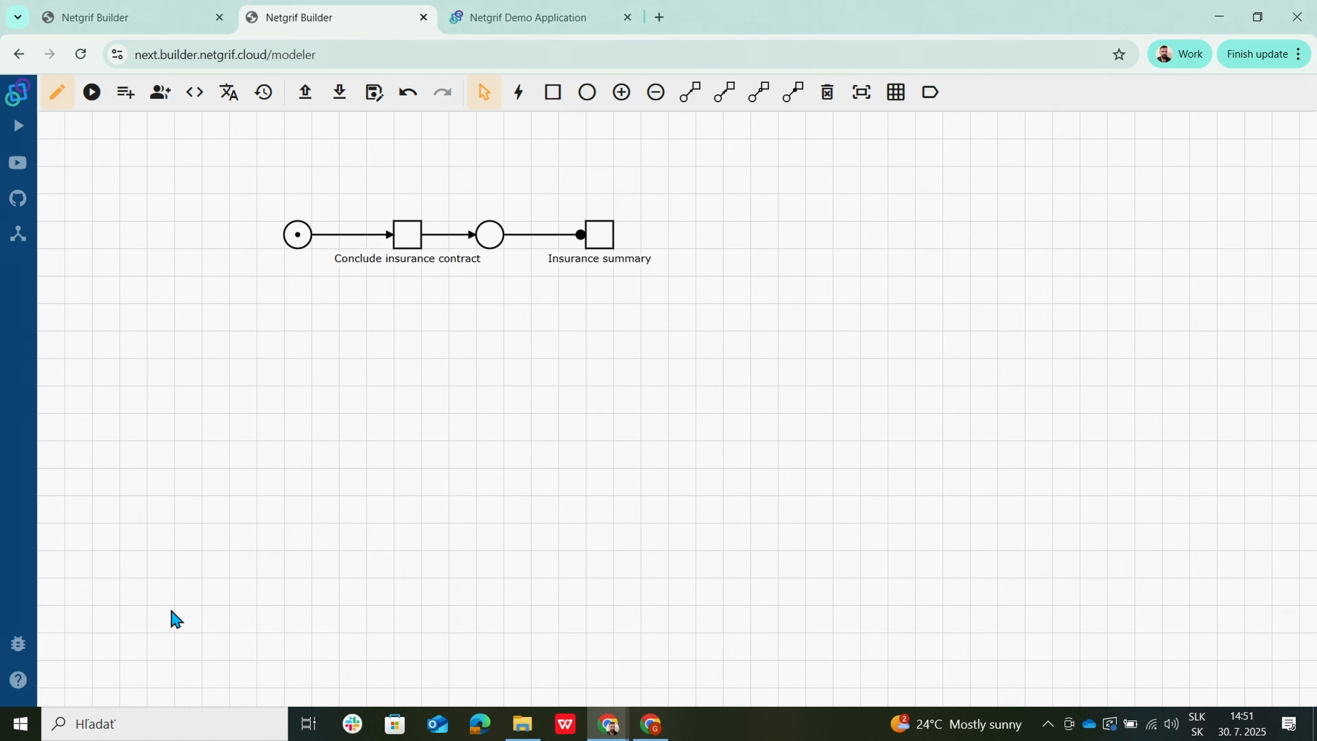
pyautogui.click(125, 92)
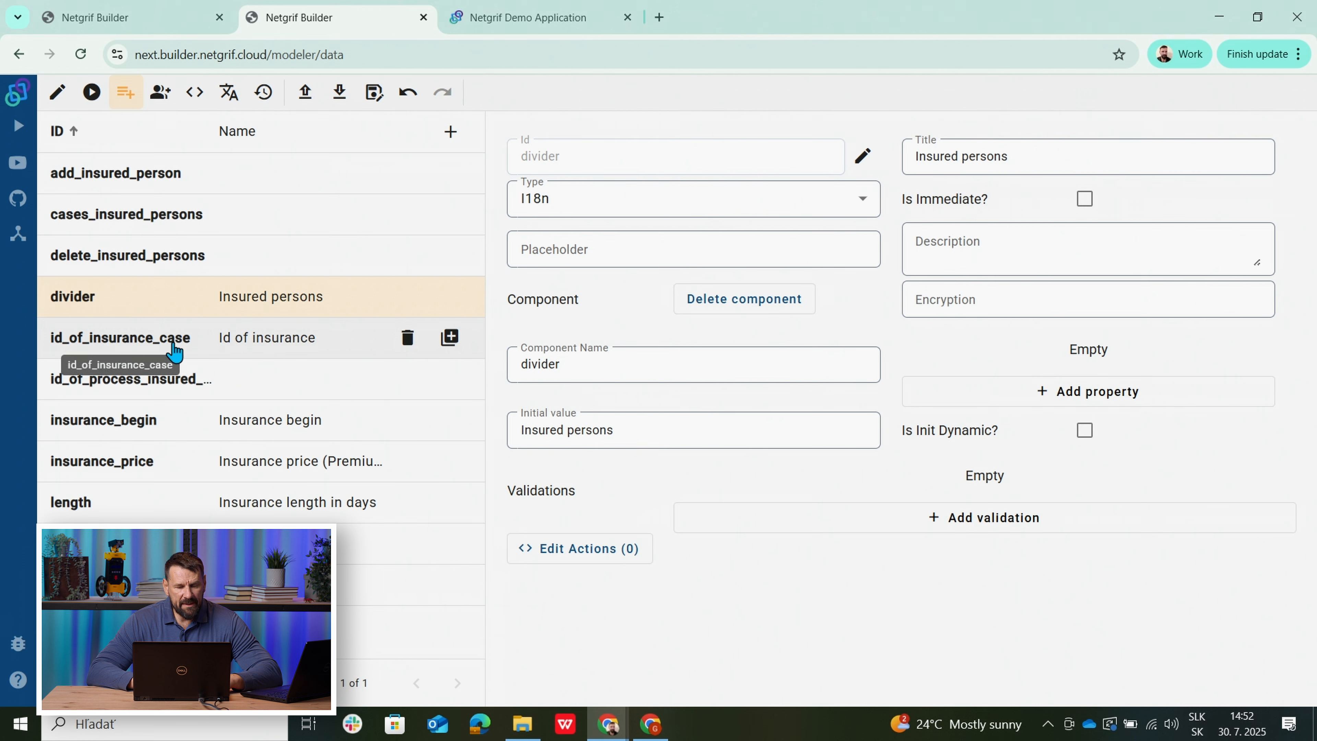
# Inspect the id_of_insurance_case, id_of_process_insured_person, cases_insured_persons, insurance_begin, insurance_price and length fields.
pyautogui.click(145, 343)
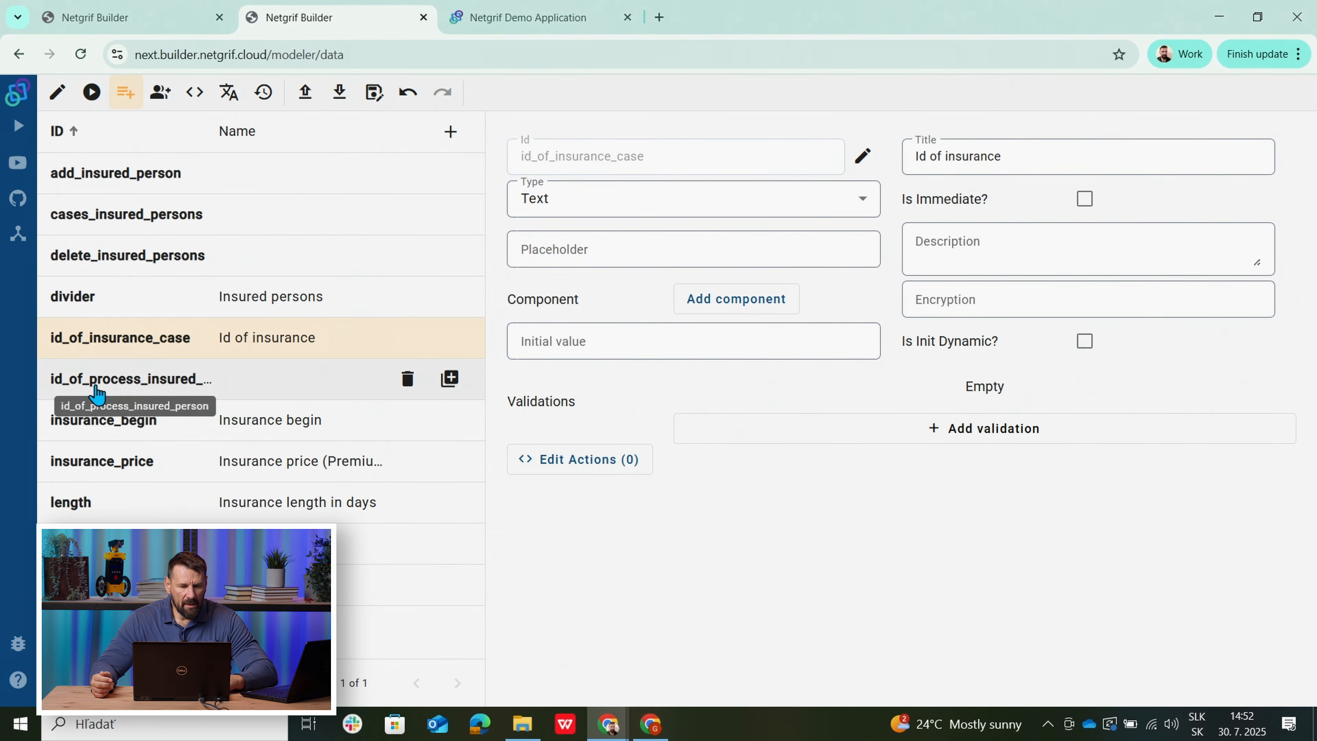
pyautogui.click(97, 393)
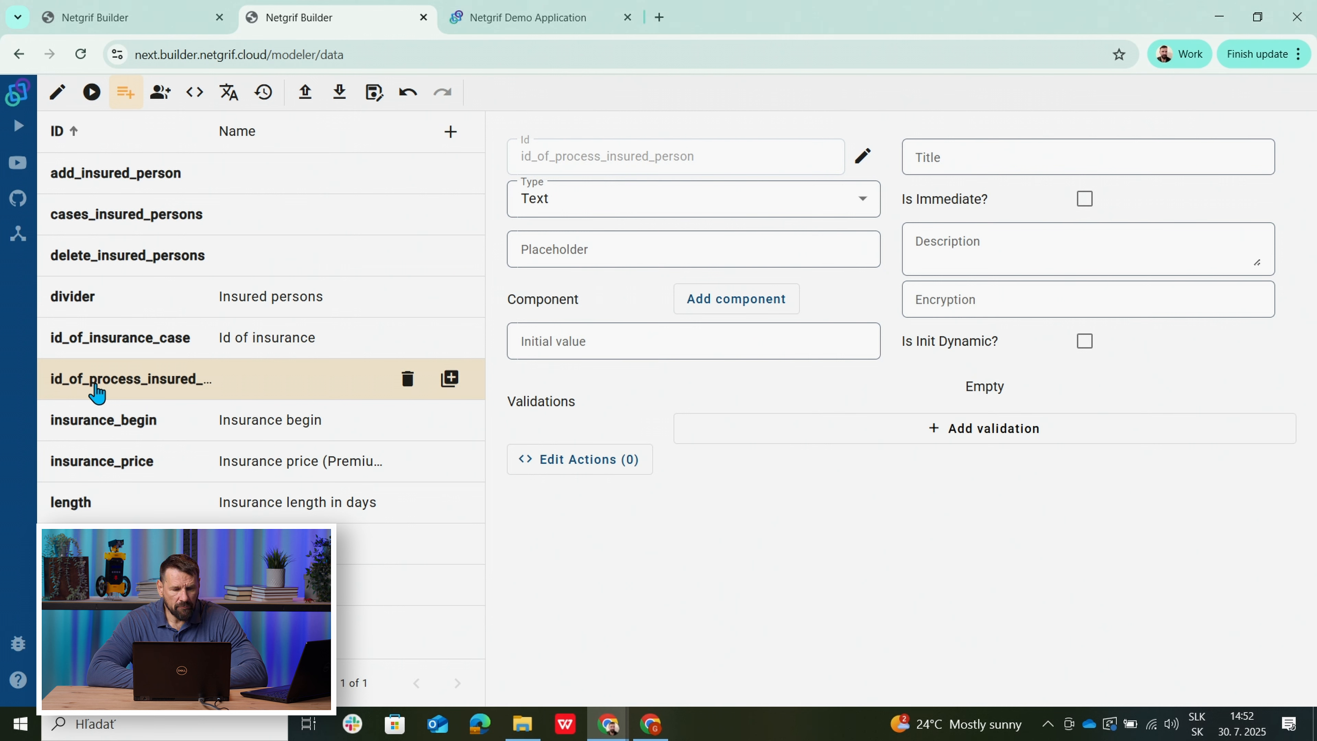
pyautogui.moveTo(96, 384); pyautogui.dragTo(45, 218)
pyautogui.click(46, 219)
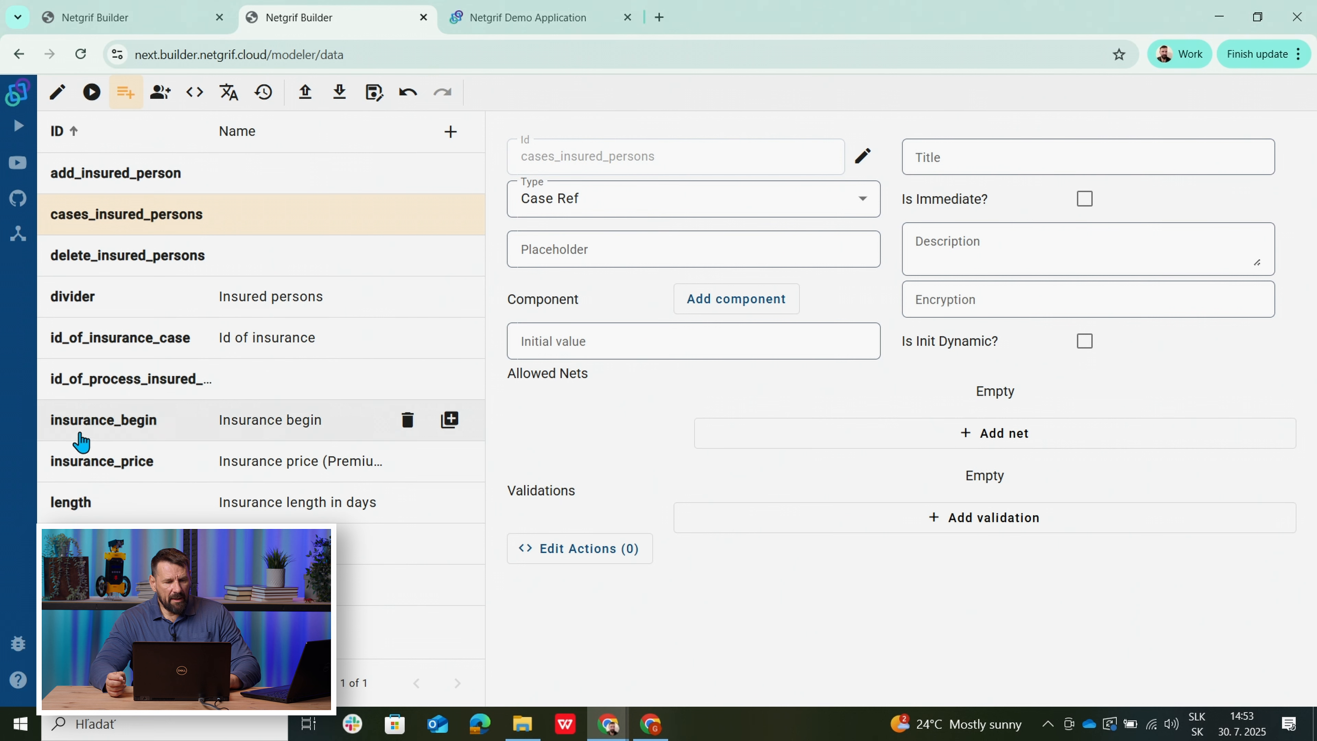
pyautogui.click(109, 427)
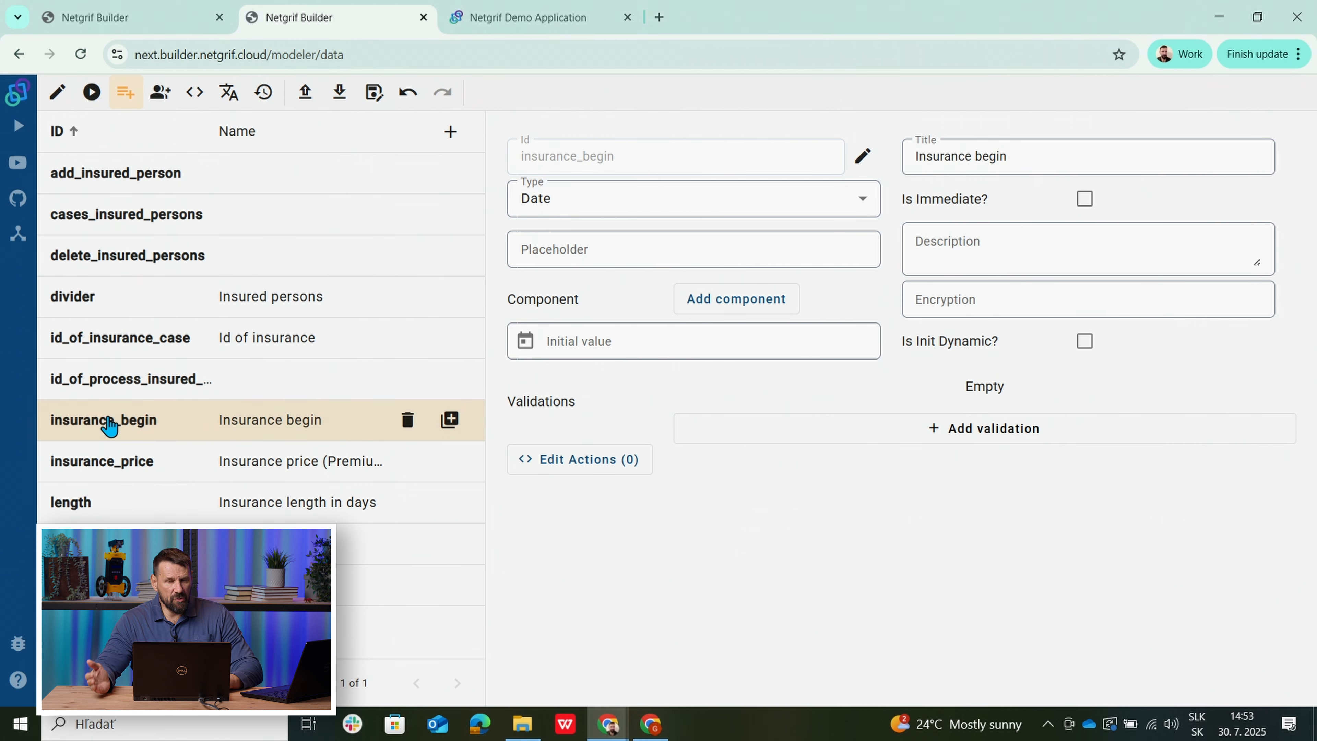
pyautogui.click(92, 466)
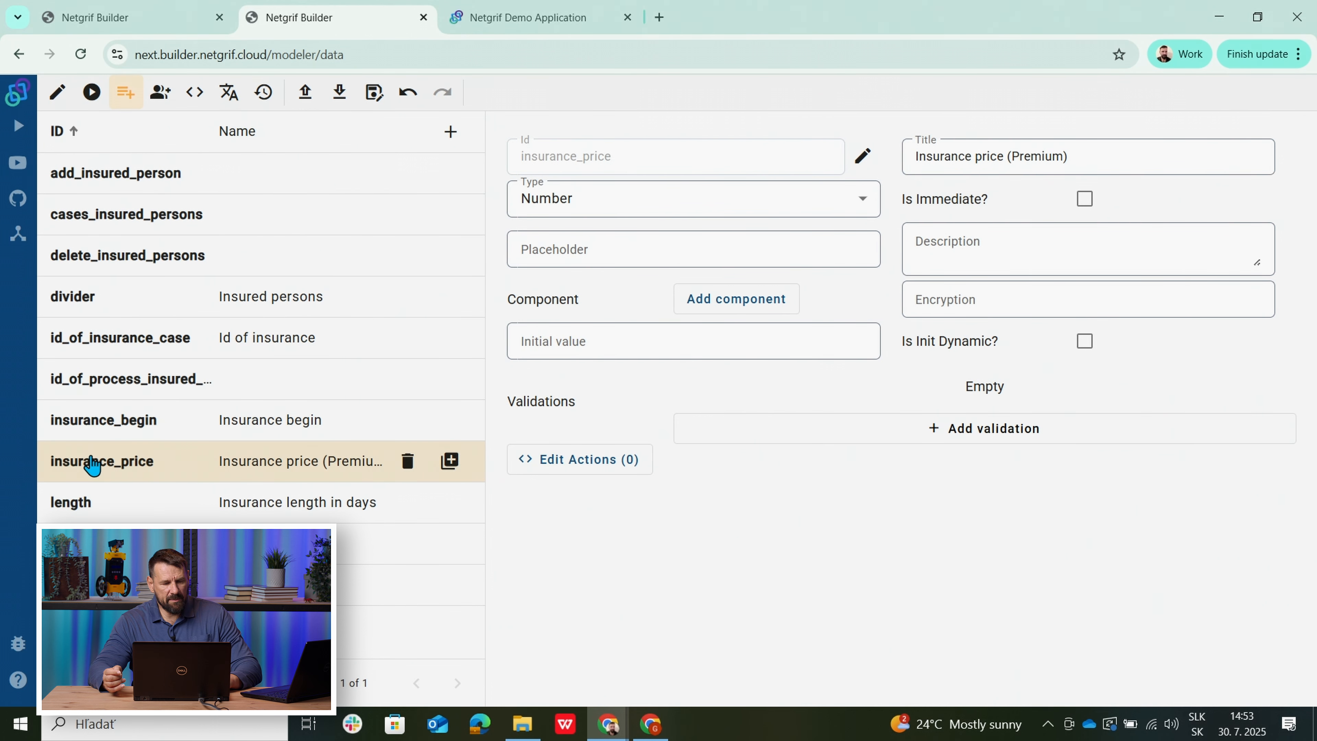
pyautogui.click(79, 506)
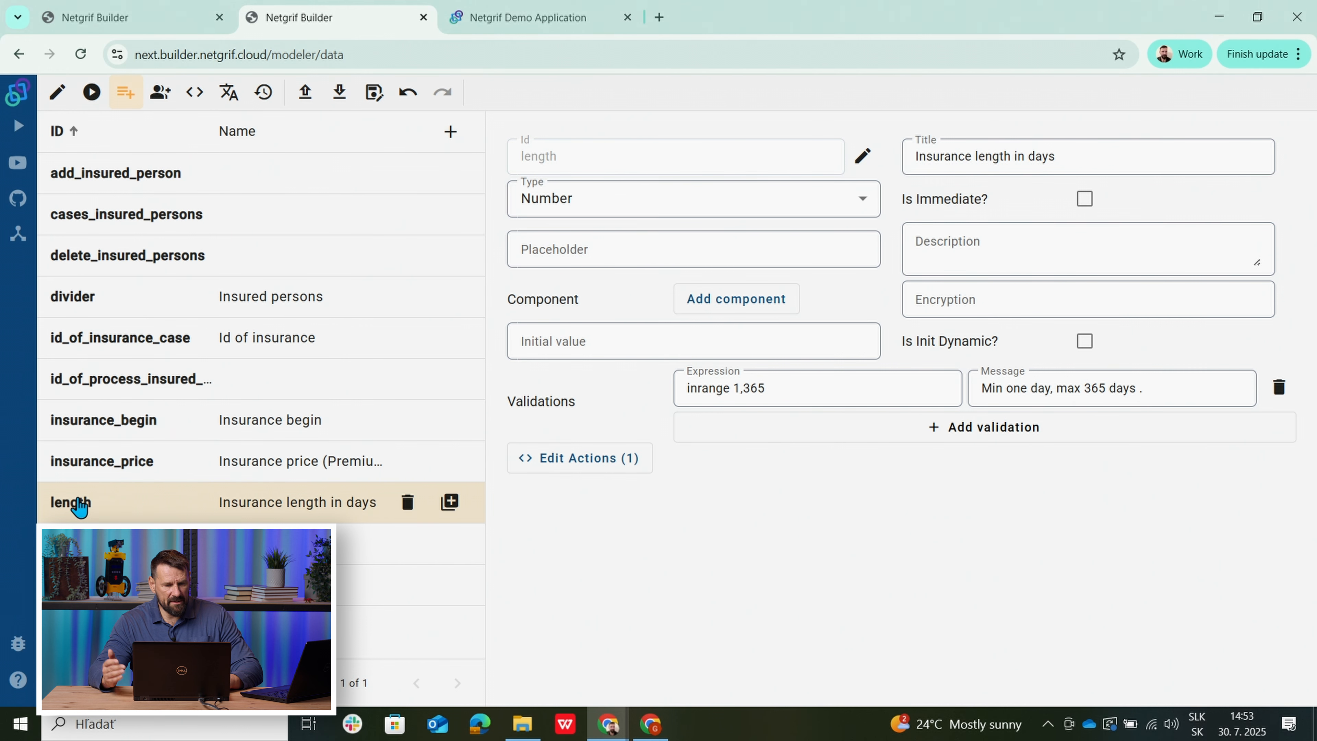
# Compare the tasks_data_of_insured_person and tasks_insured_persons Task Ref fields, then show the insured-person net.
pyautogui.click(88, 545)
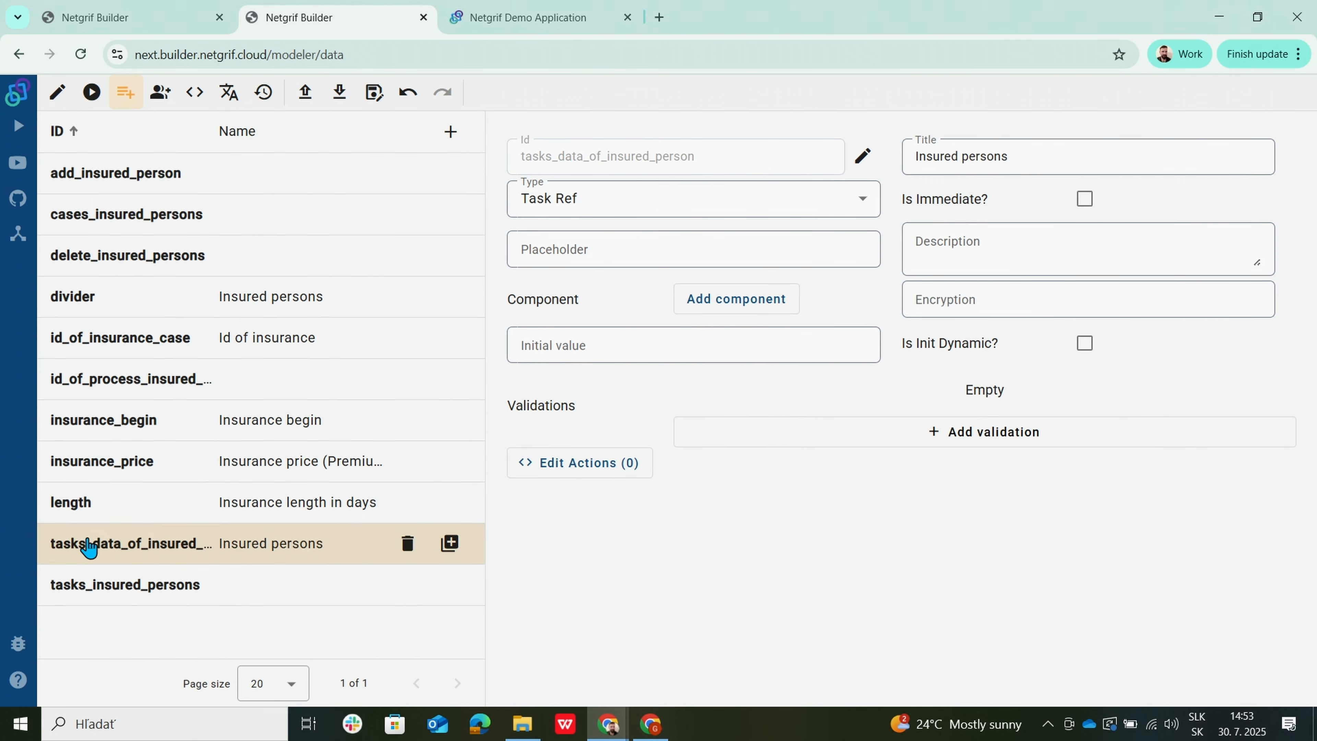
pyautogui.click(115, 596)
pyautogui.click(113, 542)
pyautogui.click(116, 586)
pyautogui.click(111, 539)
pyautogui.click(92, 18)
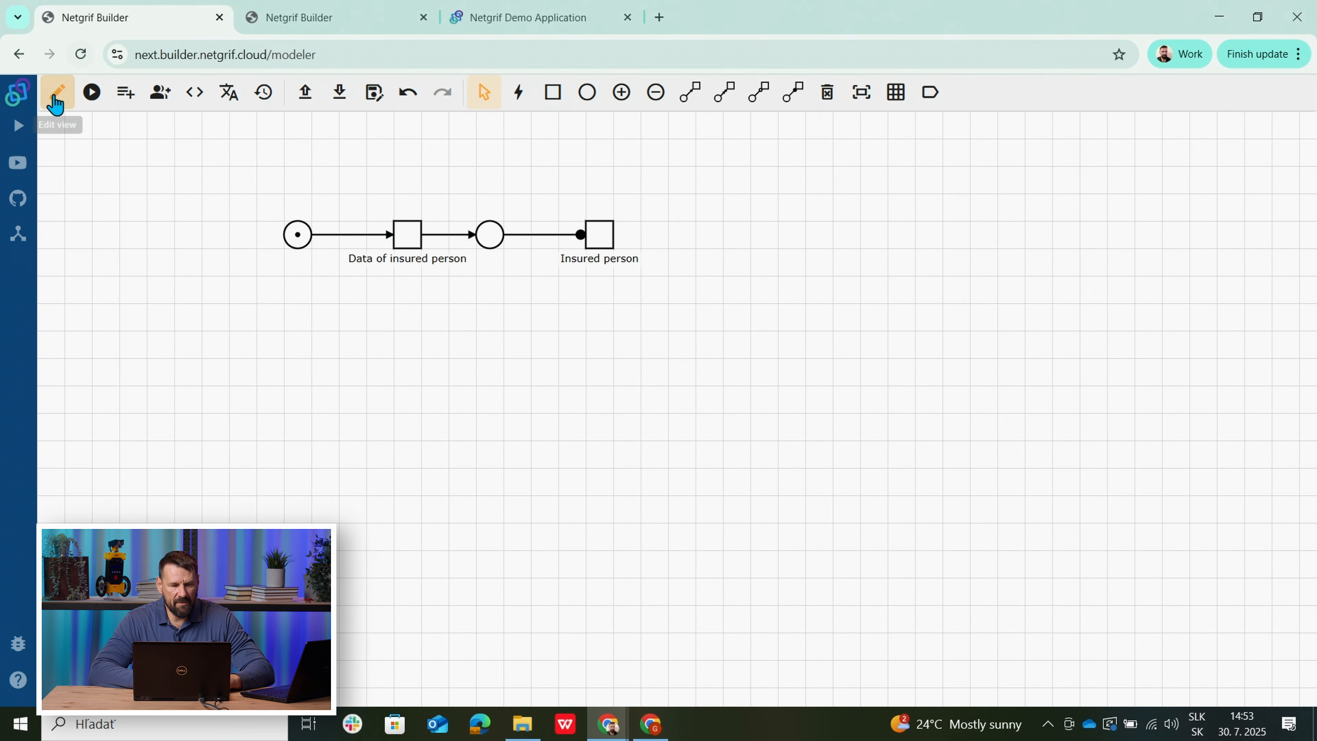
# Review the tasks_insured_persons and tasks_data_of_insured_person Task Ref fields in the second tab.
pyautogui.click(257, 21)
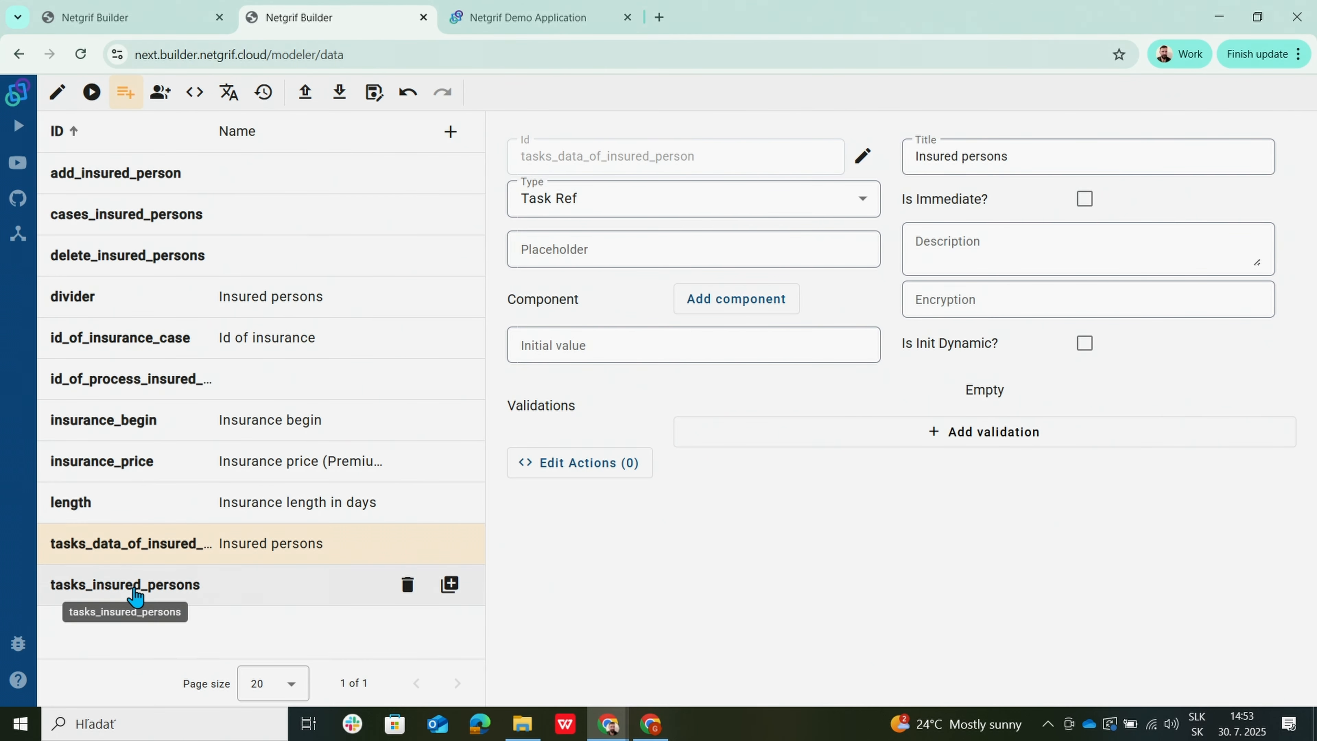
pyautogui.click(123, 586)
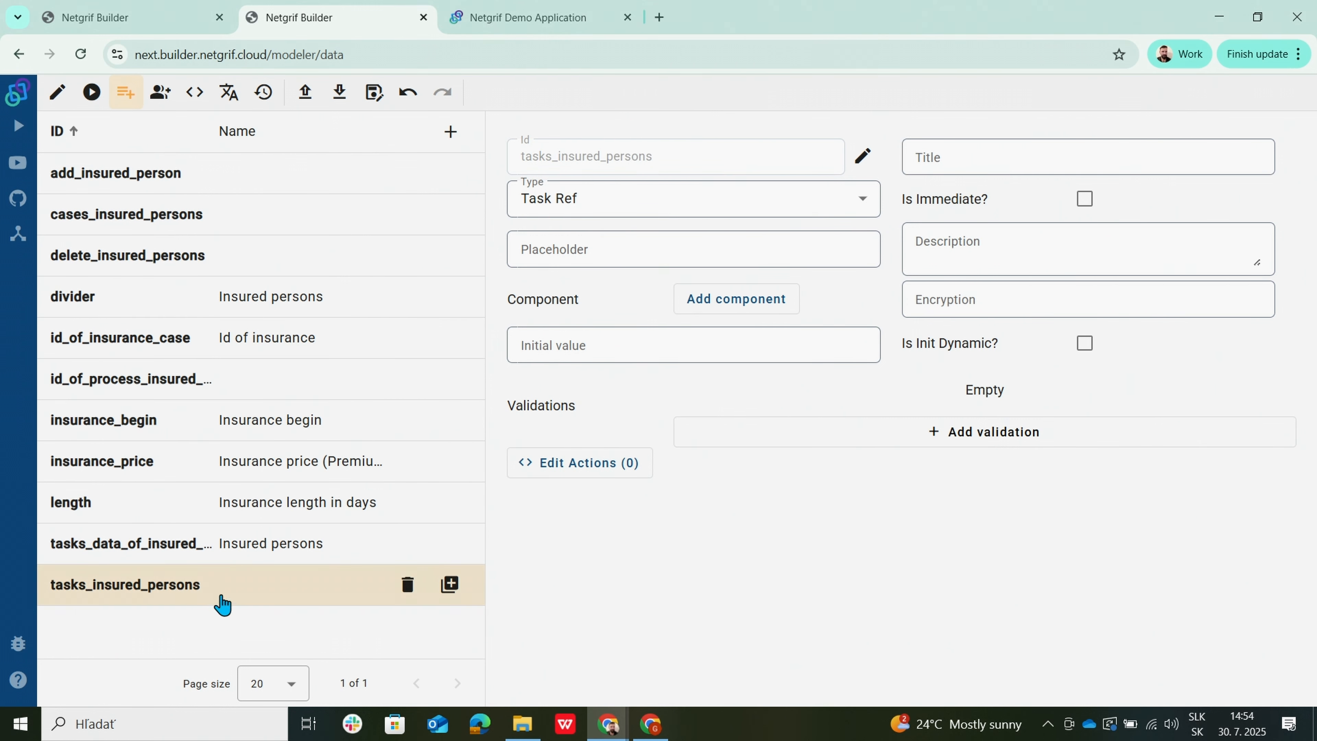
pyautogui.click(98, 24)
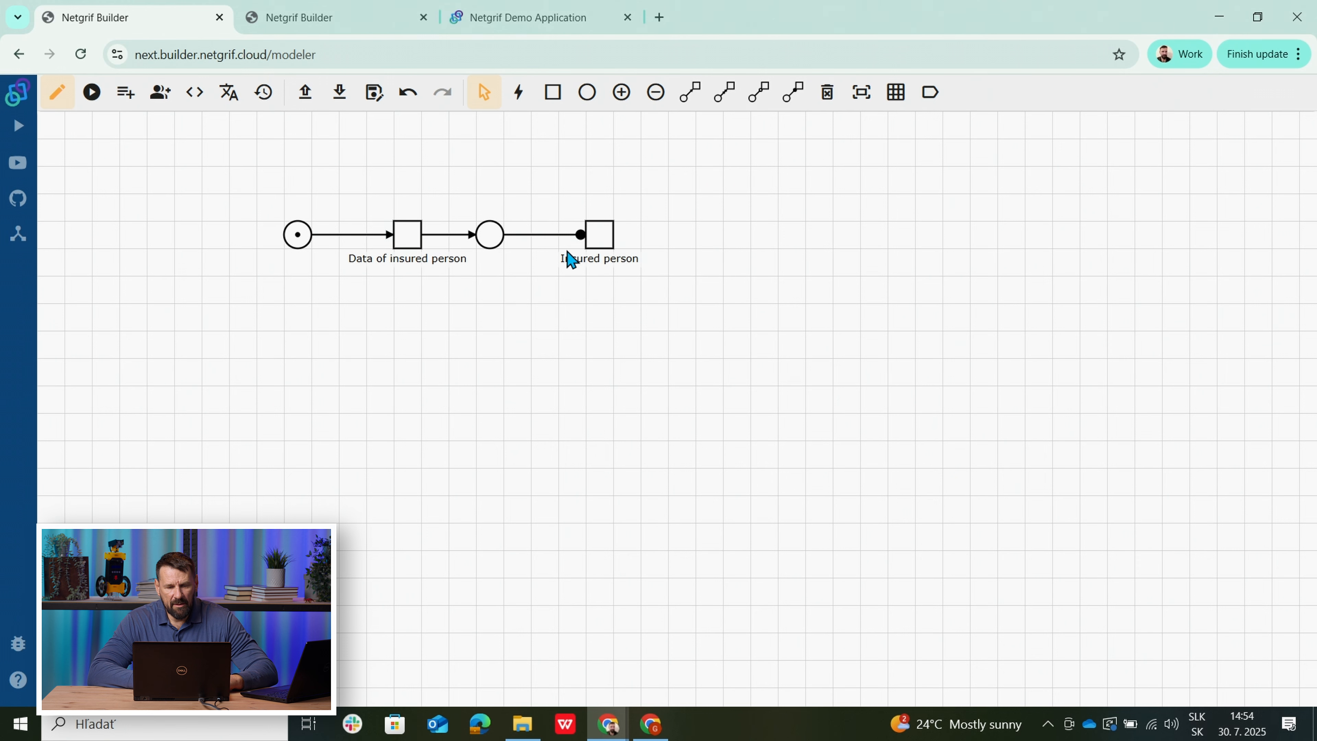
pyautogui.click(285, 22)
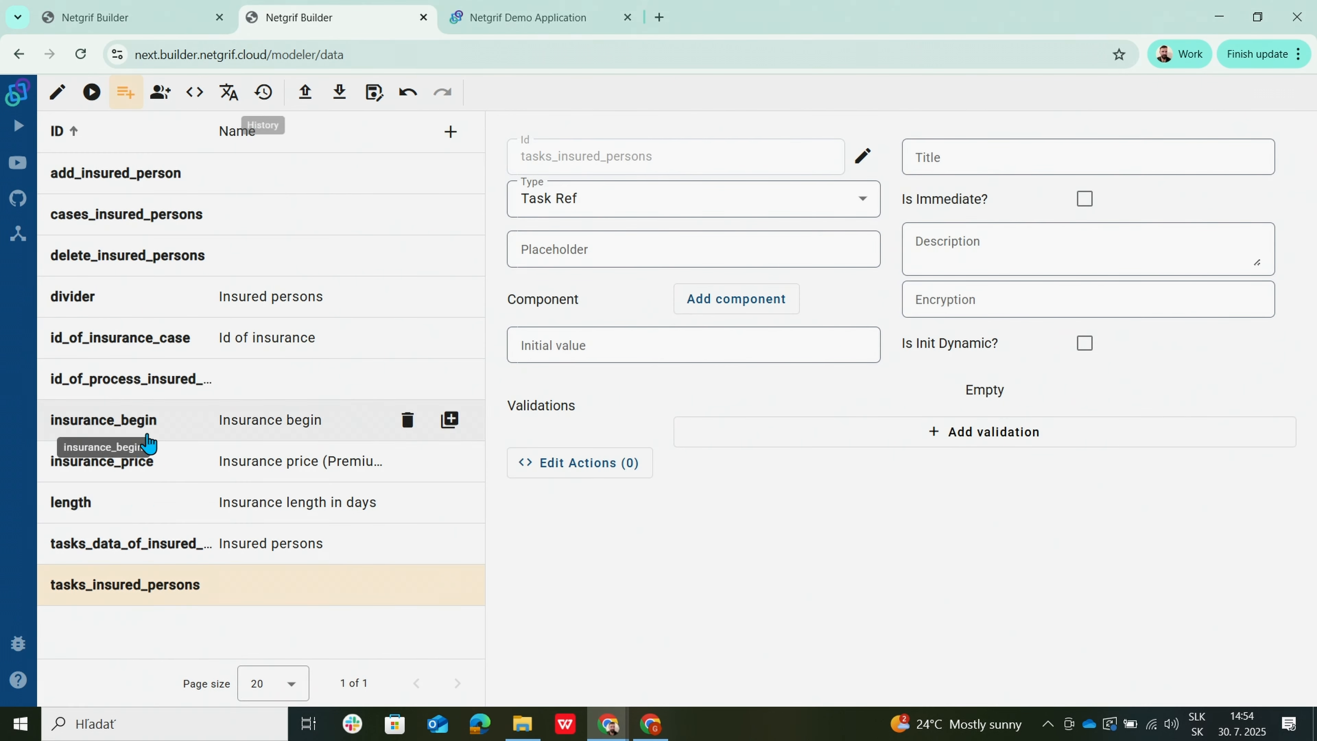
pyautogui.click(136, 550)
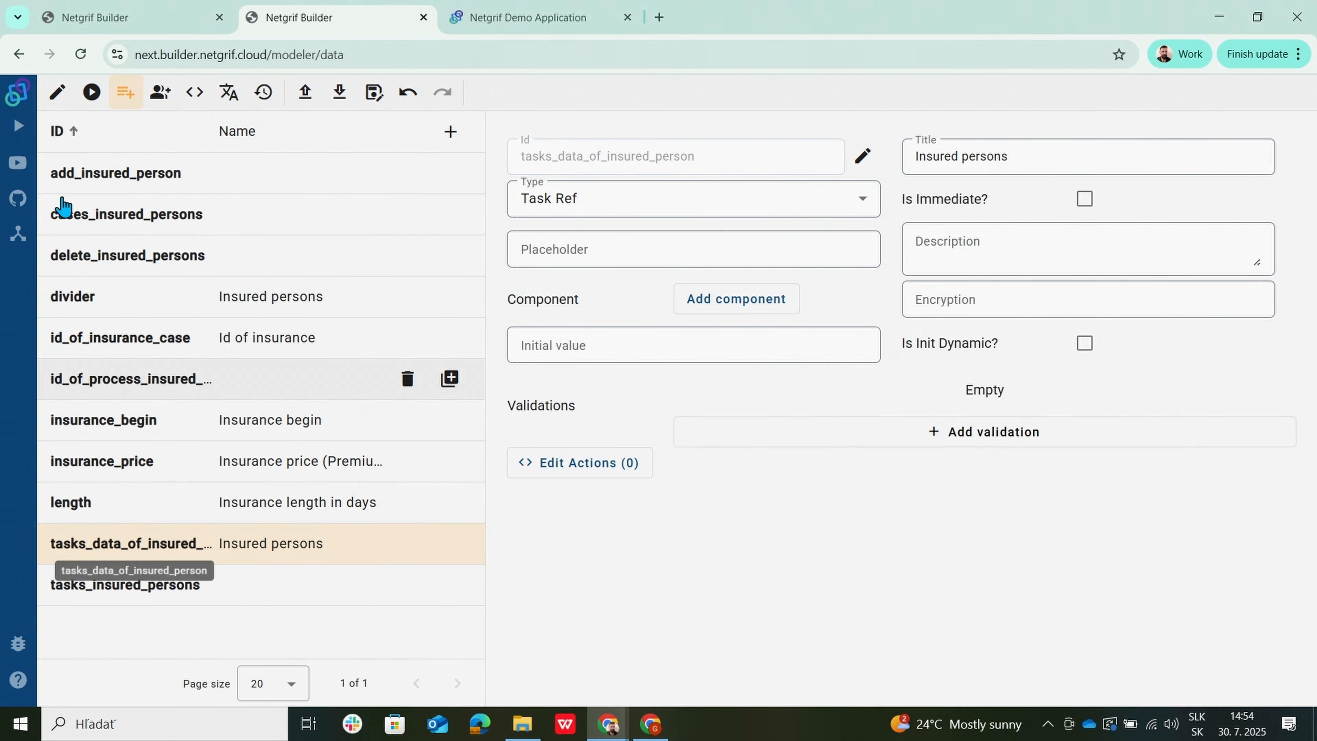
pyautogui.click(57, 92)
# Recheck the Conclude insurance contract form, then select the untitled tasks_insured_persons Task Ref field.
pyautogui.rightClick(420, 238)
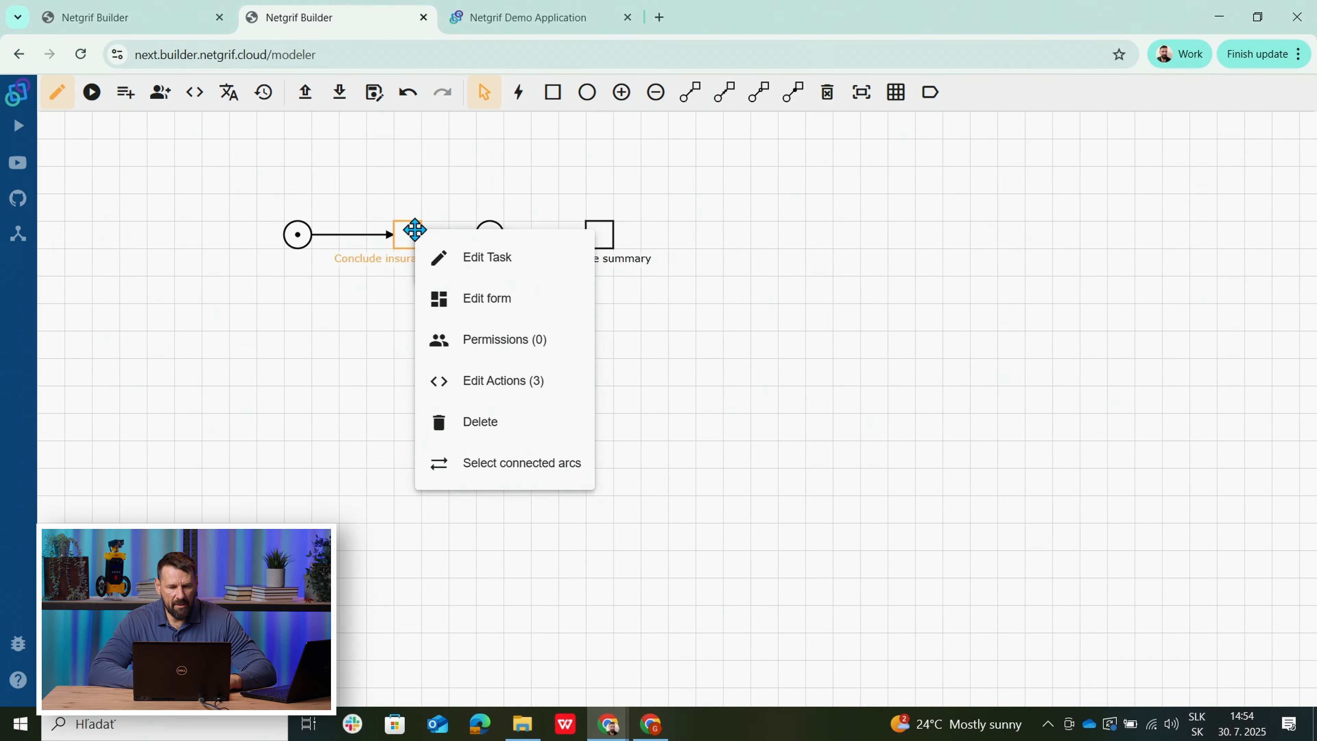
pyautogui.click(472, 306)
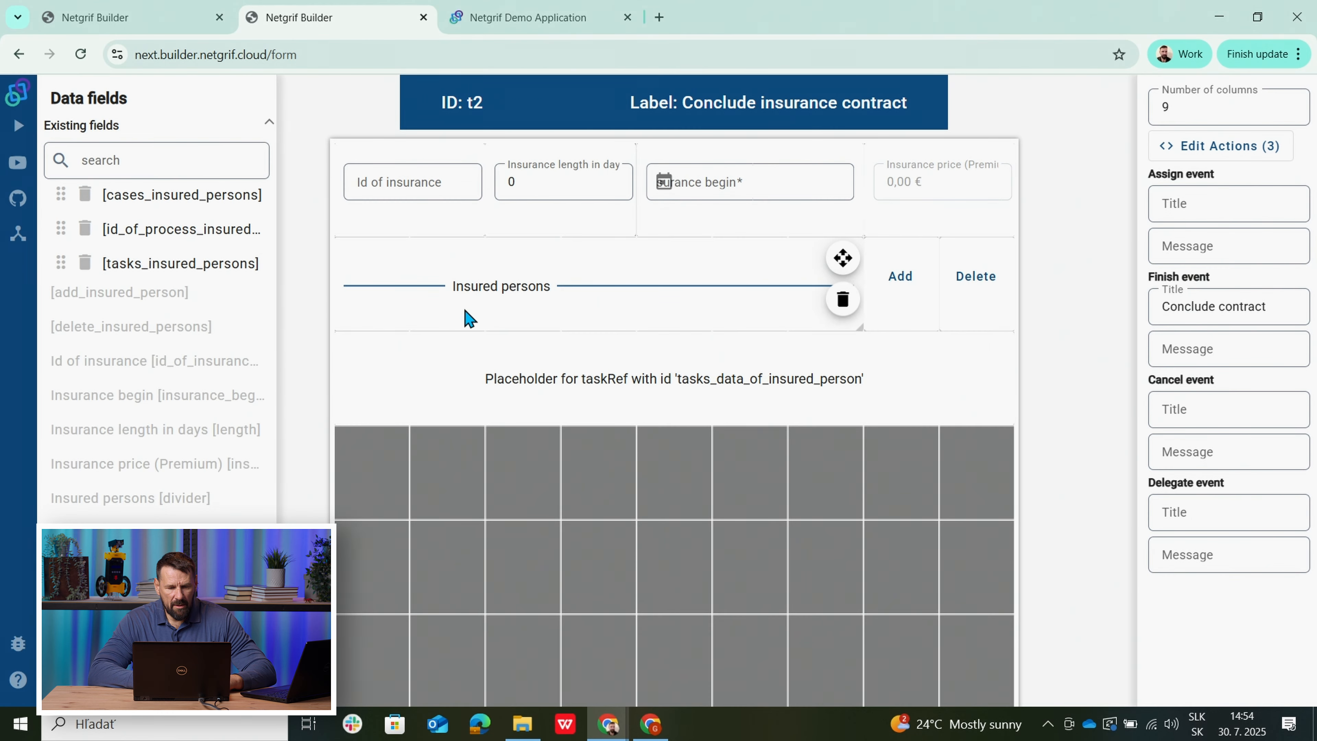
pyautogui.moveTo(532, 377)
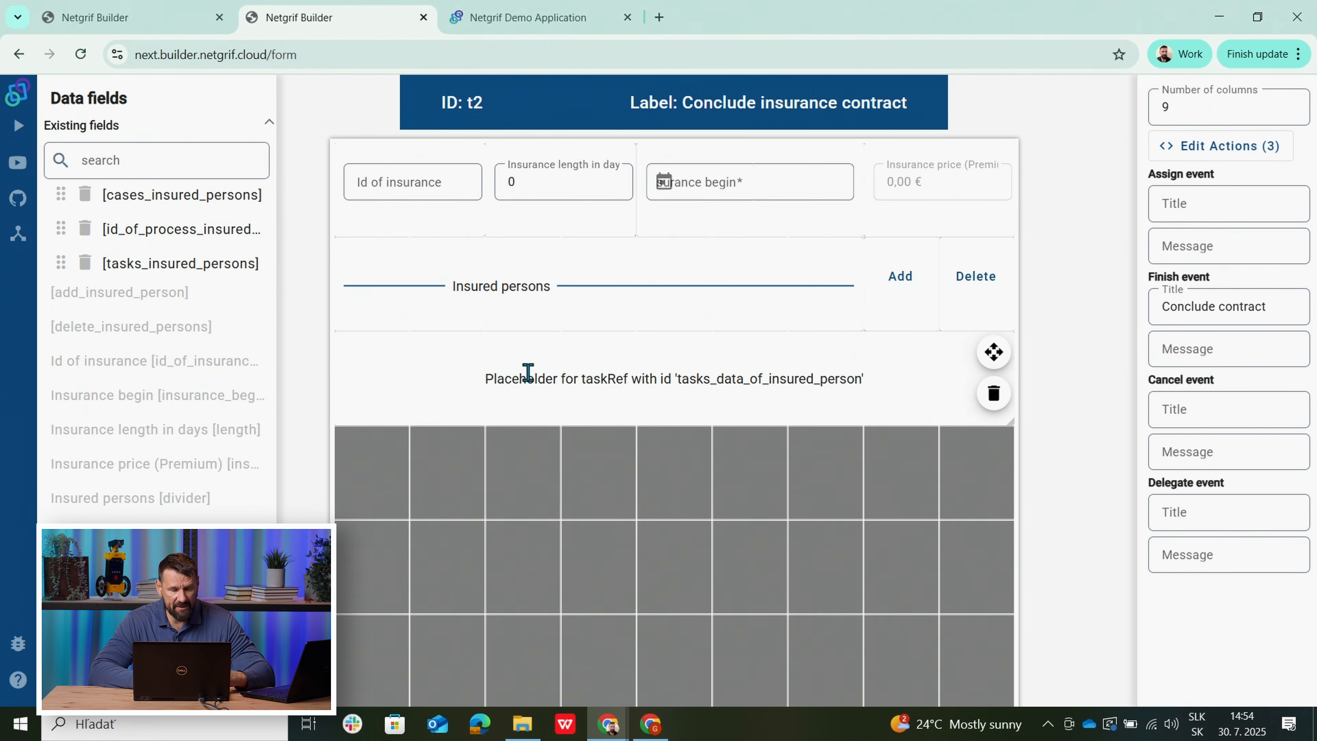
pyautogui.click(106, 617)
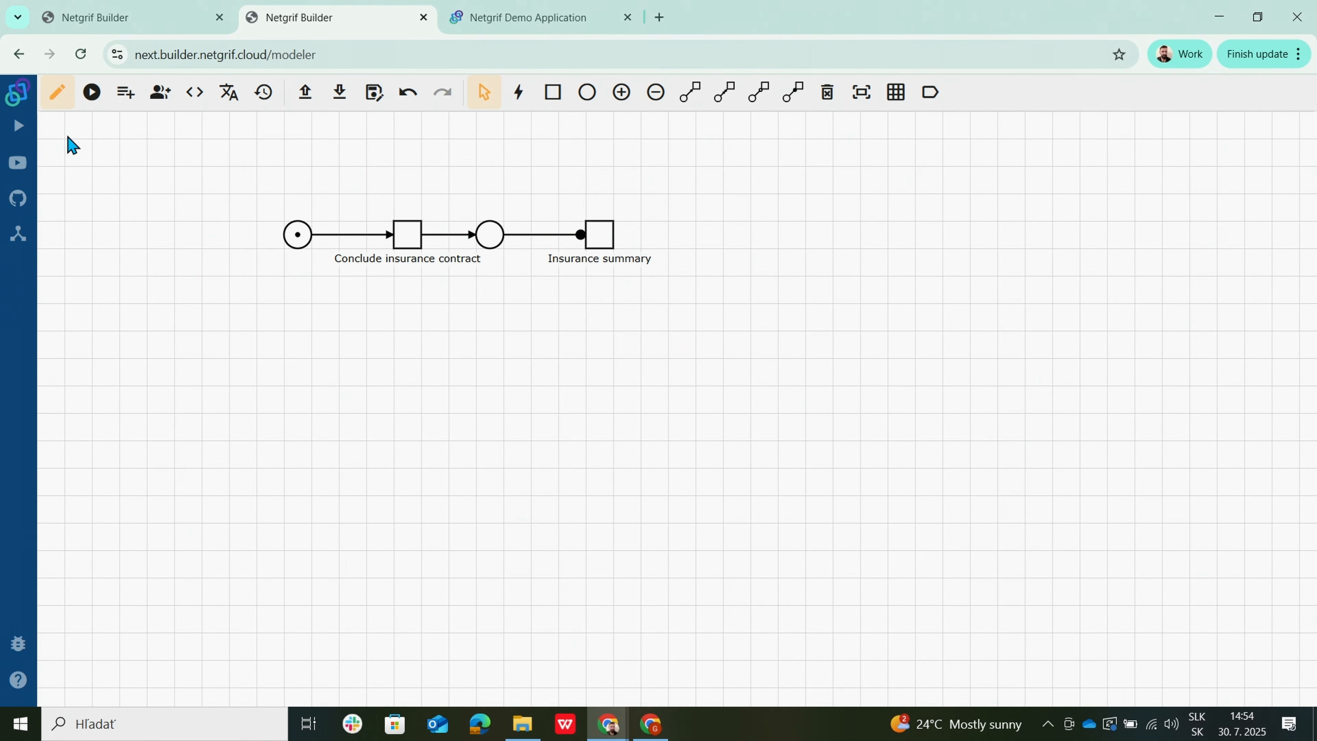
pyautogui.click(126, 92)
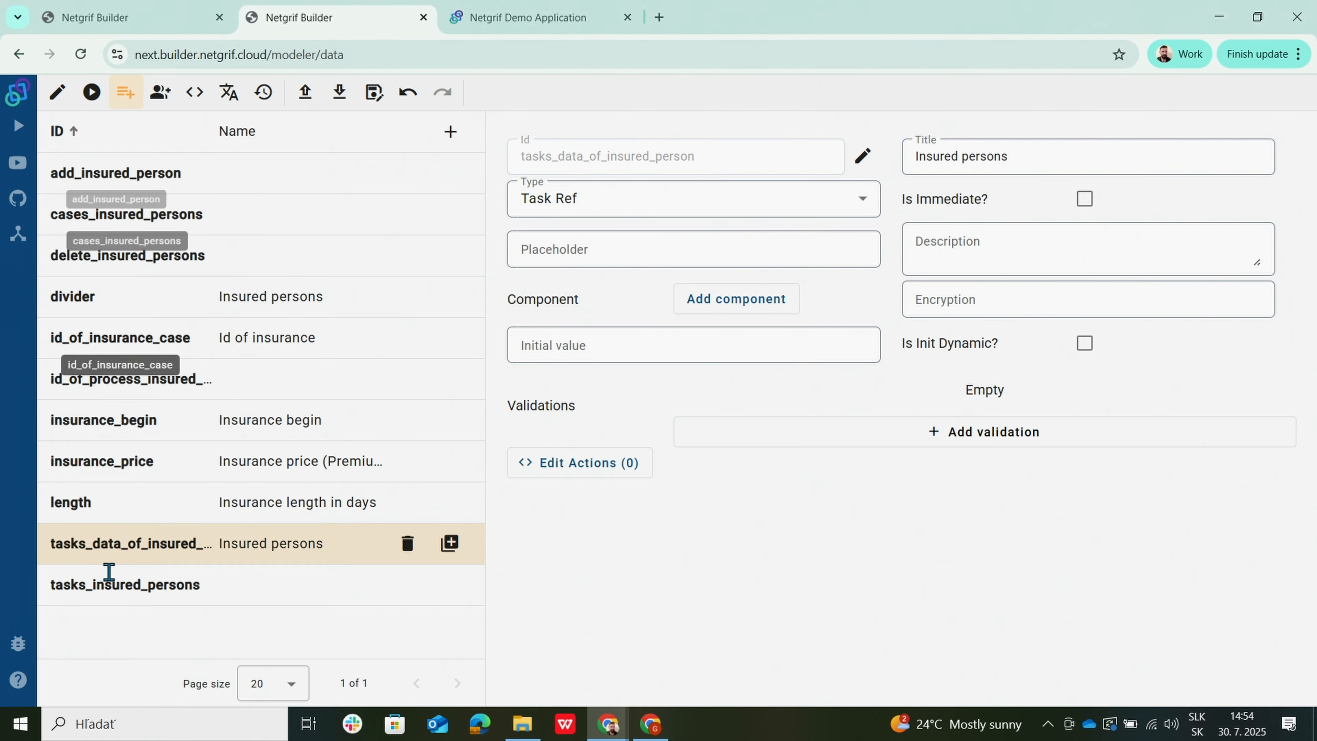
pyautogui.click(88, 597)
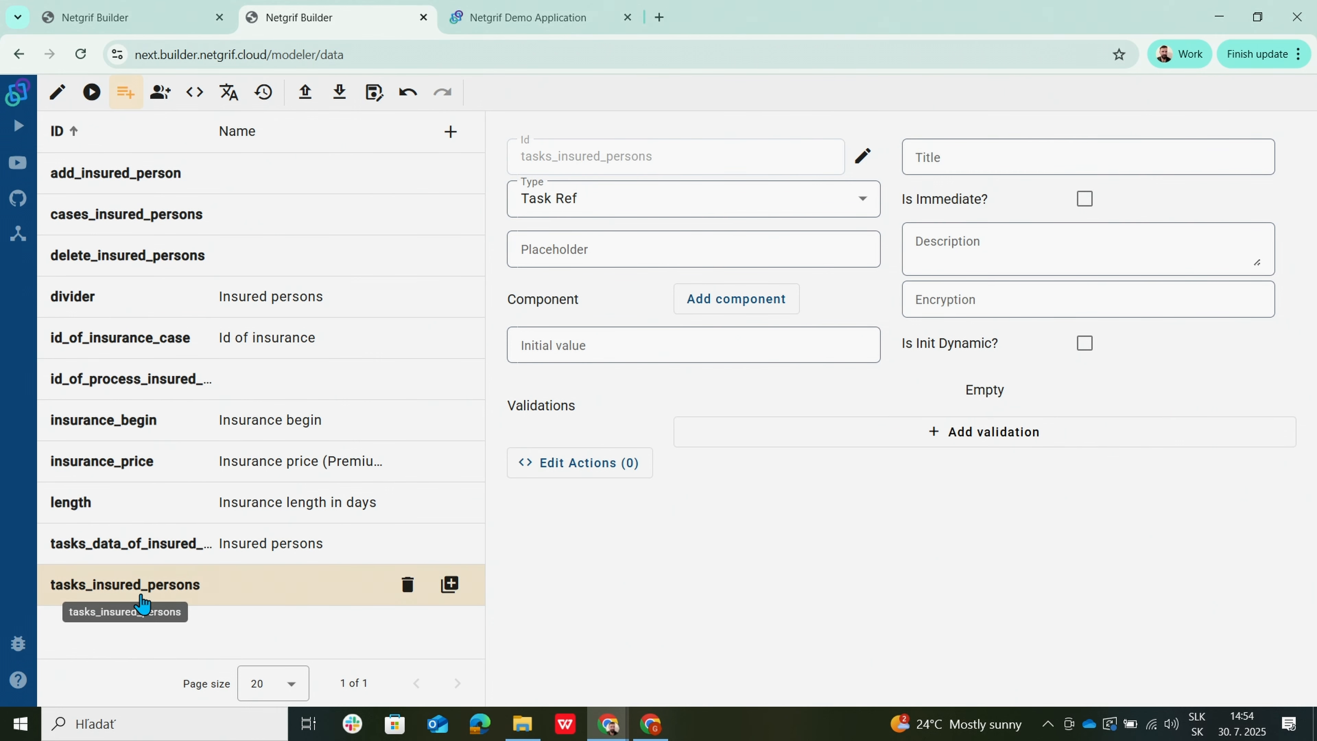
# Review the Insurance summary task's form and return to the process net.
pyautogui.click(56, 93)
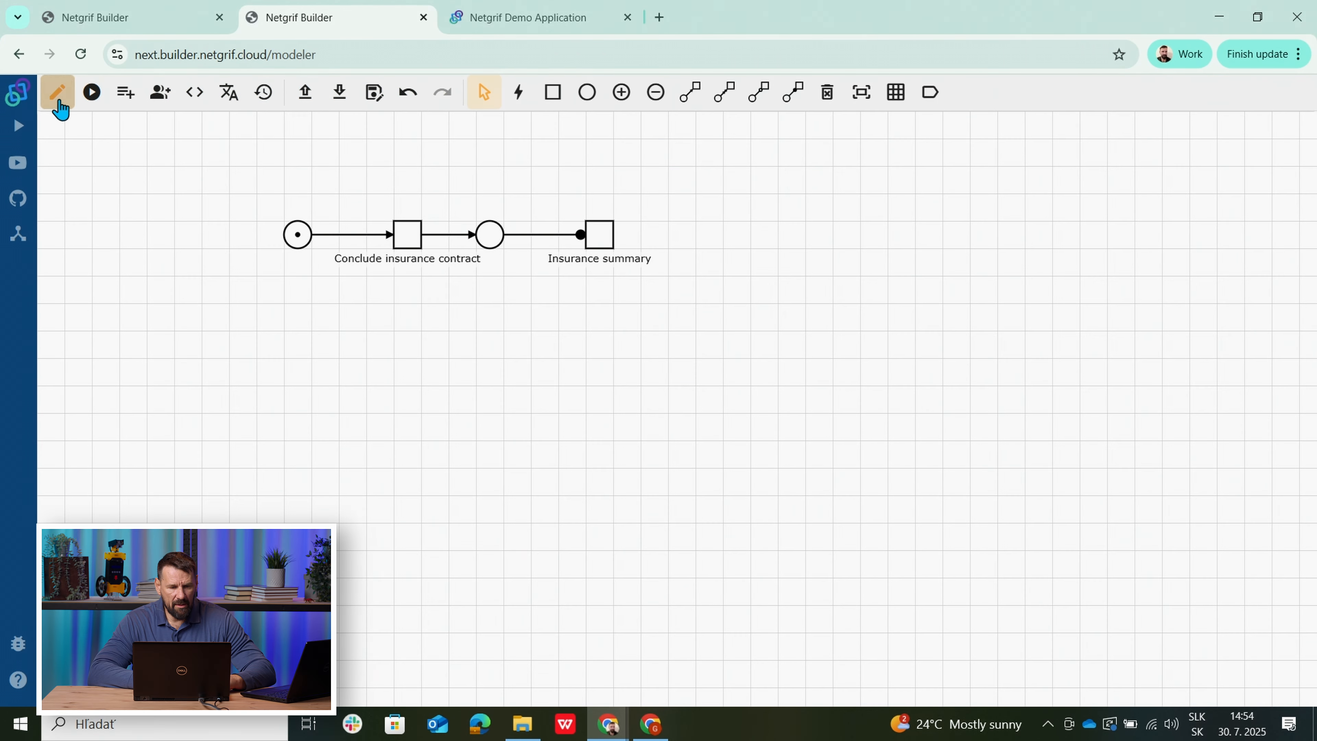
pyautogui.click(602, 236)
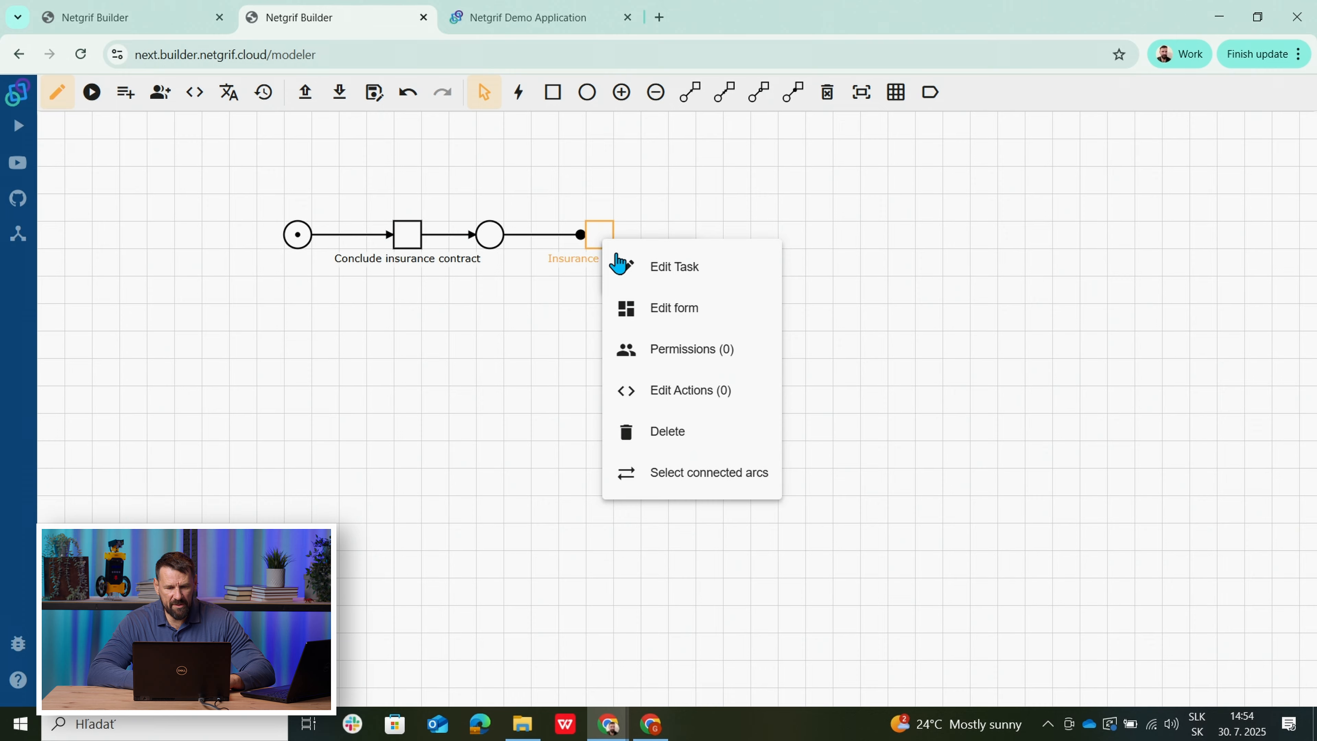
pyautogui.click(661, 310)
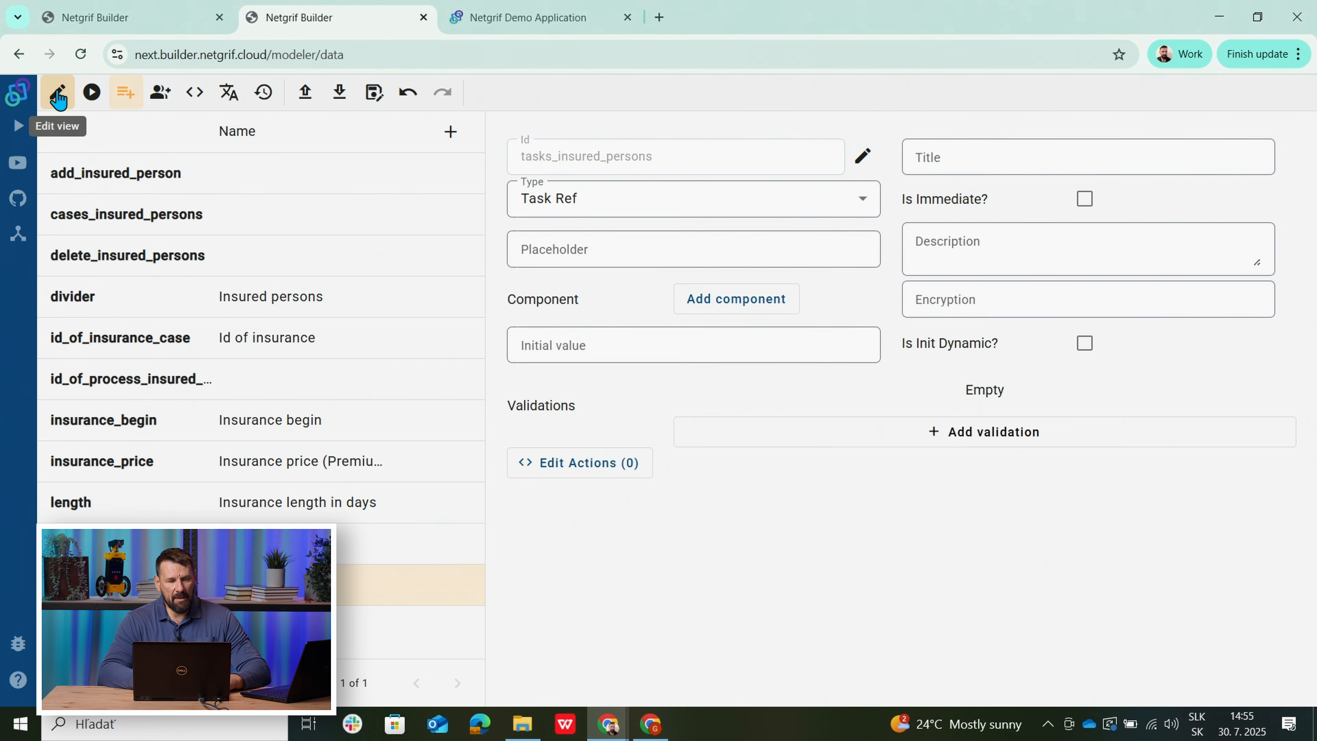
pyautogui.click(58, 98)
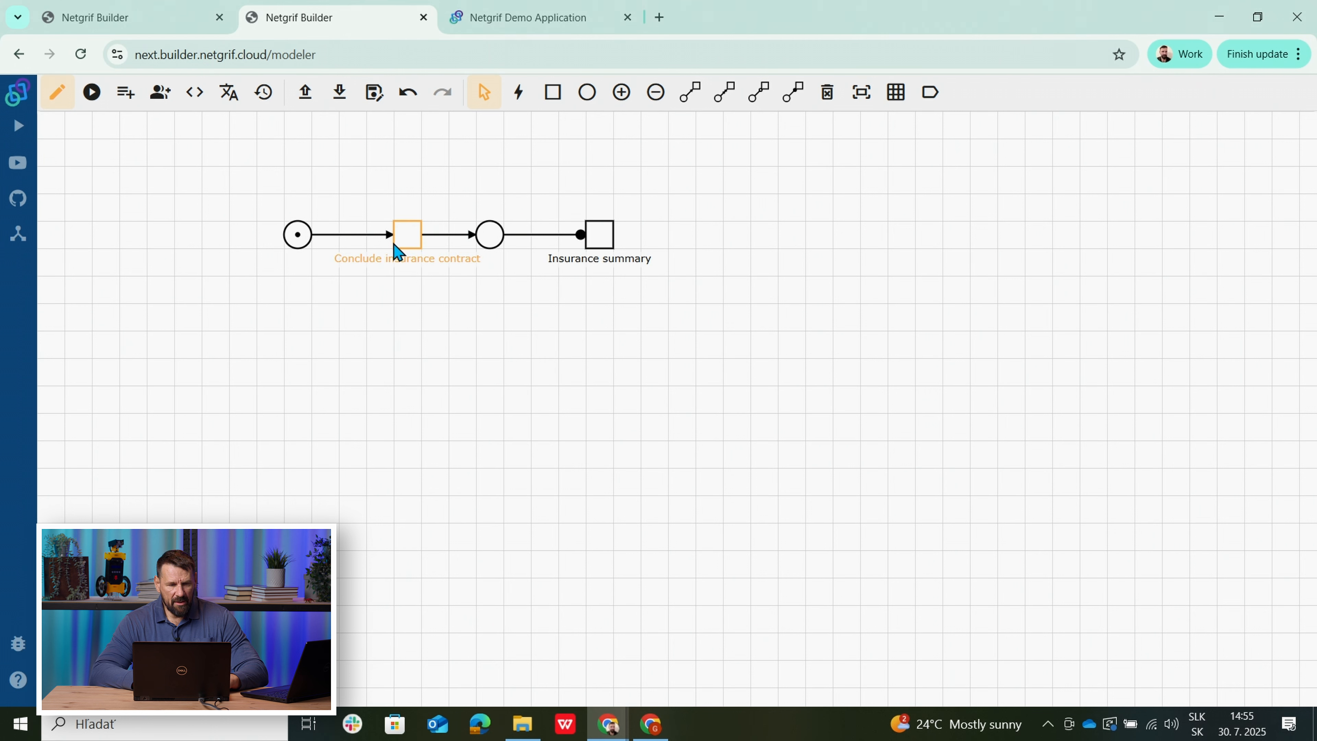
# Create a new Travel insurance case from All Cases in the Demo Application.
pyautogui.click(511, 17)
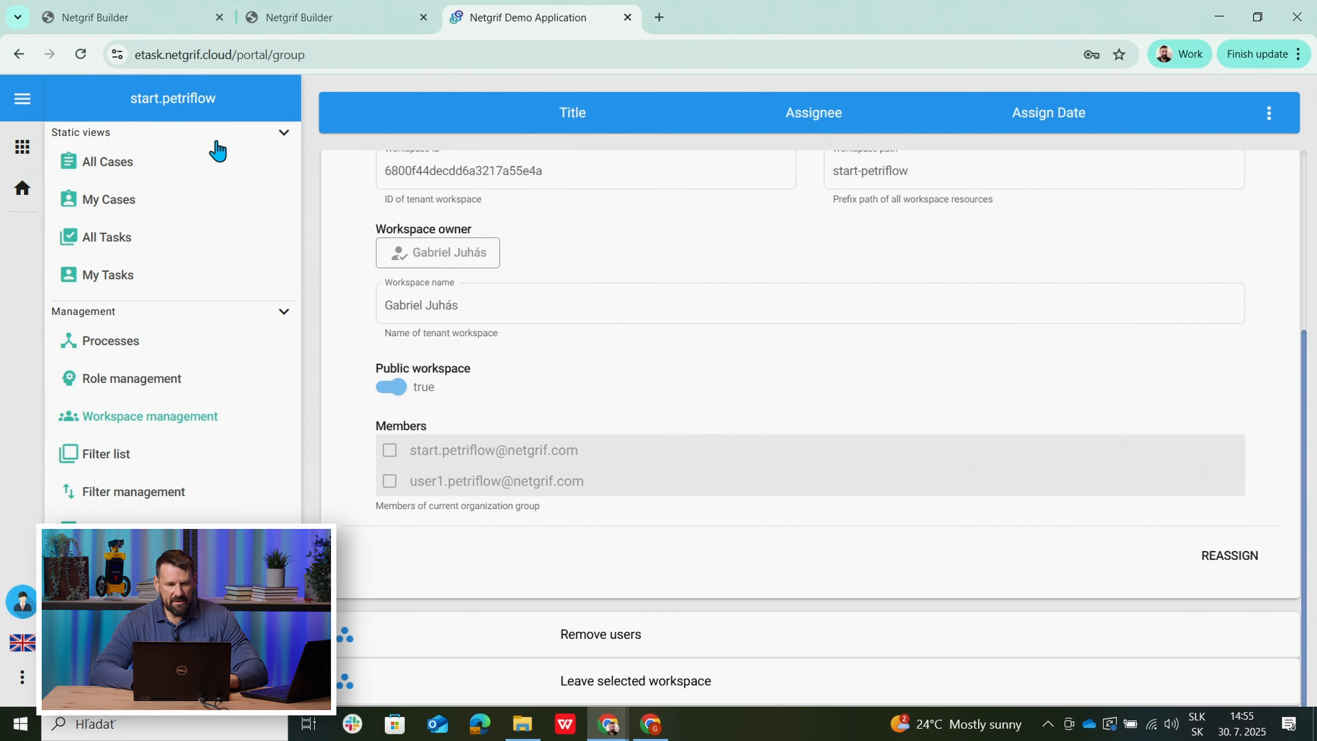
pyautogui.click(124, 167)
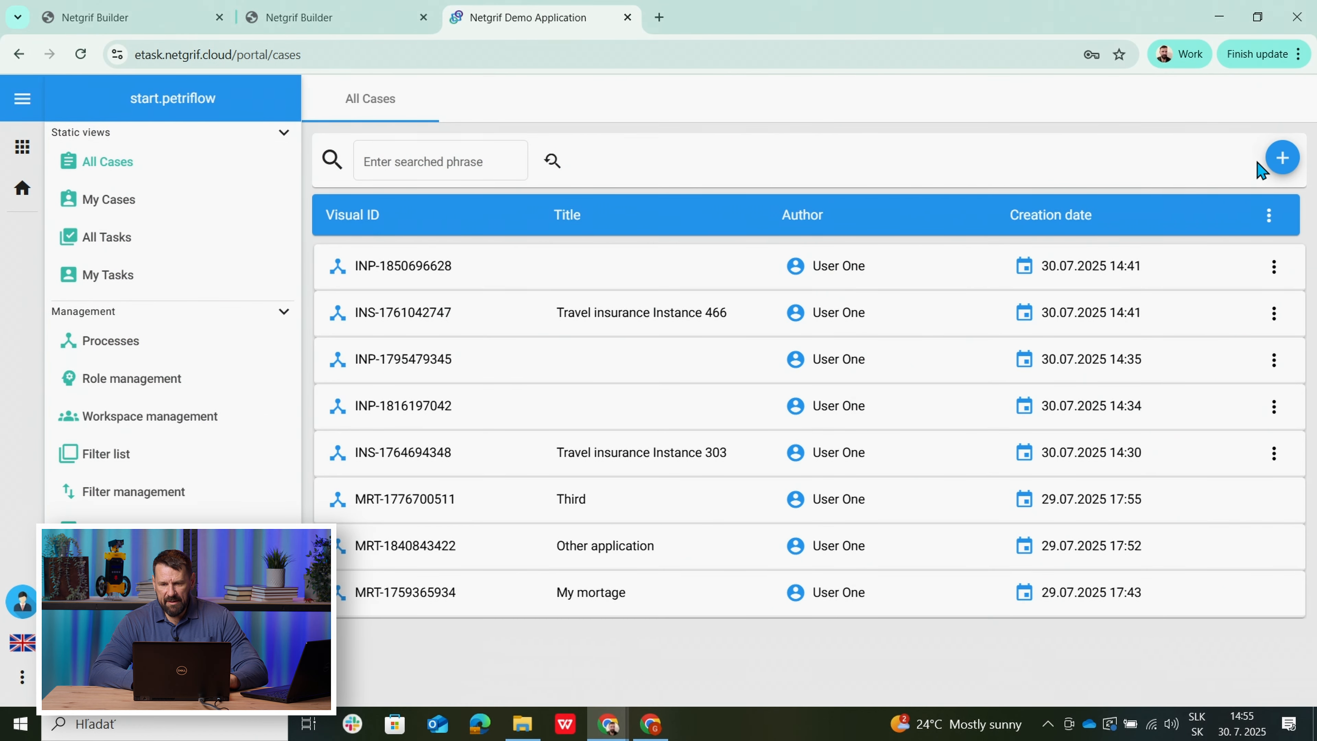
pyautogui.click(1281, 158)
pyautogui.click(1151, 210)
pyautogui.click(1117, 422)
pyautogui.click(1054, 274)
pyautogui.click(1109, 335)
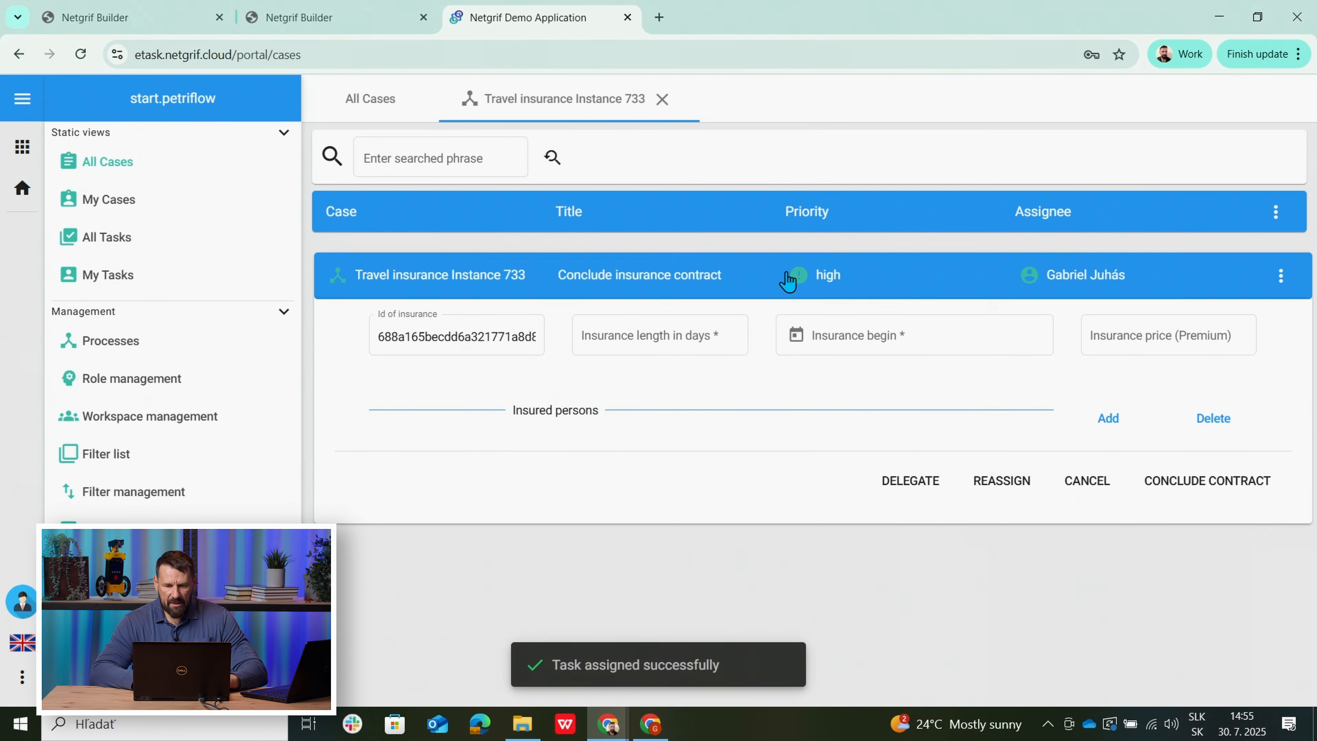
# Check the contract task's actions, then select Conclude insurance contract in the Builder.
pyautogui.click(1280, 280)
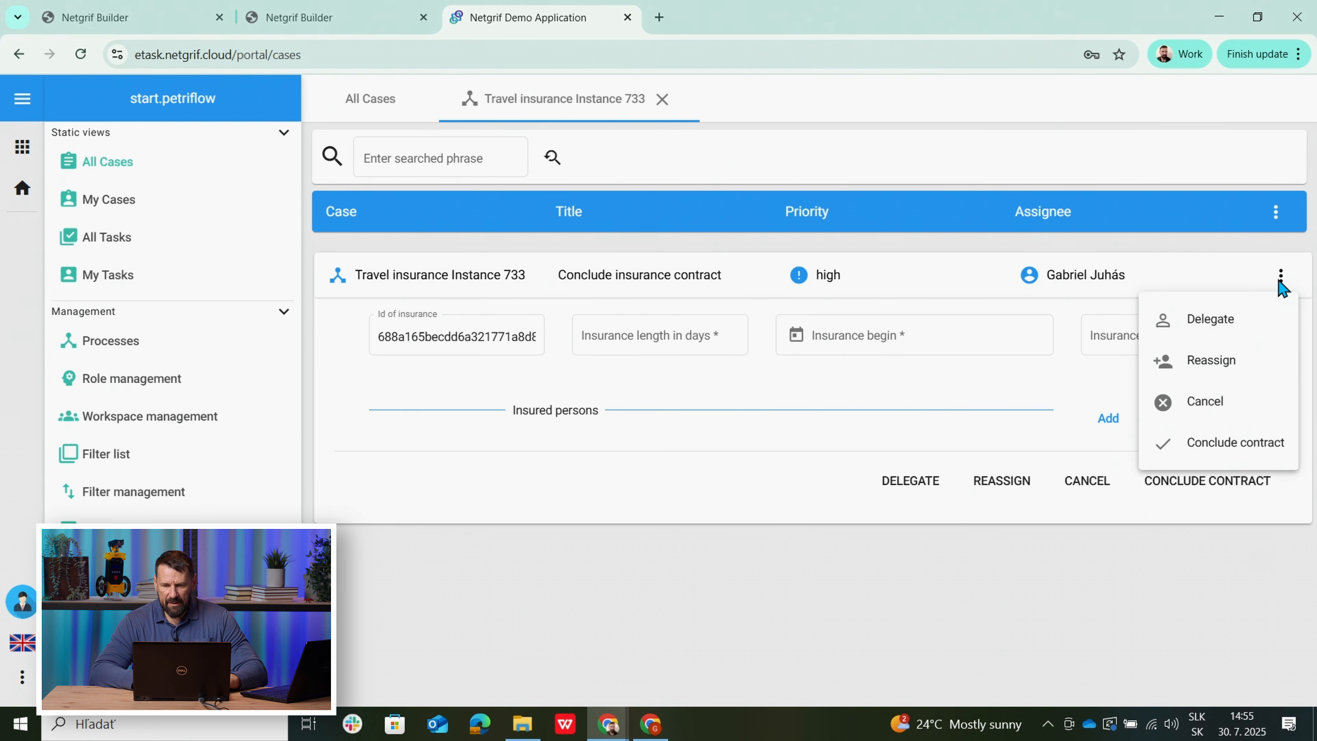
pyautogui.click(345, 19)
pyautogui.click(403, 234)
pyautogui.rightClick(404, 240)
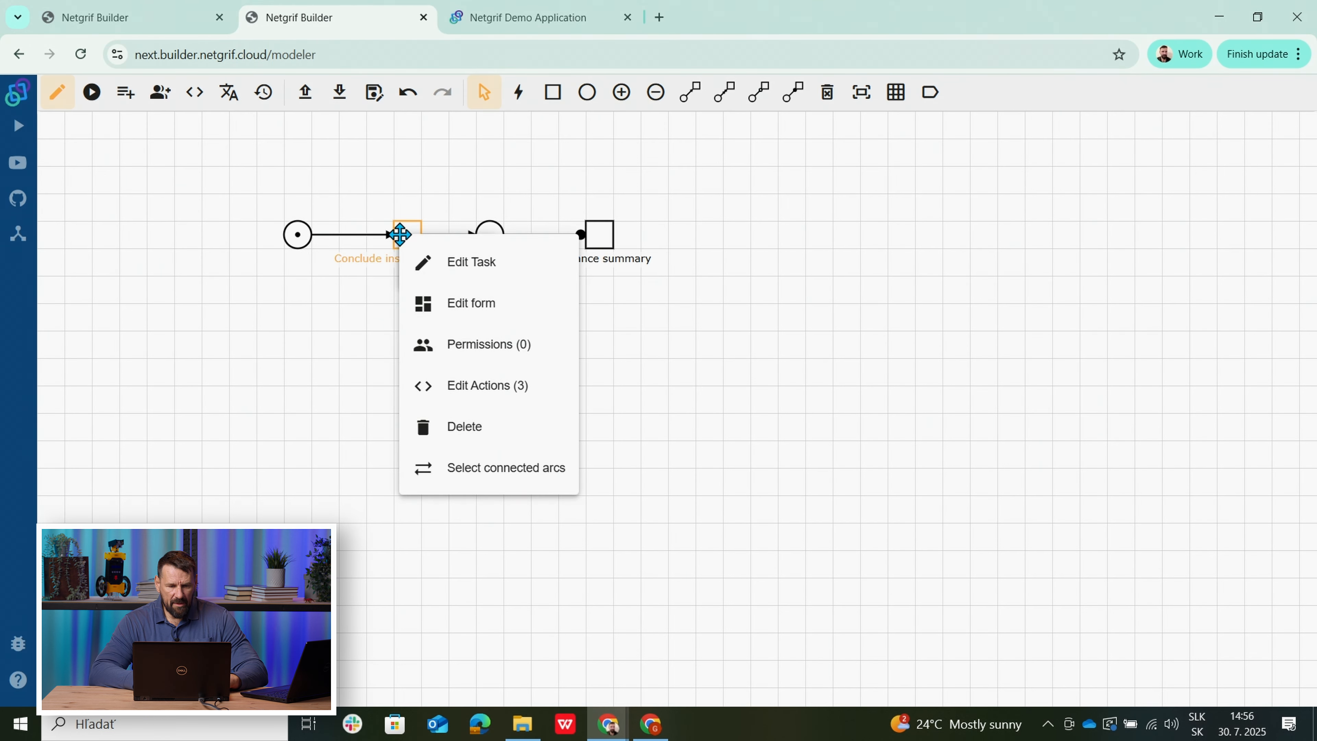
pyautogui.click(459, 270)
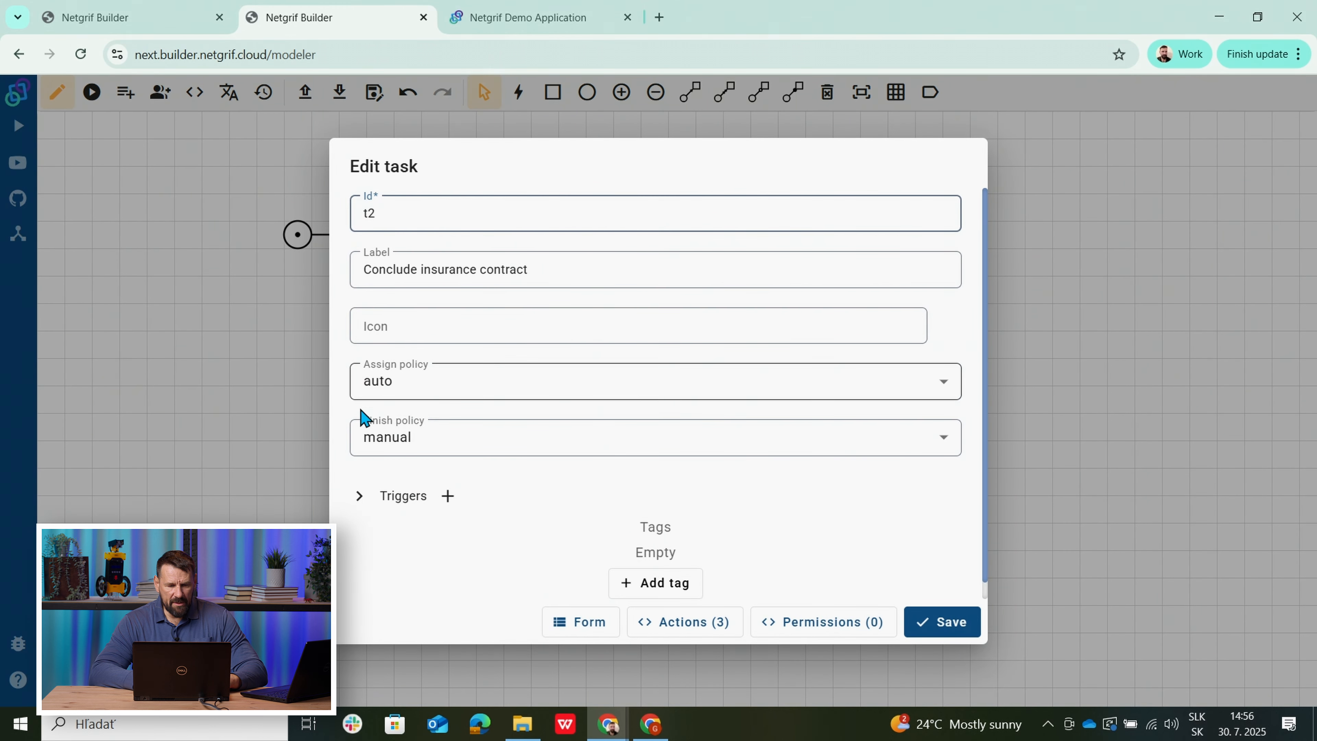
pyautogui.click(275, 399)
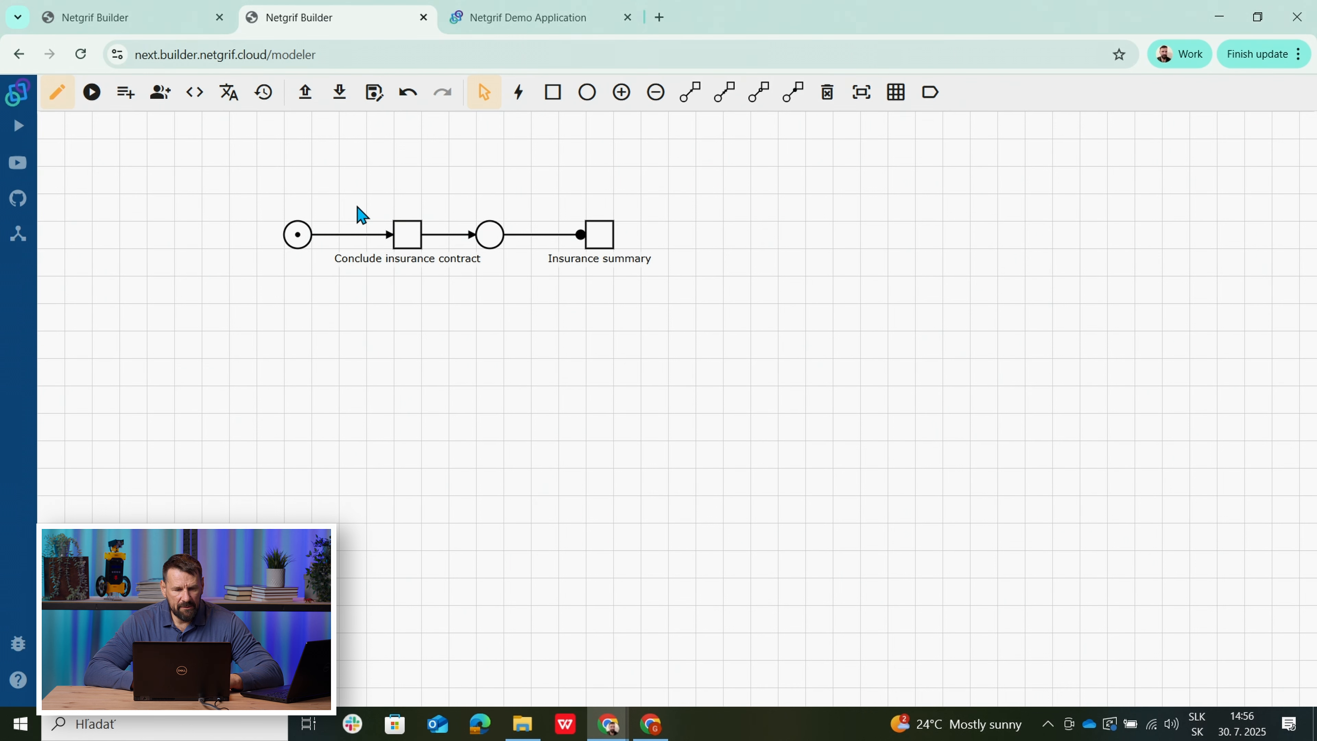
# Open Action 11 under Conclude insurance contract's Assign > Pre events and select its first three lines.
pyautogui.rightClick(402, 234)
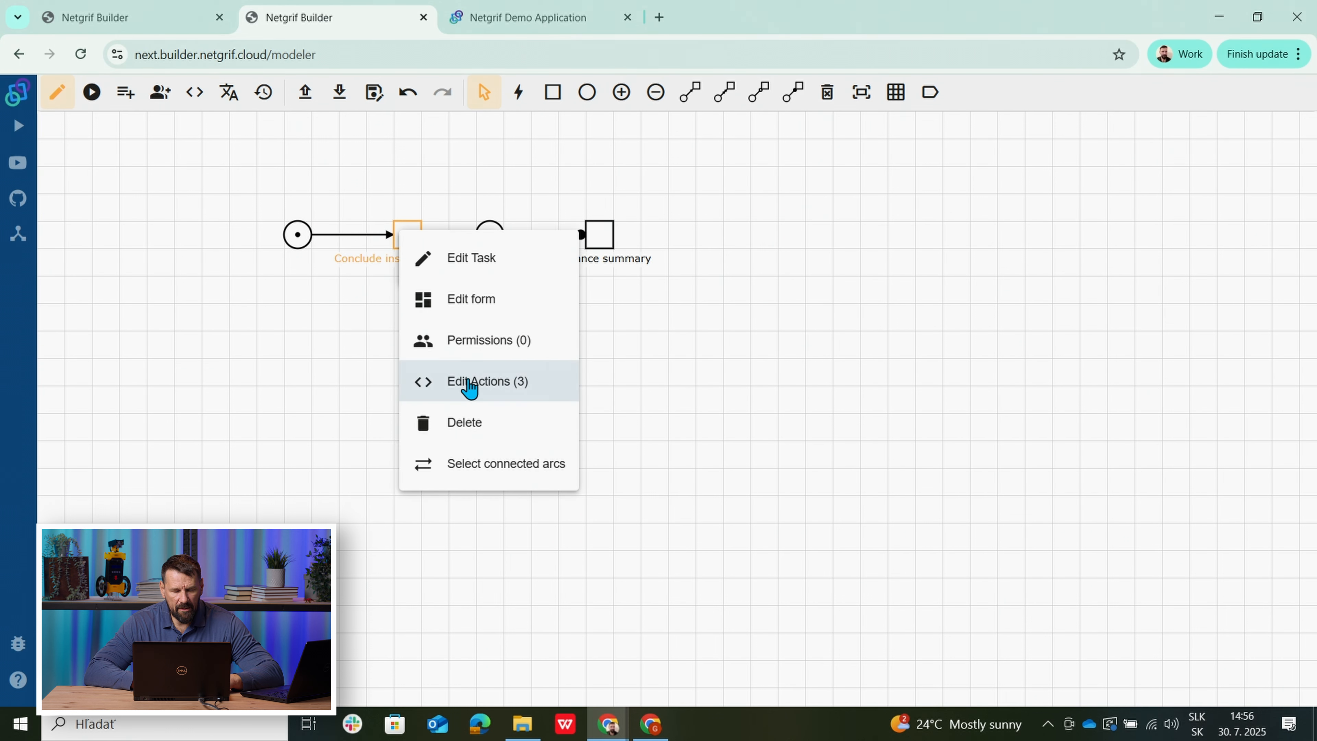
pyautogui.click(470, 387)
pyautogui.click(507, 132)
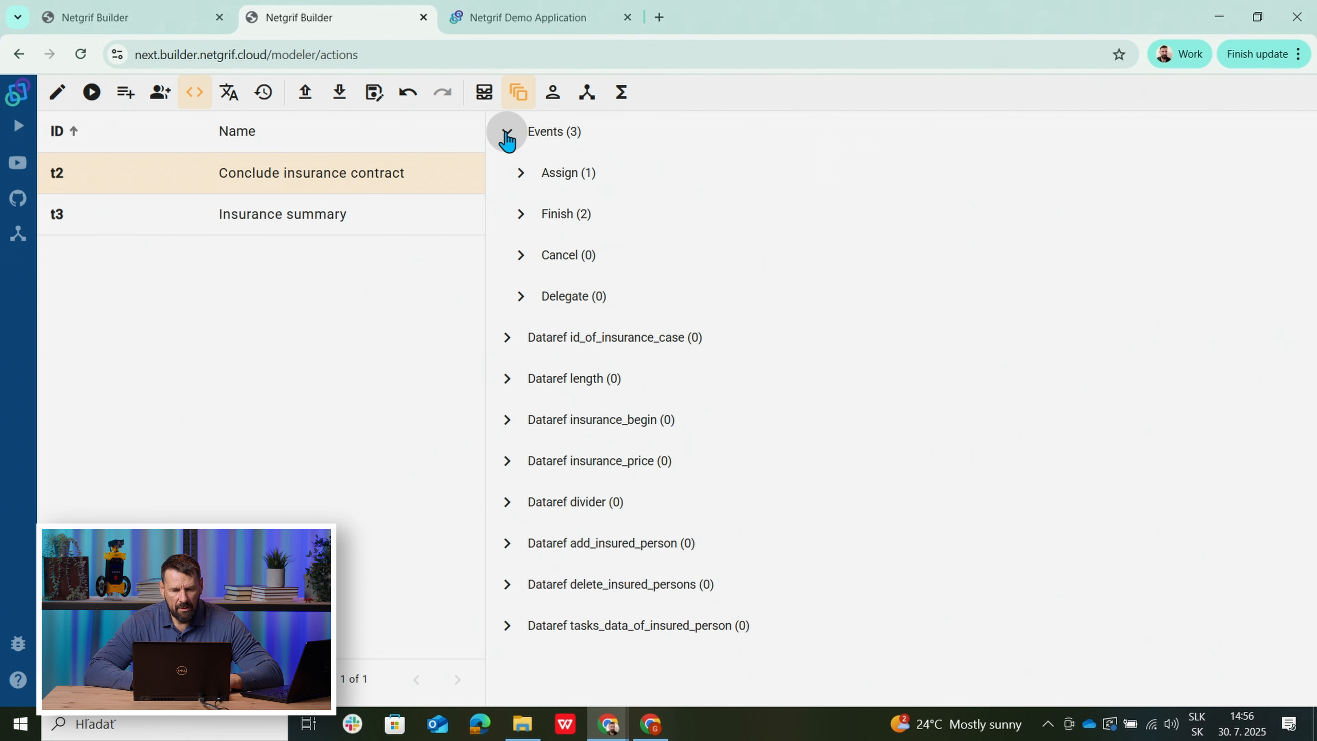
pyautogui.click(519, 172)
pyautogui.click(534, 213)
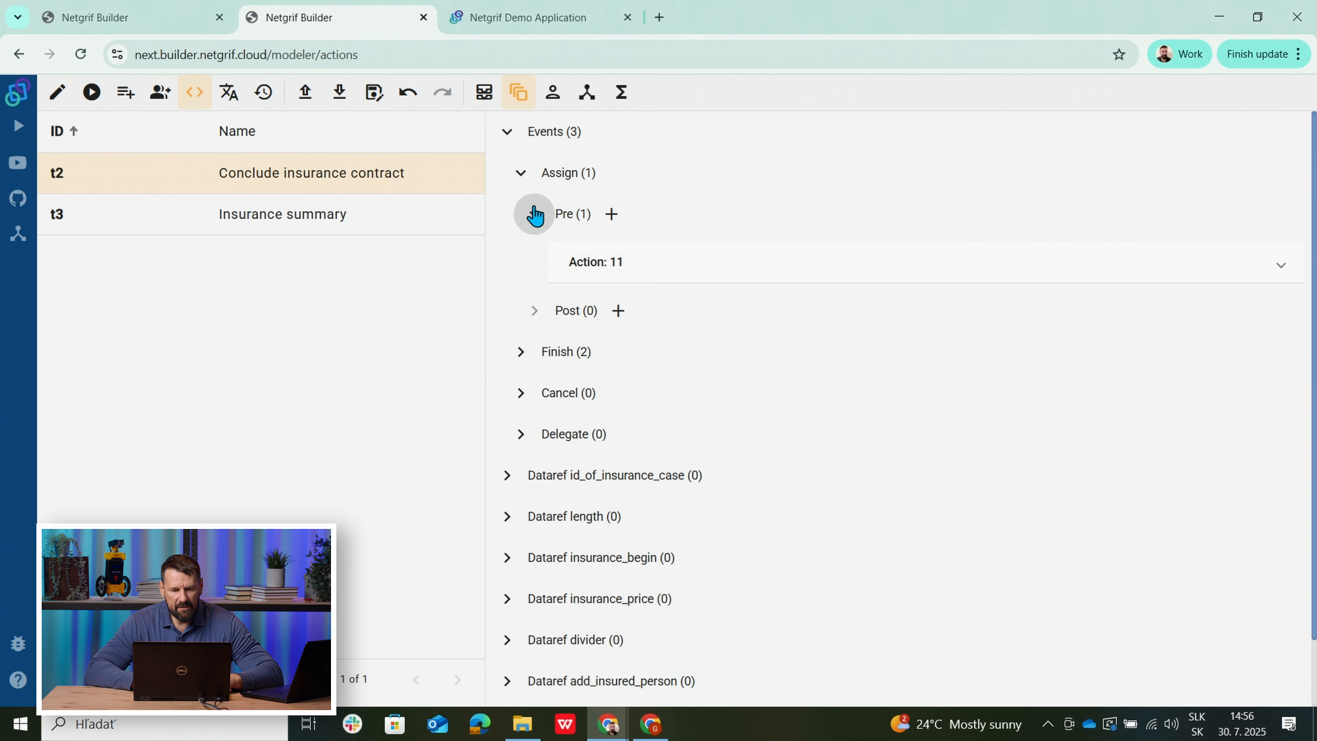
pyautogui.click(643, 256)
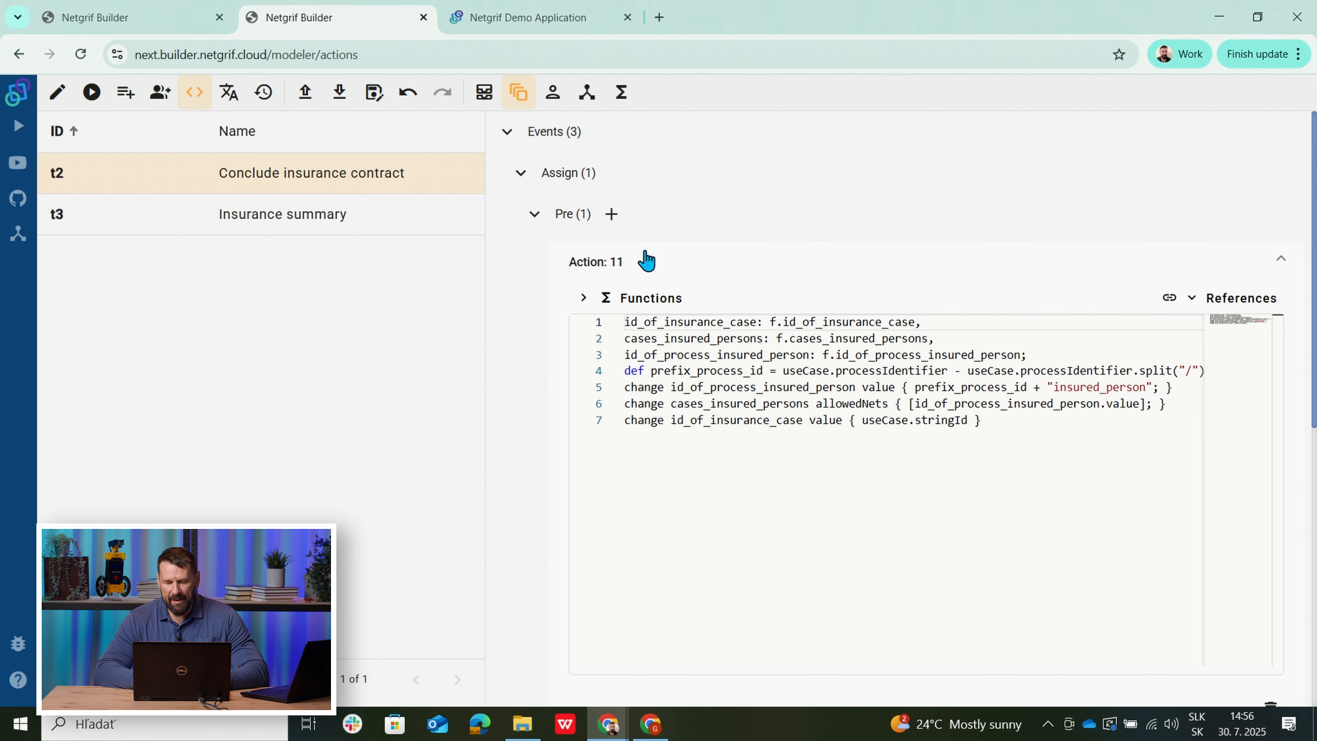
pyautogui.click(1022, 354)
pyautogui.moveTo(1022, 354); pyautogui.dragTo(618, 314)
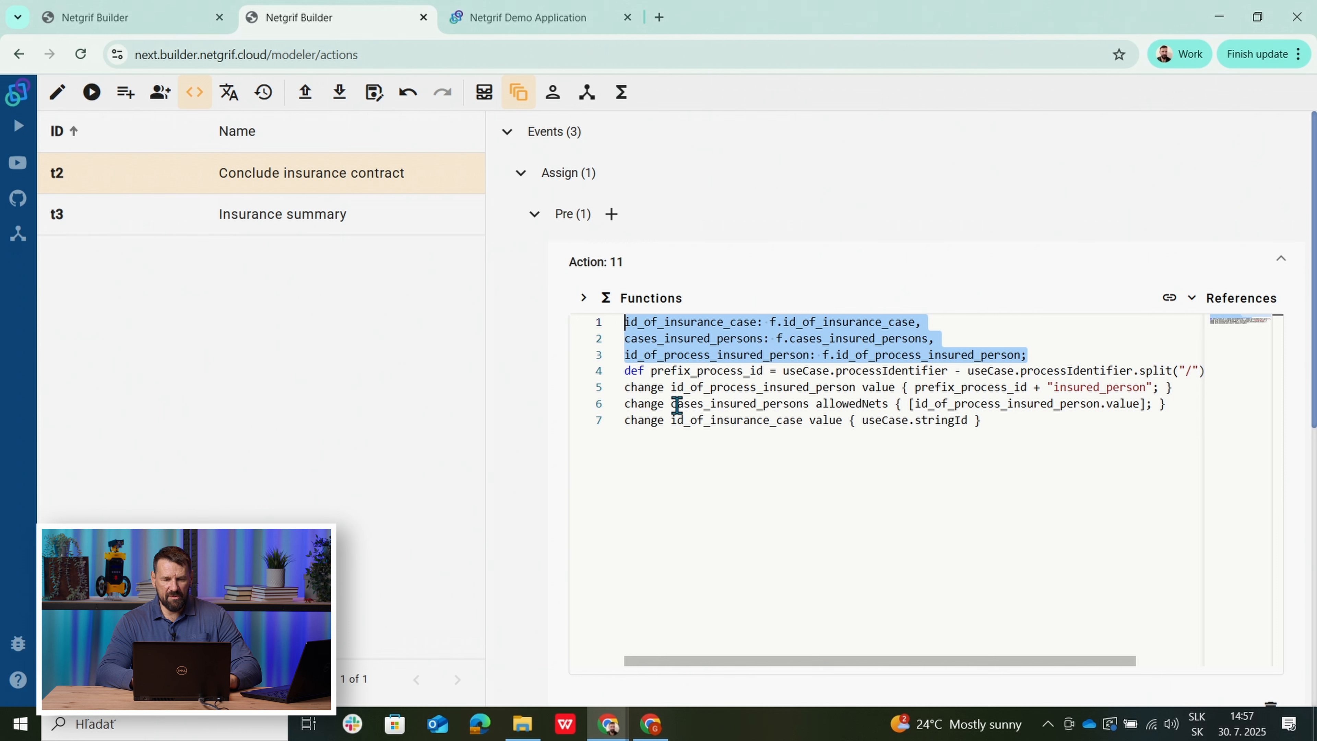
pyautogui.tripleClick(675, 451)
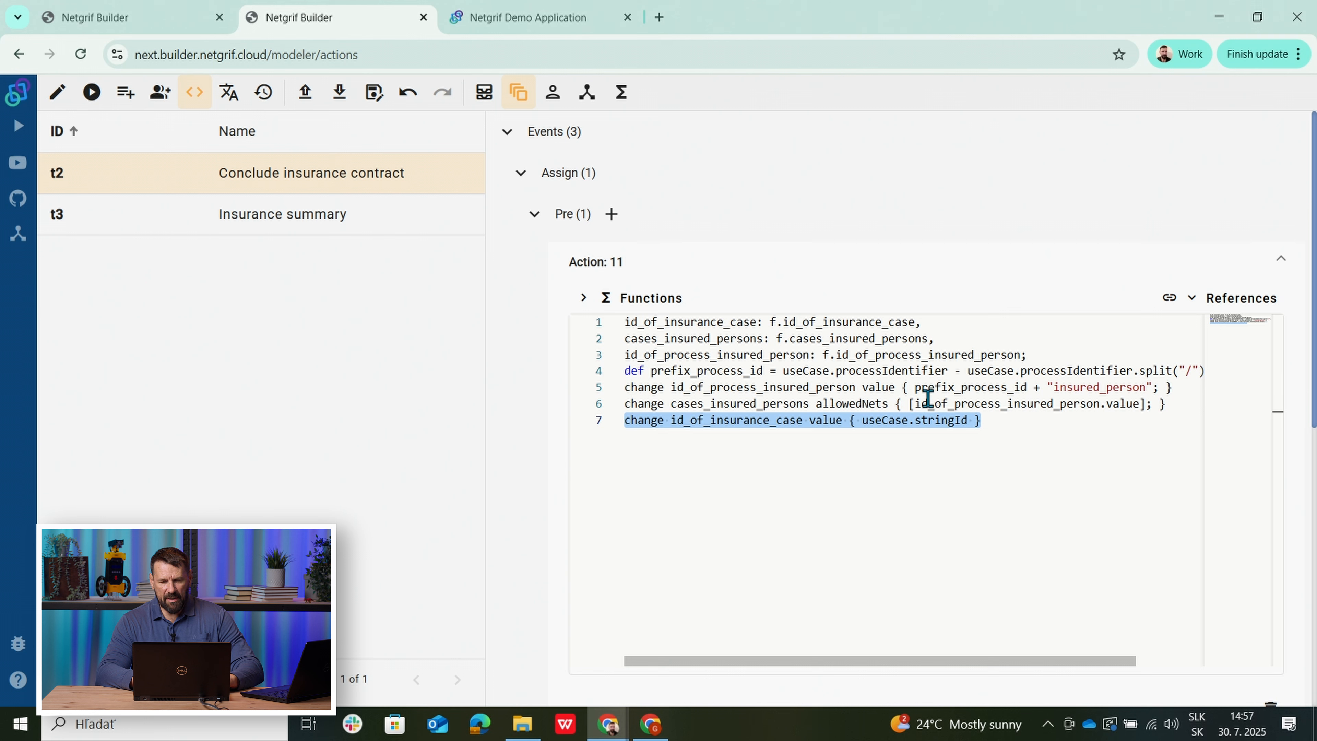
pyautogui.moveTo(993, 424); pyautogui.dragTo(620, 370)
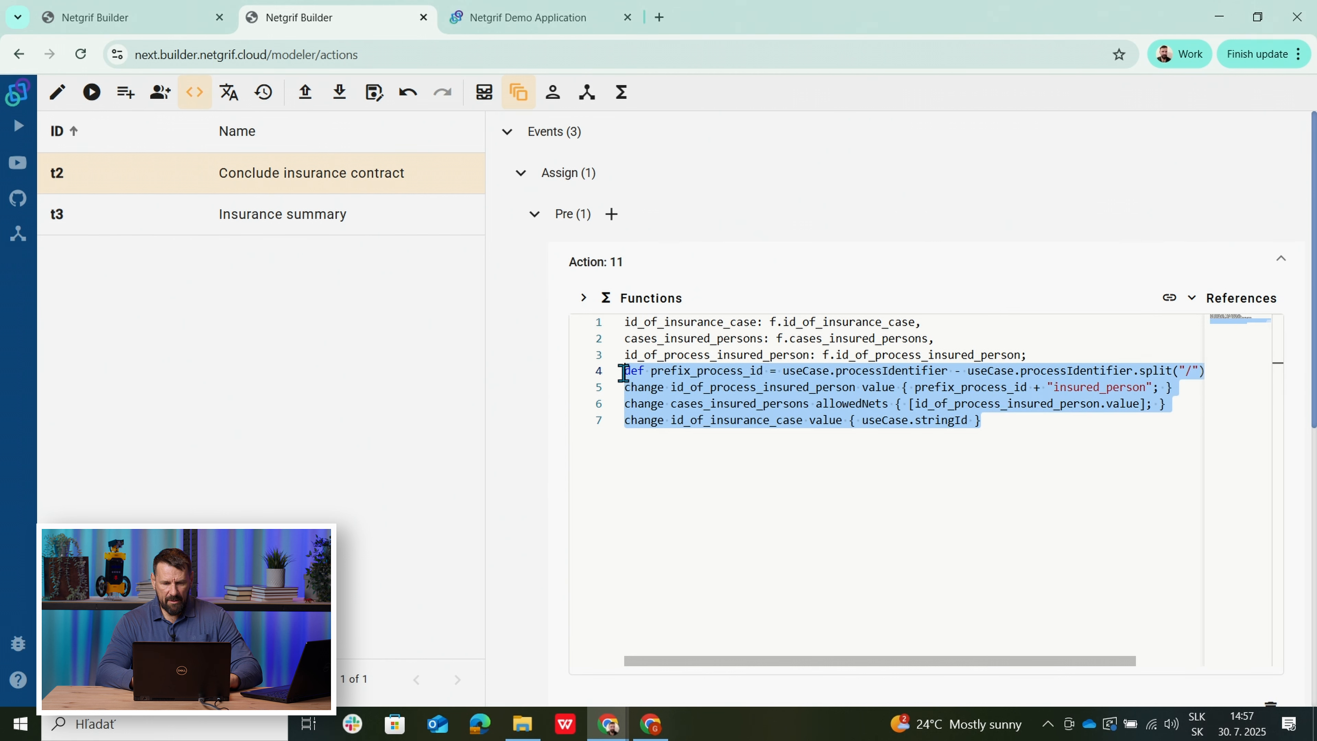
pyautogui.click(679, 475)
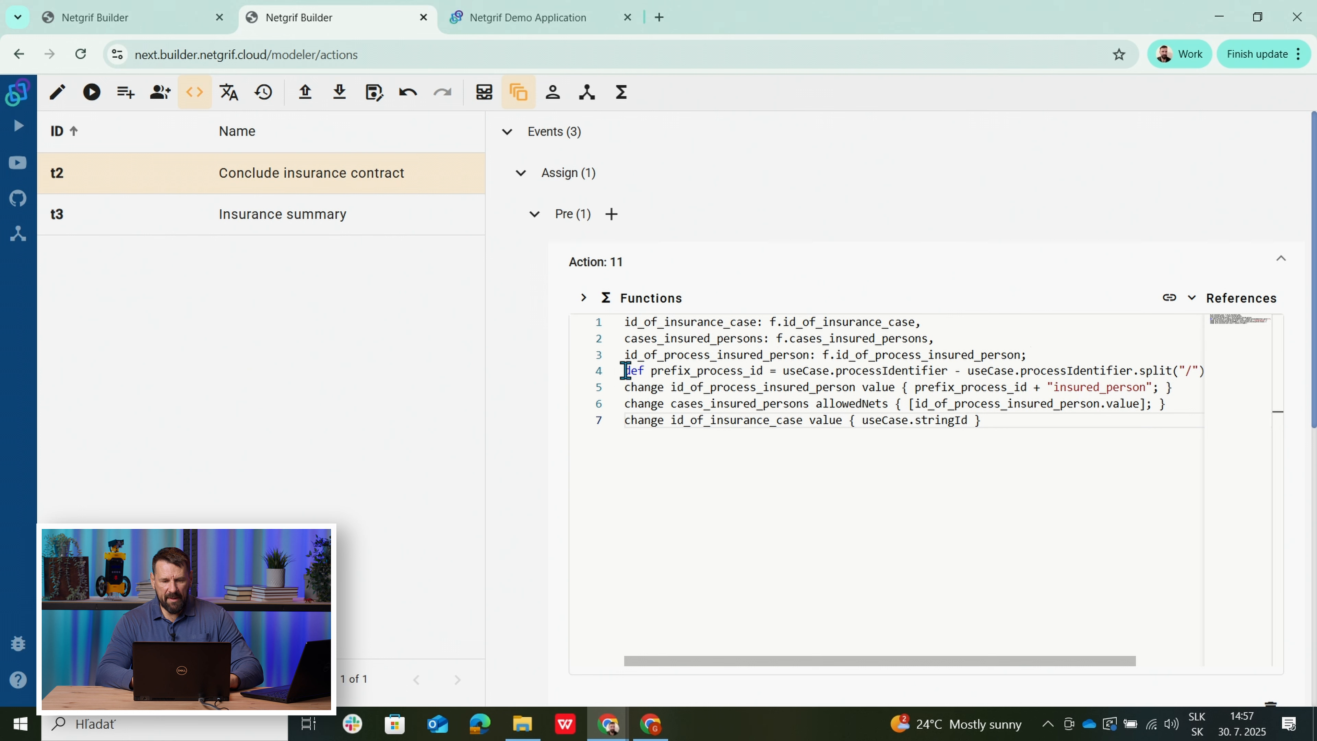
pyautogui.moveTo(626, 370); pyautogui.dragTo(1204, 371)
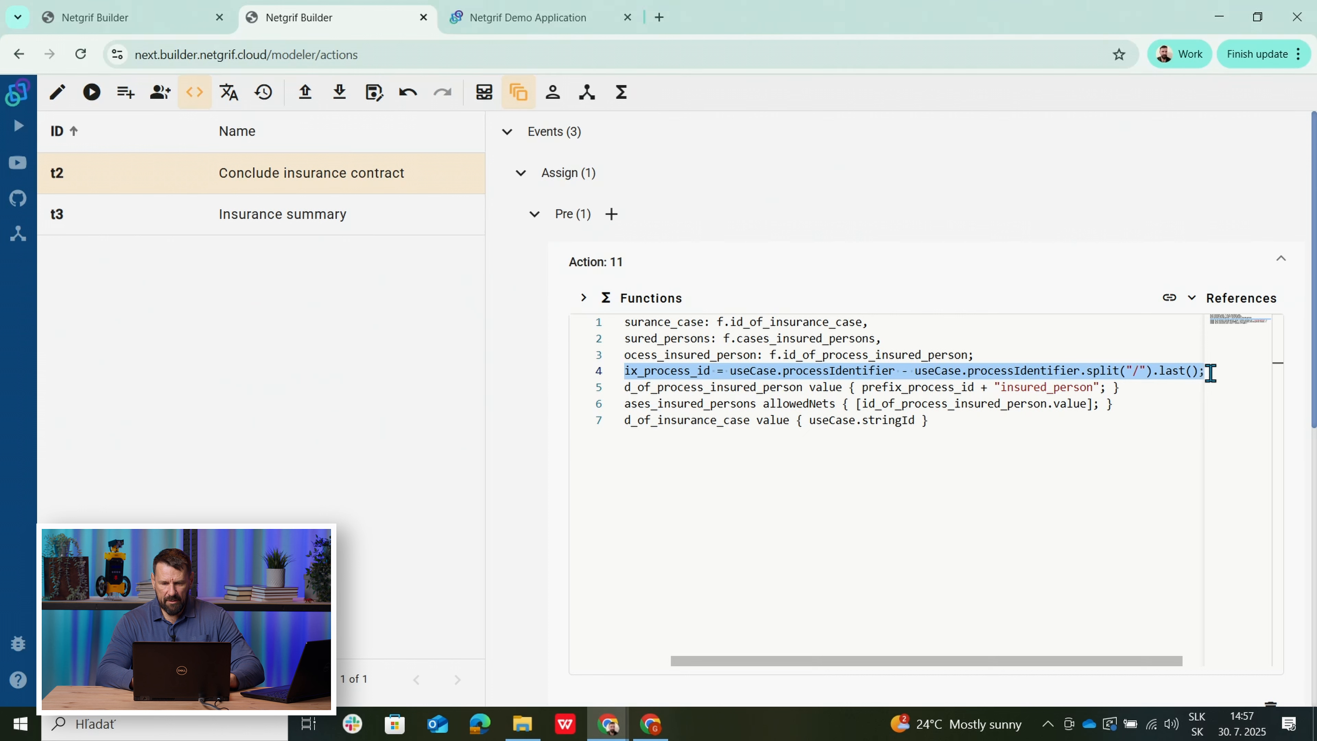
pyautogui.moveTo(892, 663); pyautogui.dragTo(797, 666)
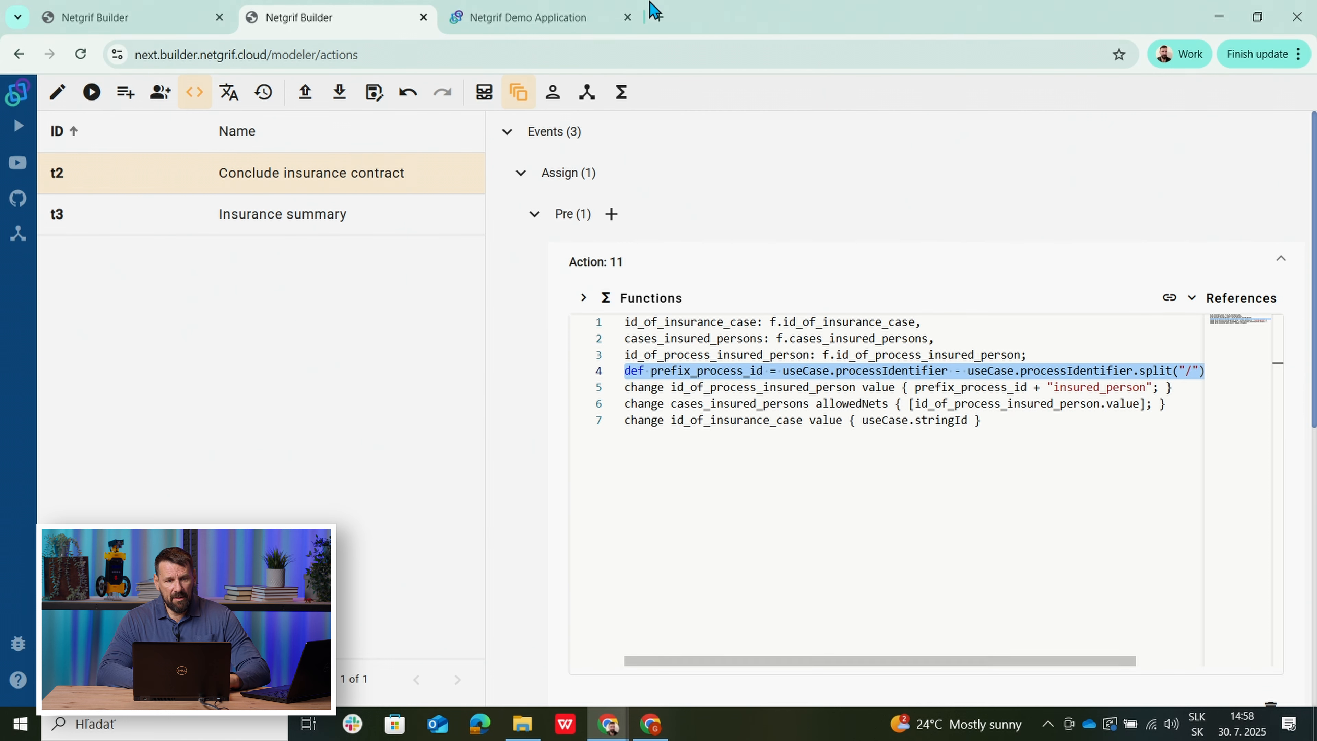
pyautogui.click(531, 19)
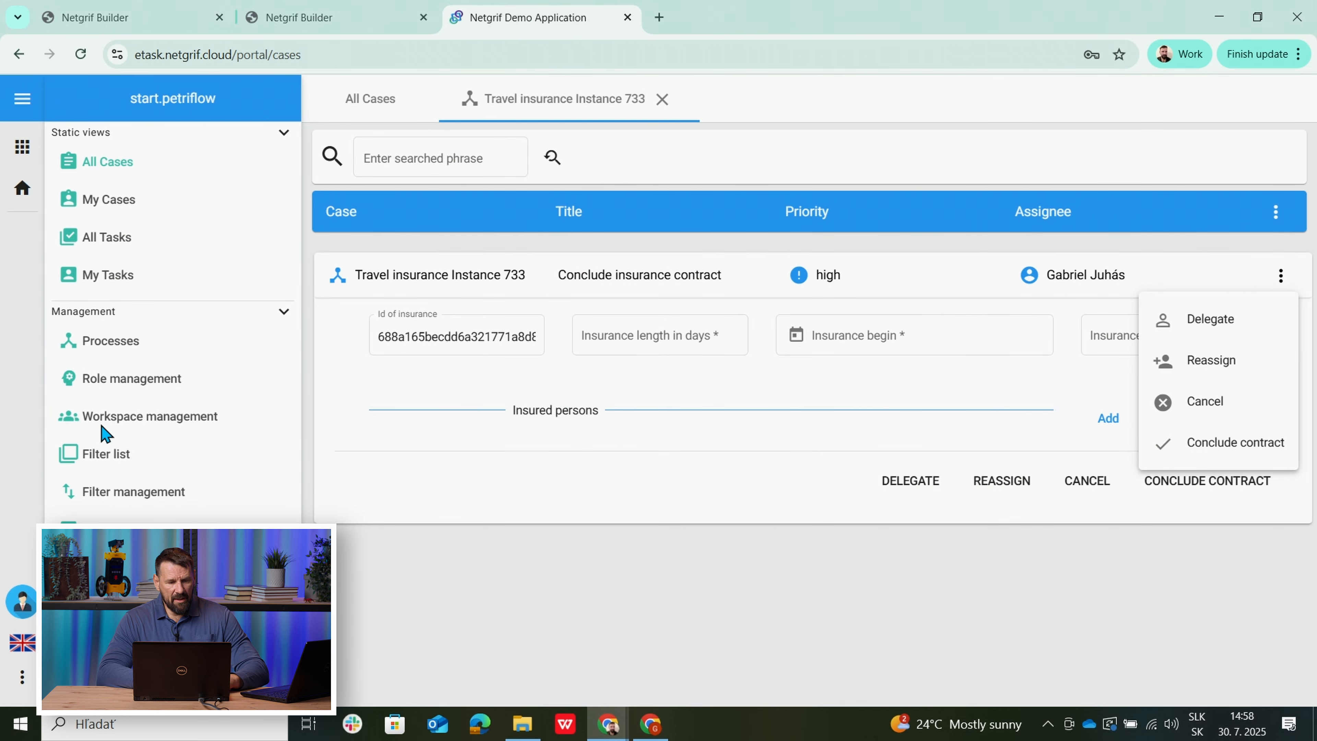
# Expand Workspace info under Workspace management to see the start-petriflow path, owner and members.
pyautogui.click(112, 423)
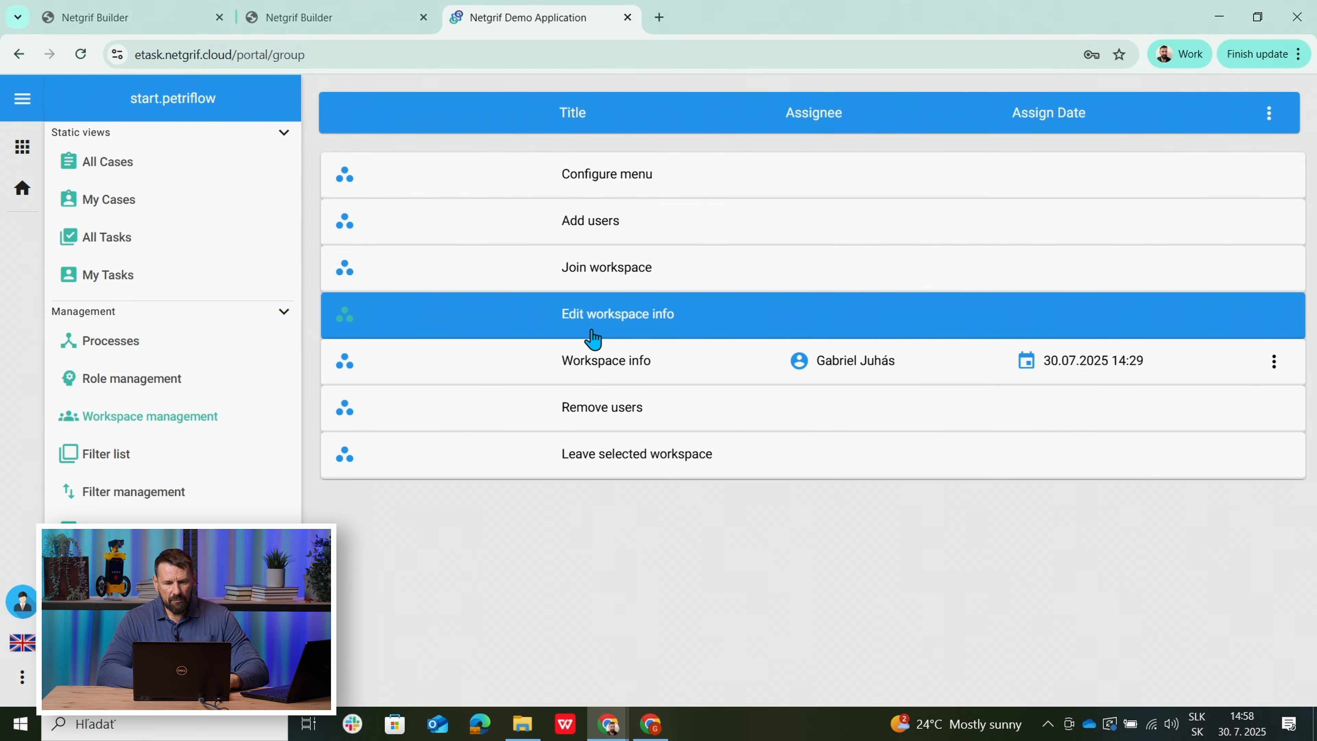
pyautogui.click(579, 362)
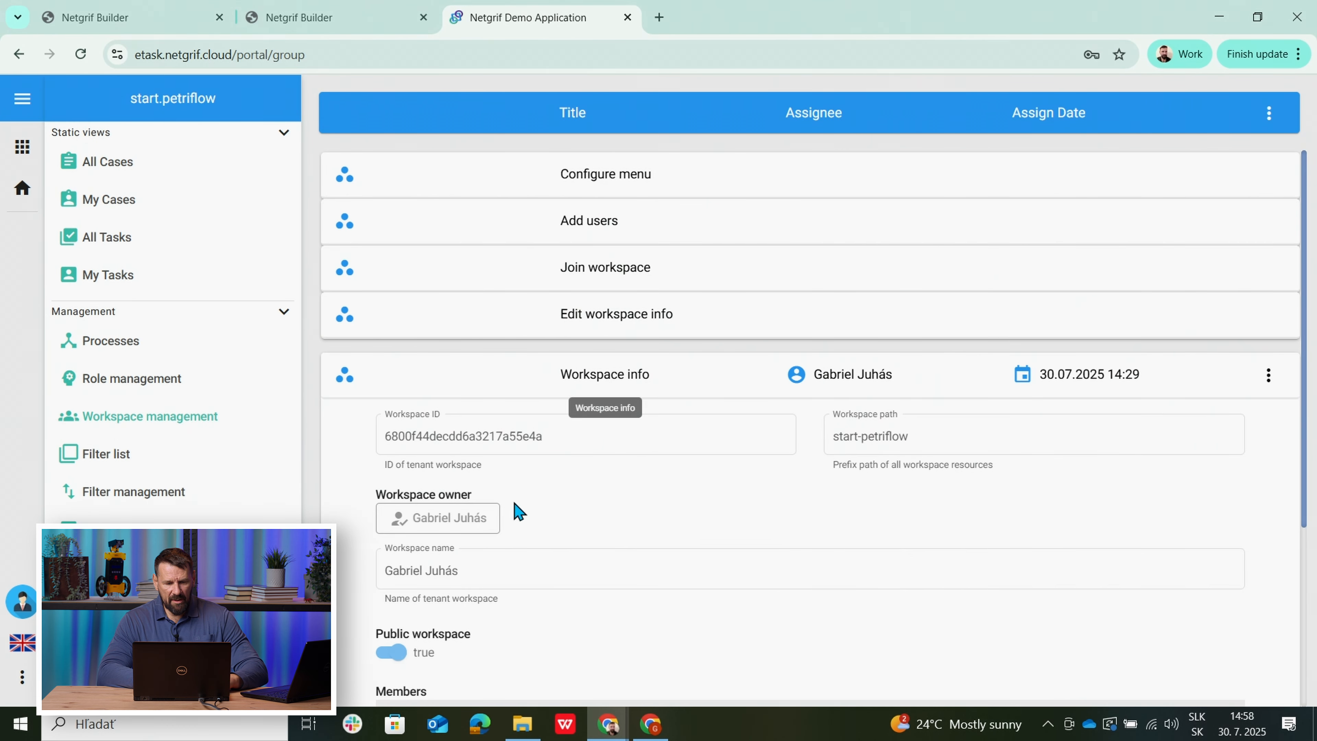
pyautogui.moveTo(1307, 317); pyautogui.dragTo(1309, 431)
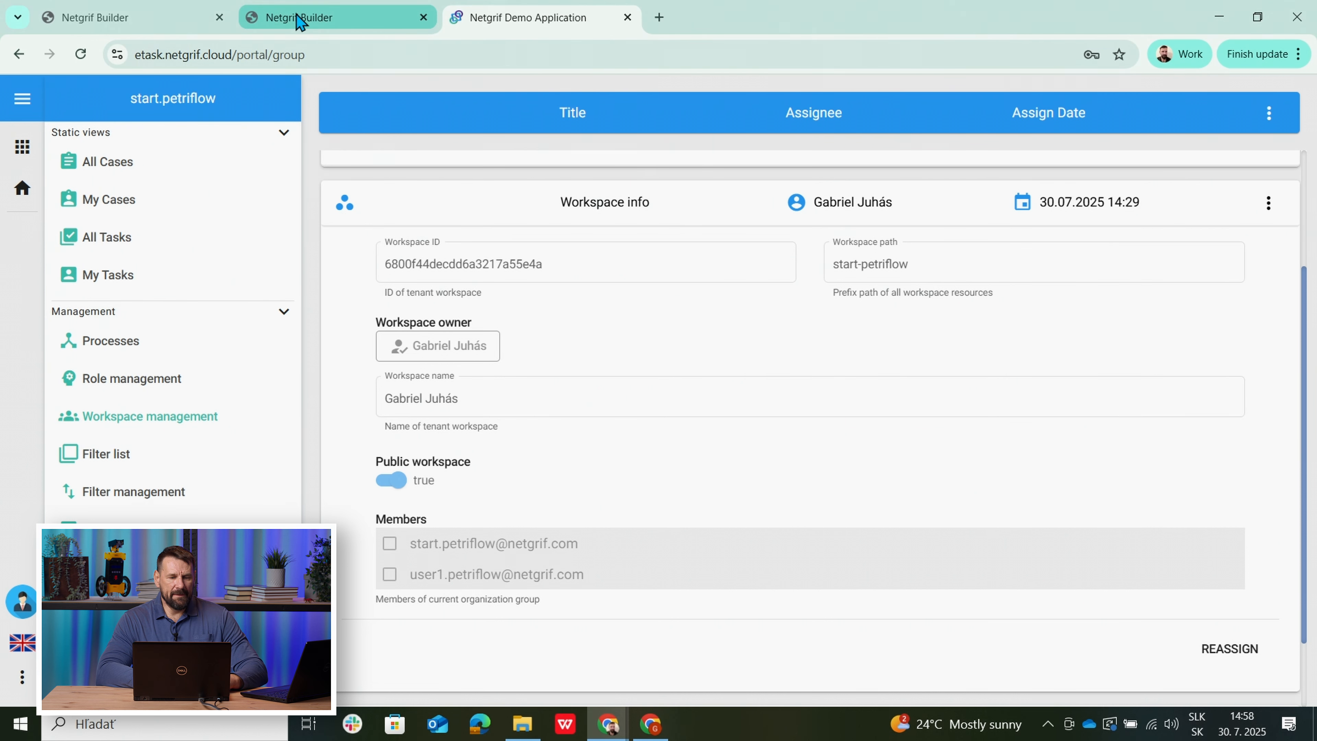
# Show the Insured person net and confirm in Edit model that its model Id is insured_person.
pyautogui.moveTo(299, 21)
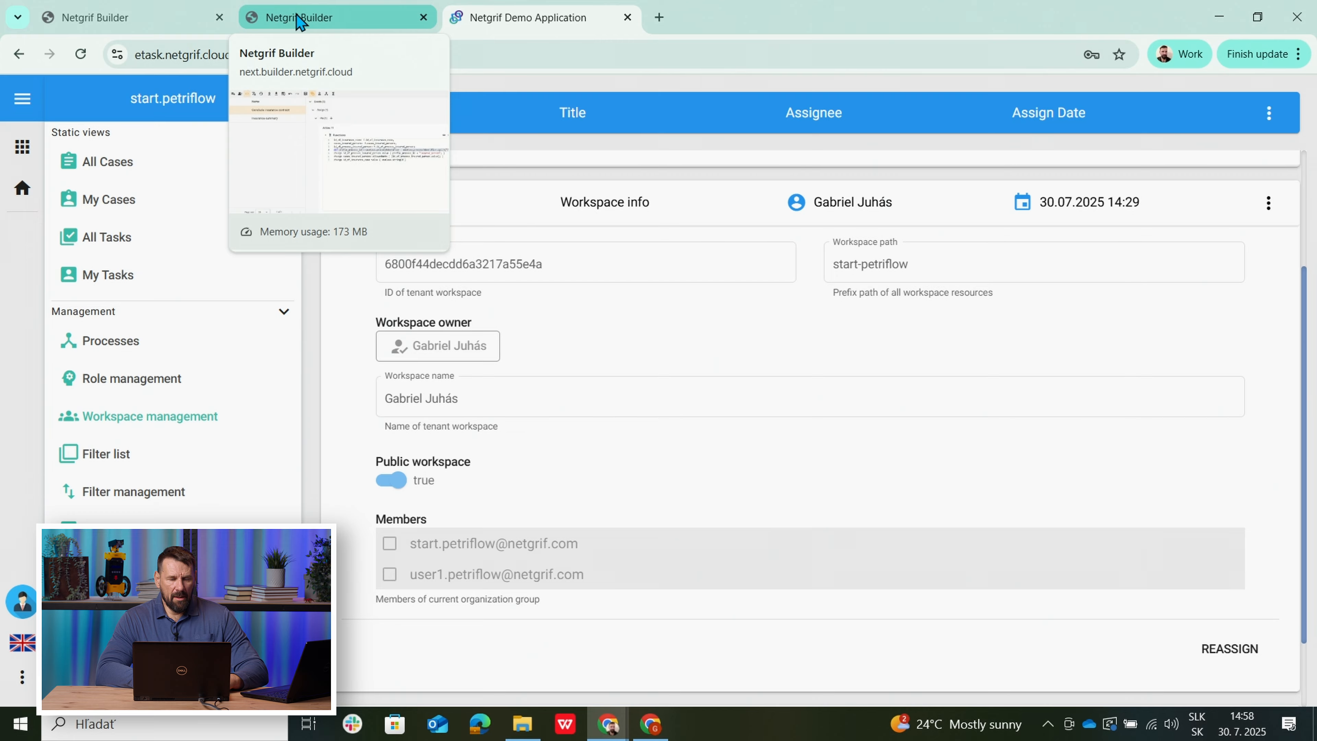
pyautogui.click(300, 21)
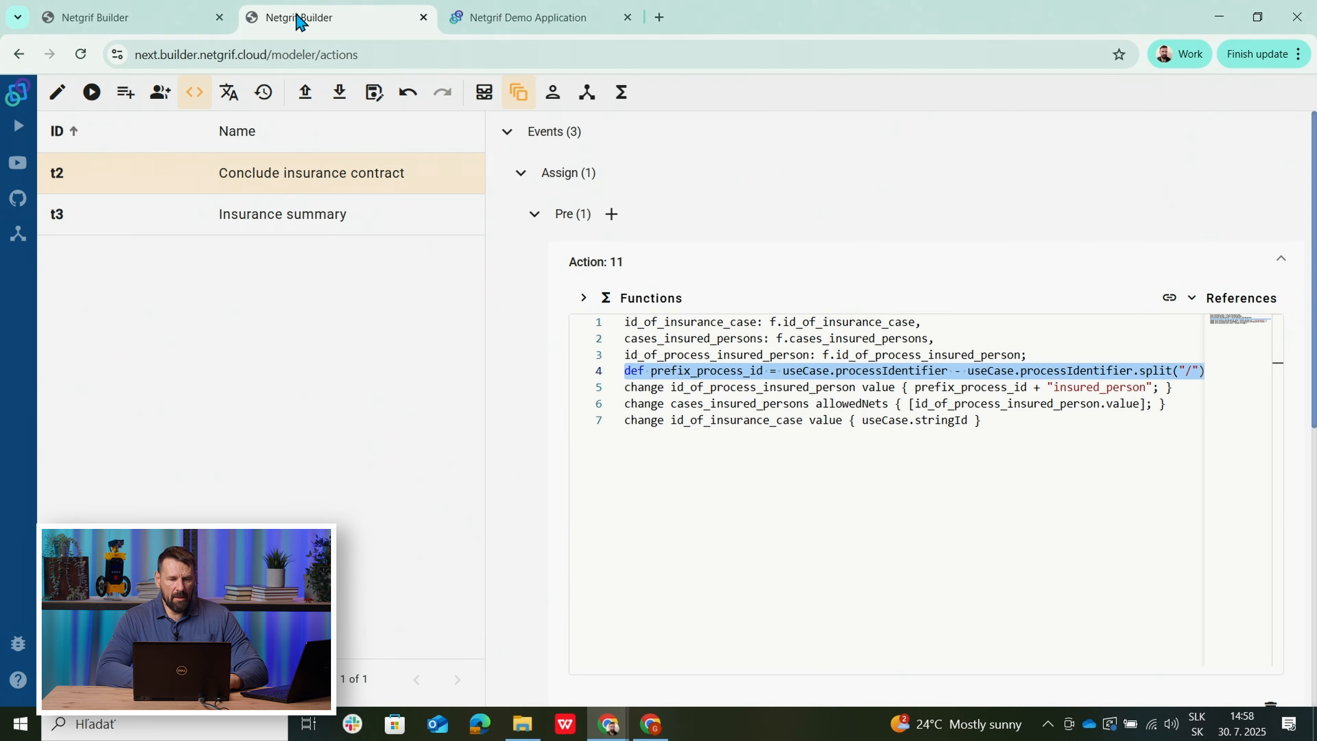
pyautogui.click(144, 21)
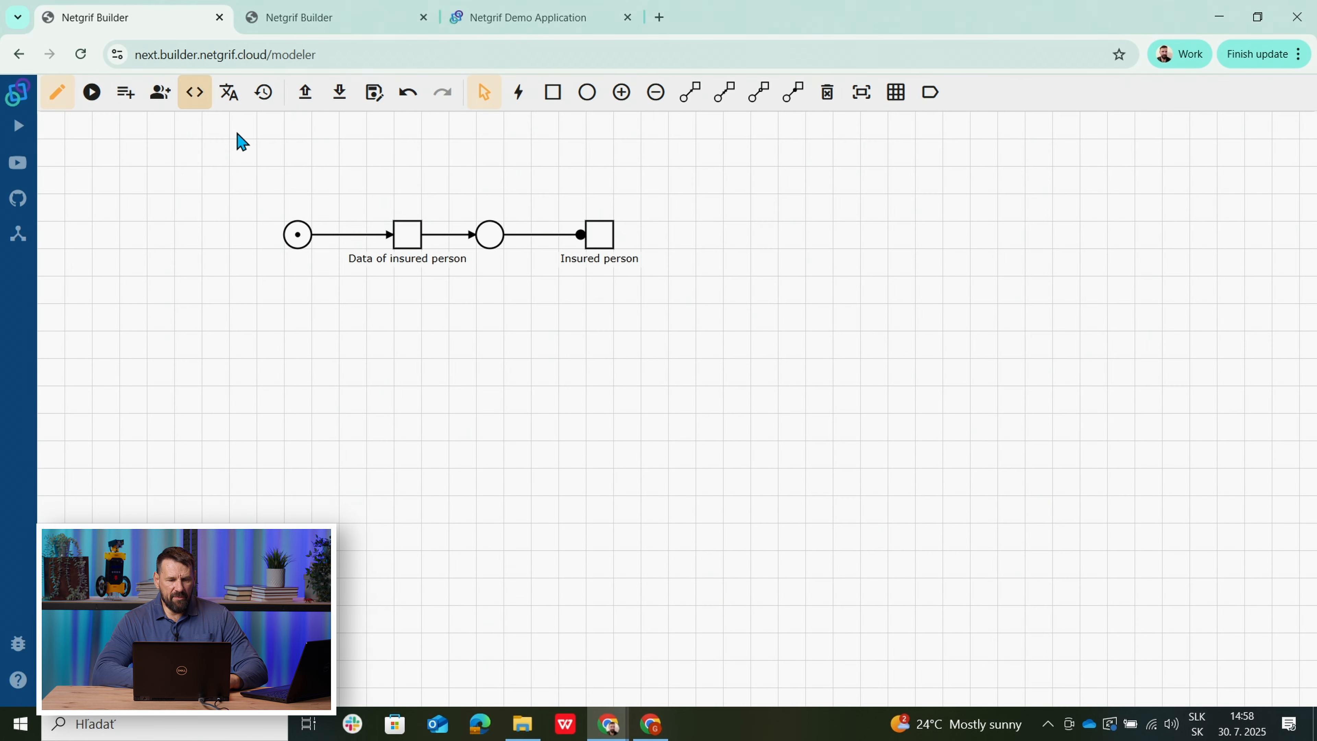
pyautogui.rightClick(405, 186)
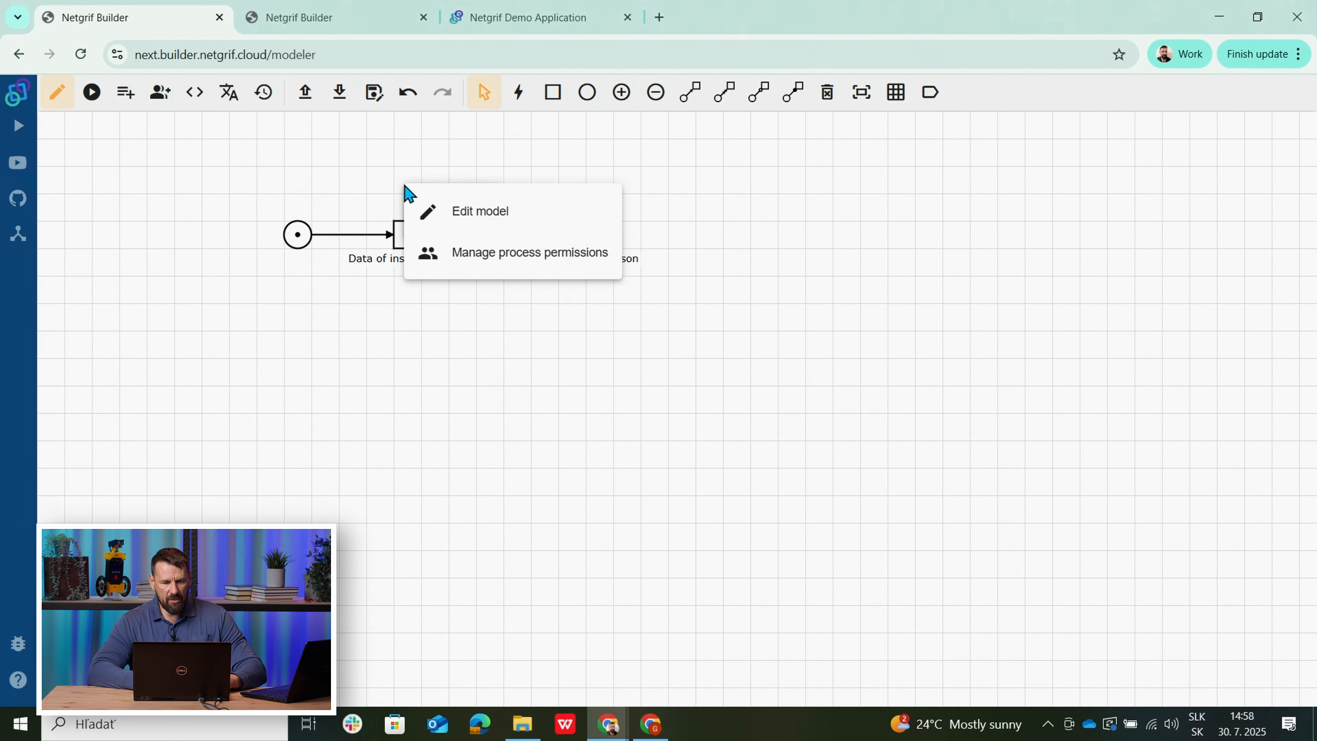
pyautogui.click(461, 217)
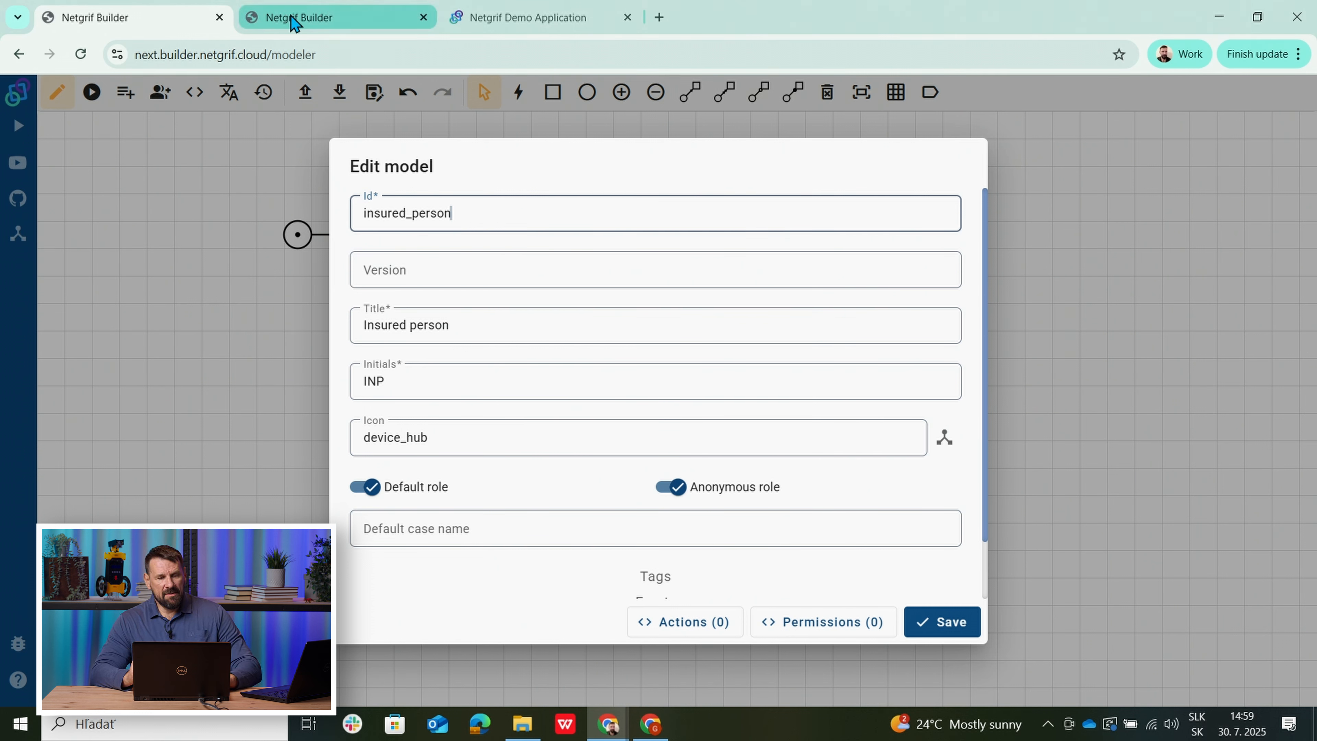
pyautogui.moveTo(295, 16)
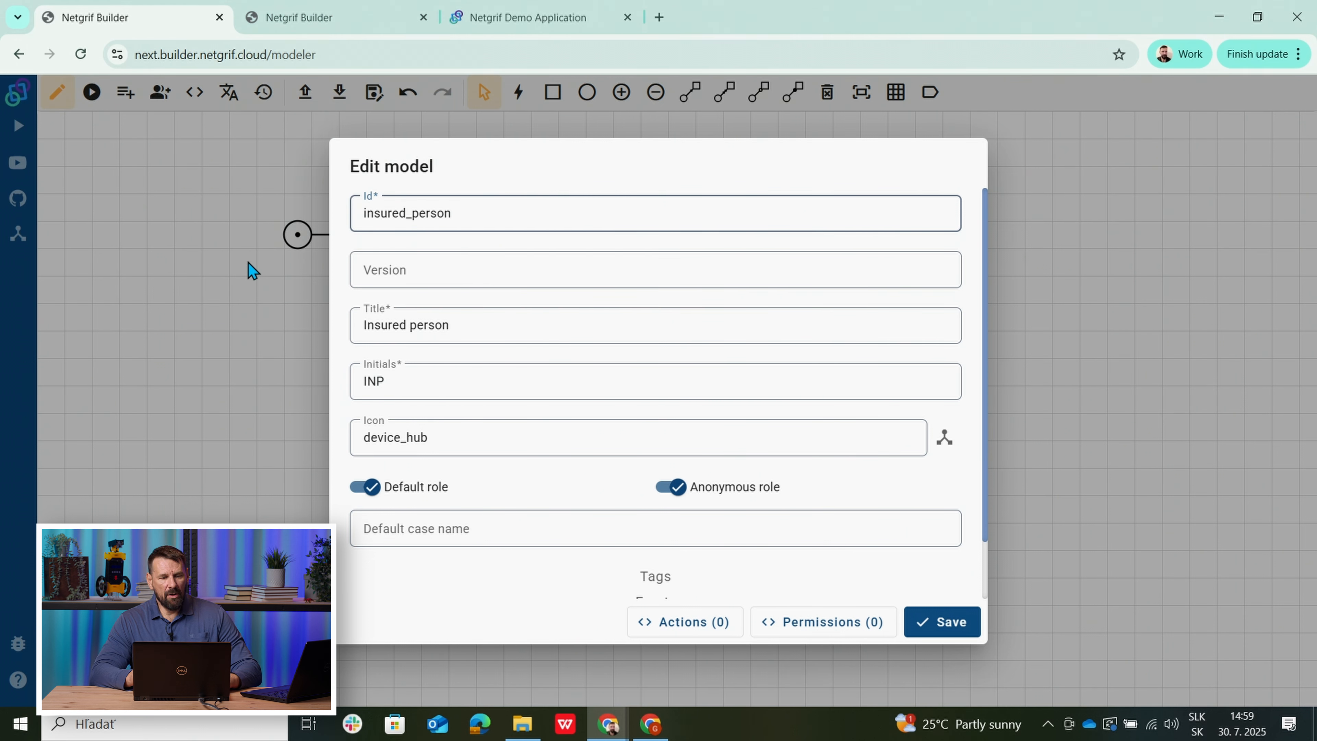
pyautogui.click(236, 363)
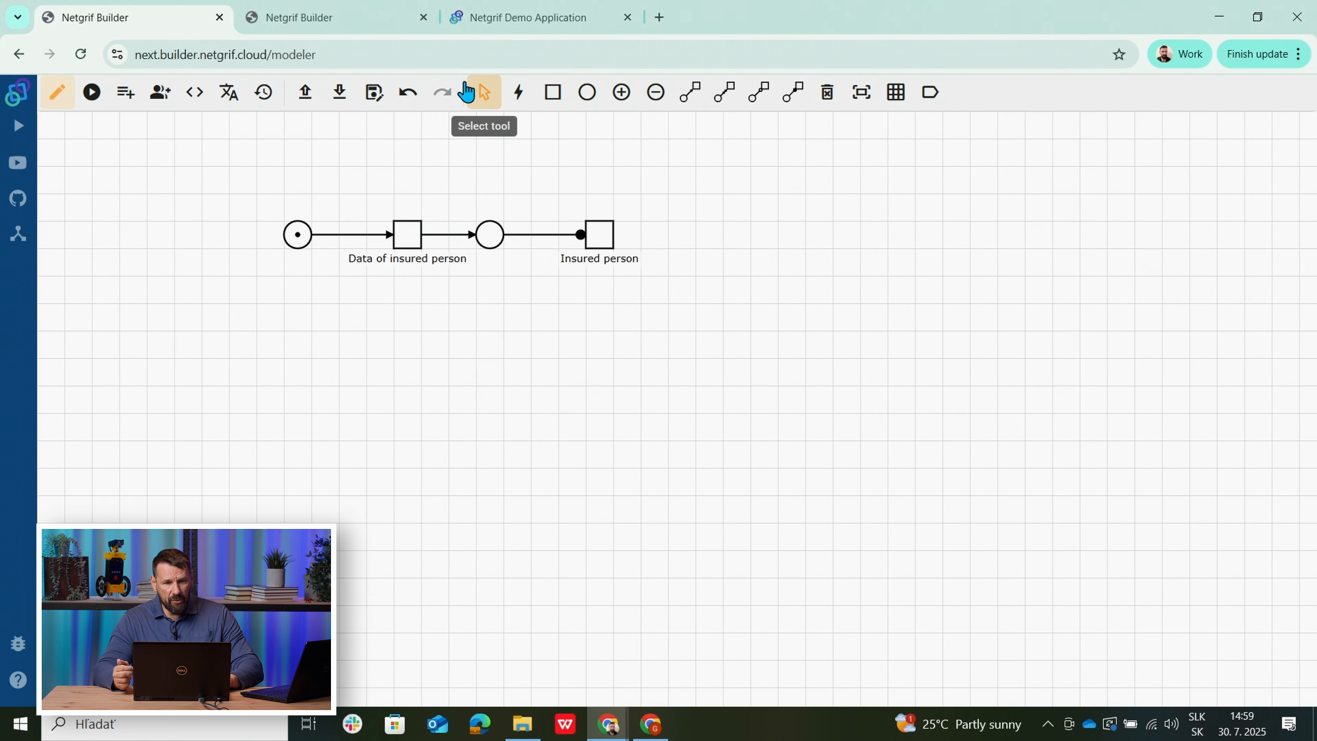
# Return to the Conclude insurance contract task's Action 11 and select useCase.processIdentifier on line 4.
pyautogui.click(362, 18)
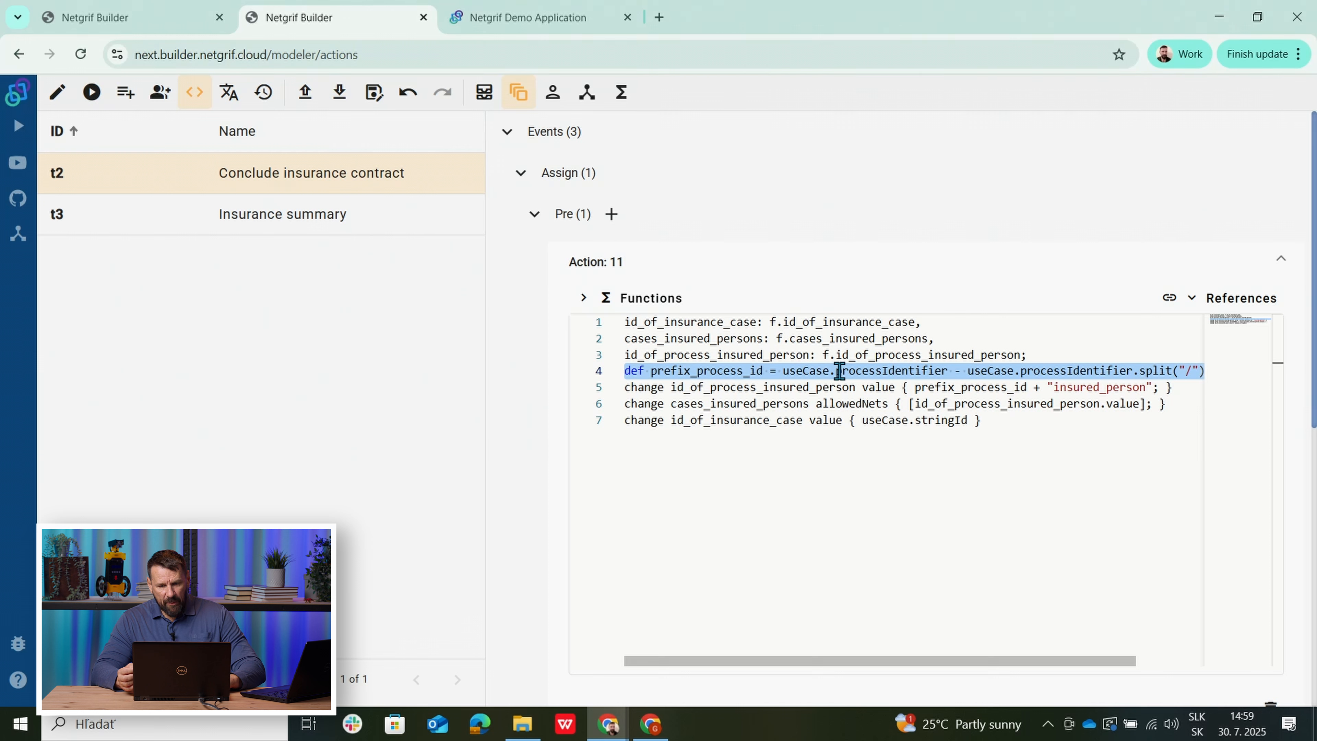
pyautogui.click(943, 373)
pyautogui.moveTo(947, 373); pyautogui.dragTo(783, 370)
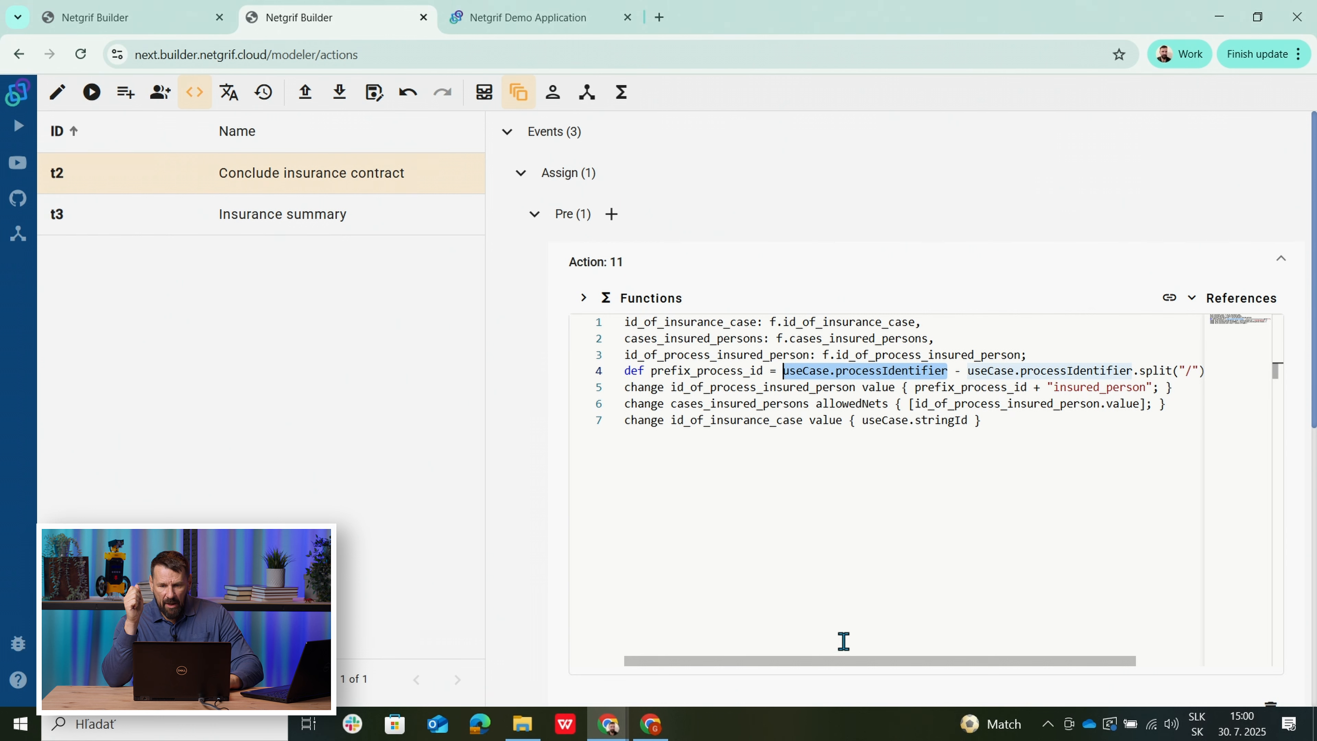
pyautogui.moveTo(828, 668); pyautogui.dragTo(903, 669)
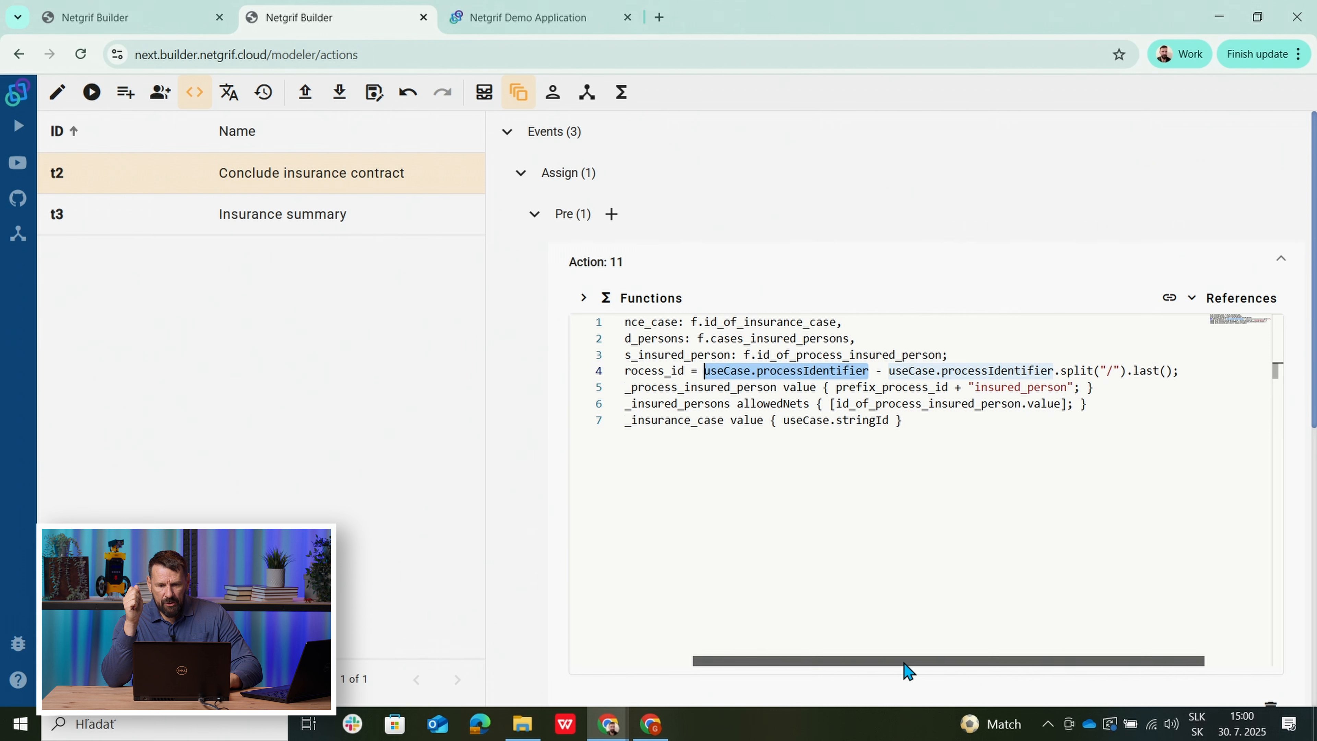